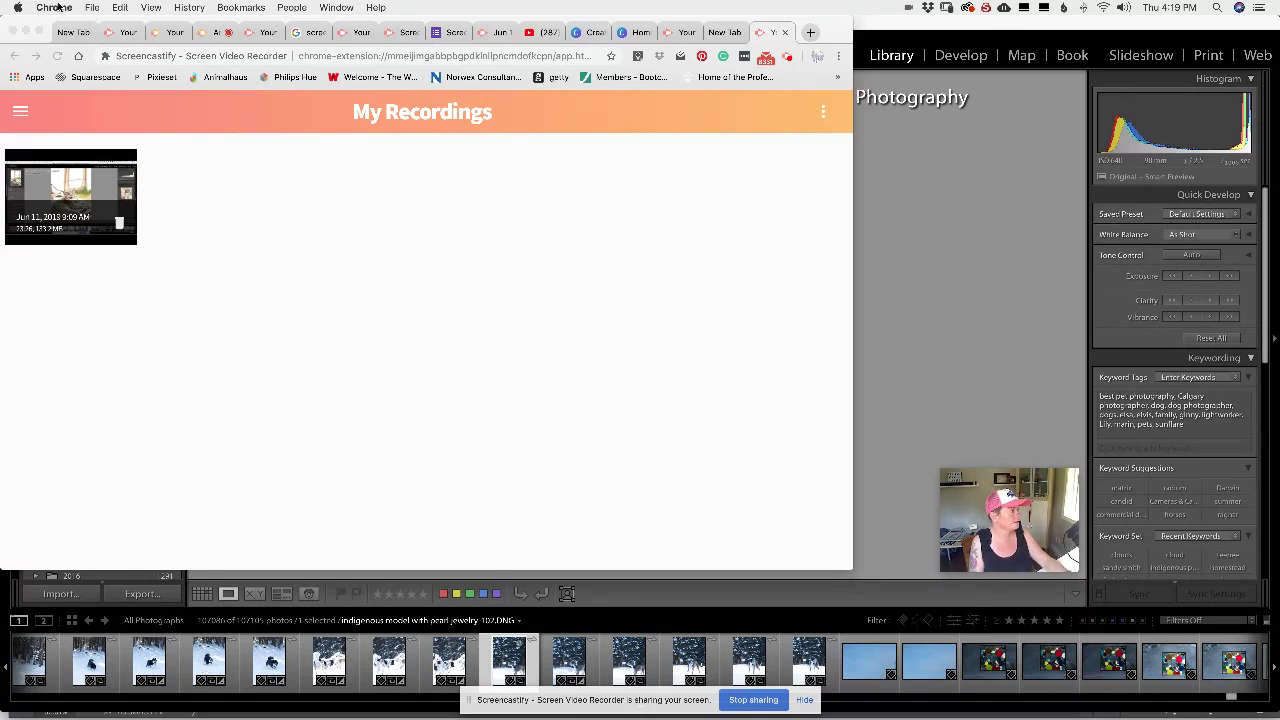
- Minimize the Chrome window to reveal Lightroom Classic's Library behind it
left_click(27, 31)
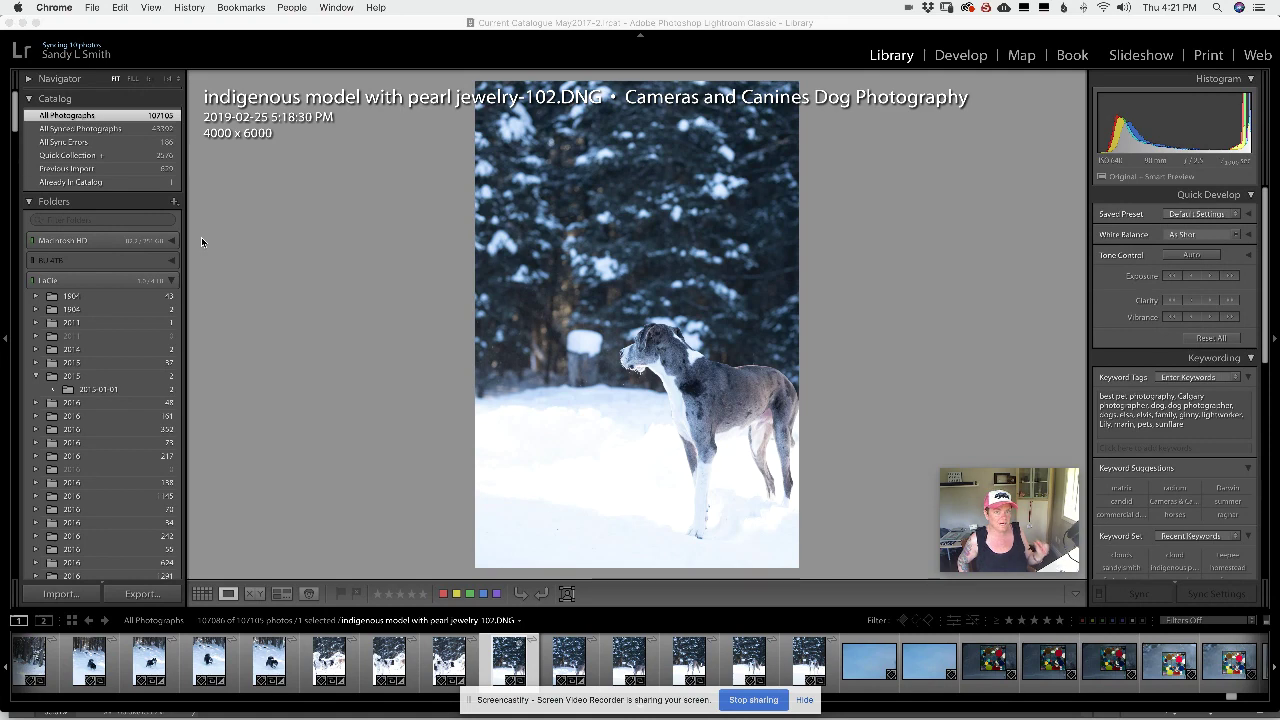
left_click(62, 596)
- Start an import with the NIKON D750 as the source to list its 128 new photos
left_click(61, 595)
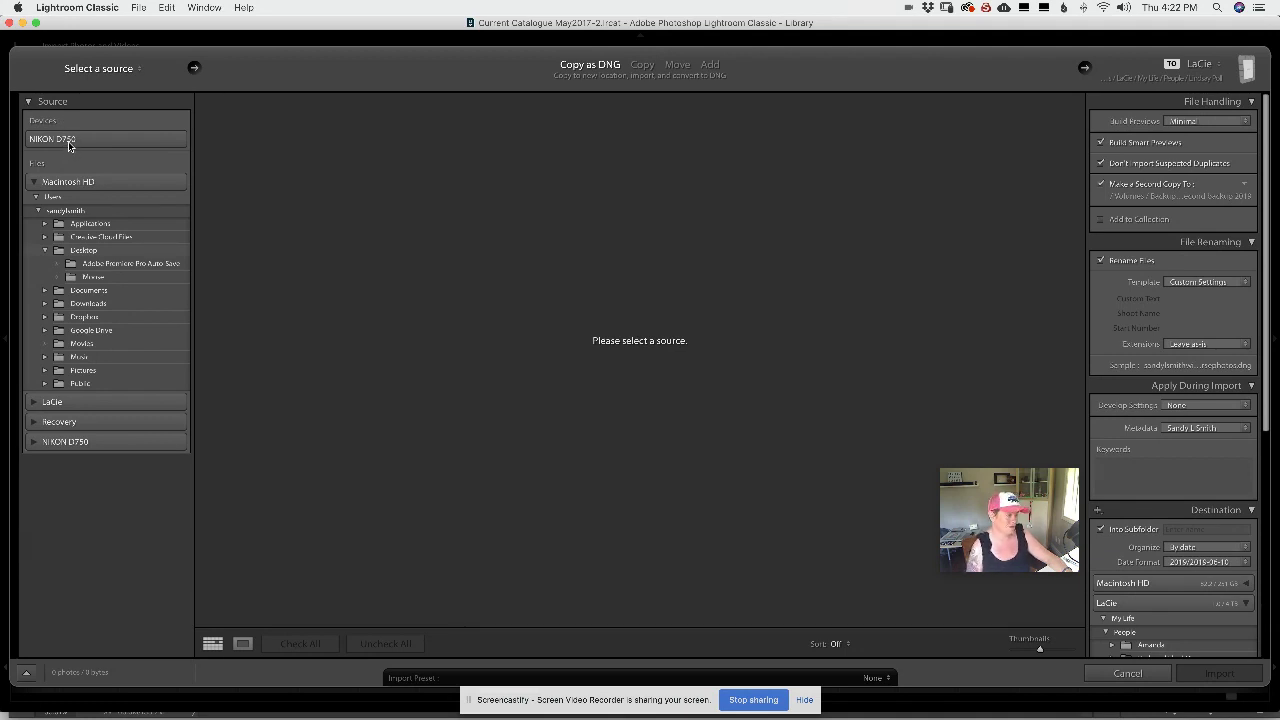
left_click(70, 141)
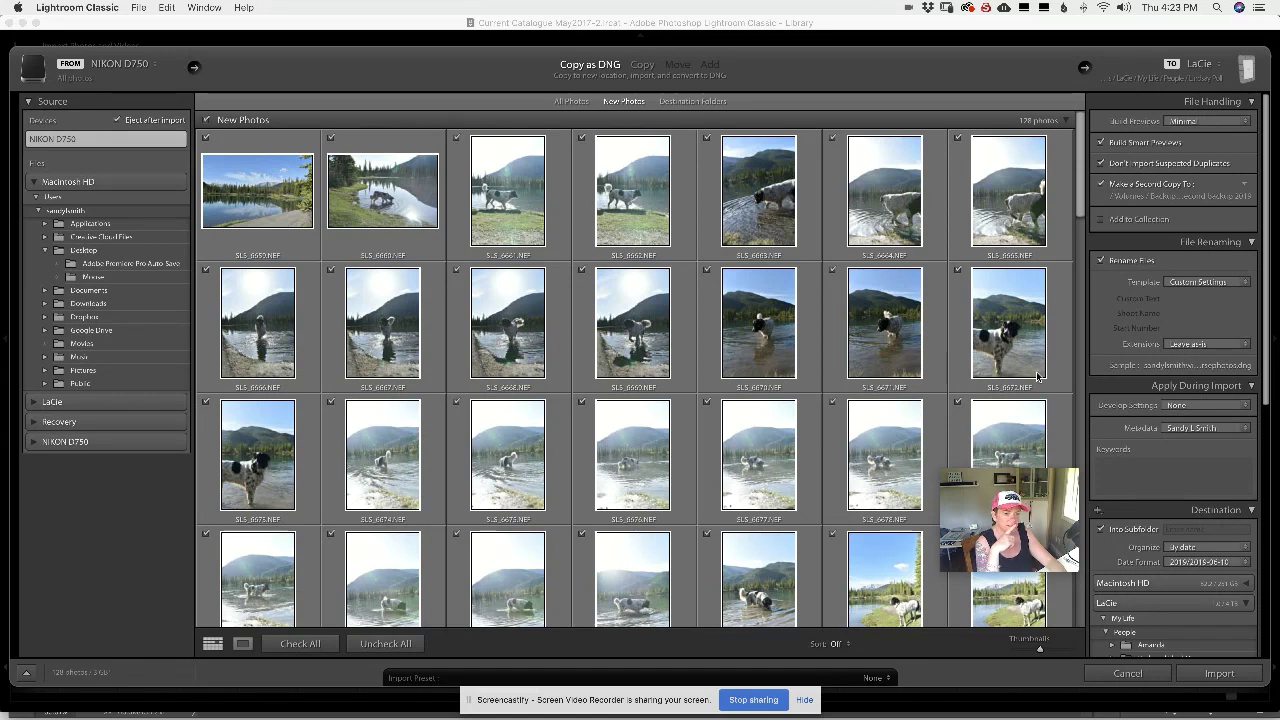
- Turn on Add to Collection and bring up the File Renaming template choices
left_click(1098, 223)
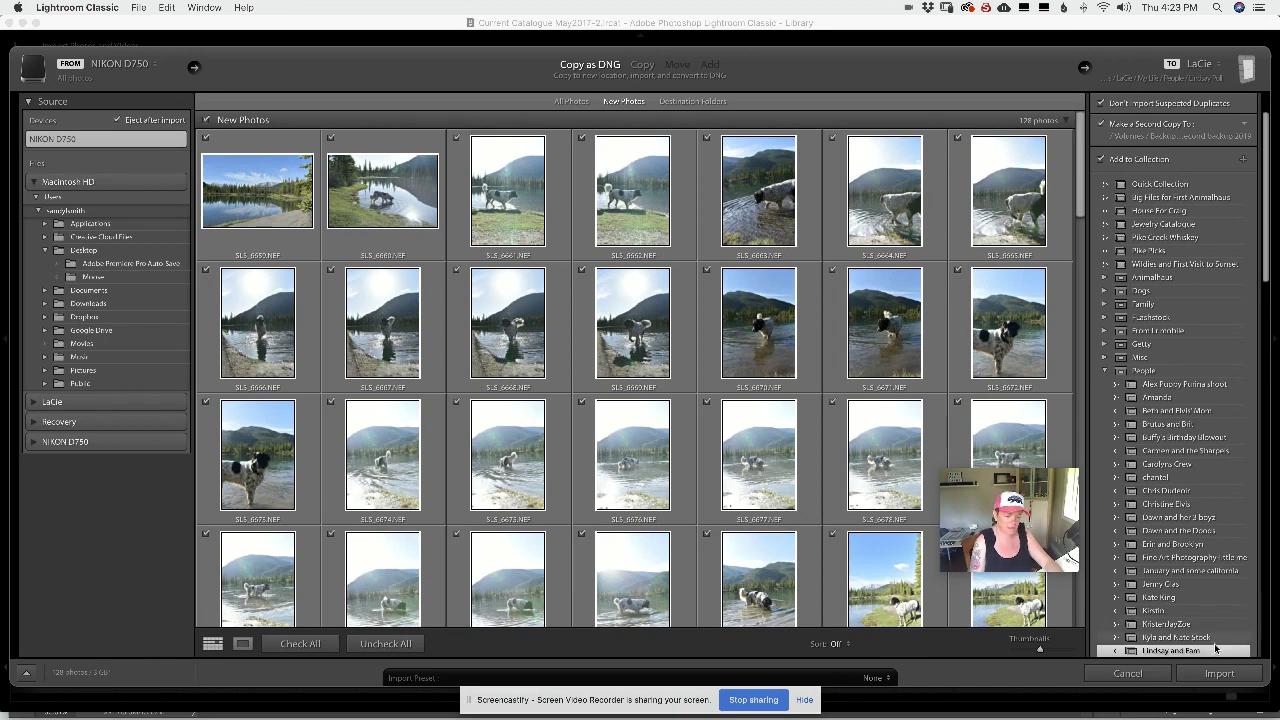
scroll(1215, 645, "down", 5)
scroll(1212, 658, "down", 8)
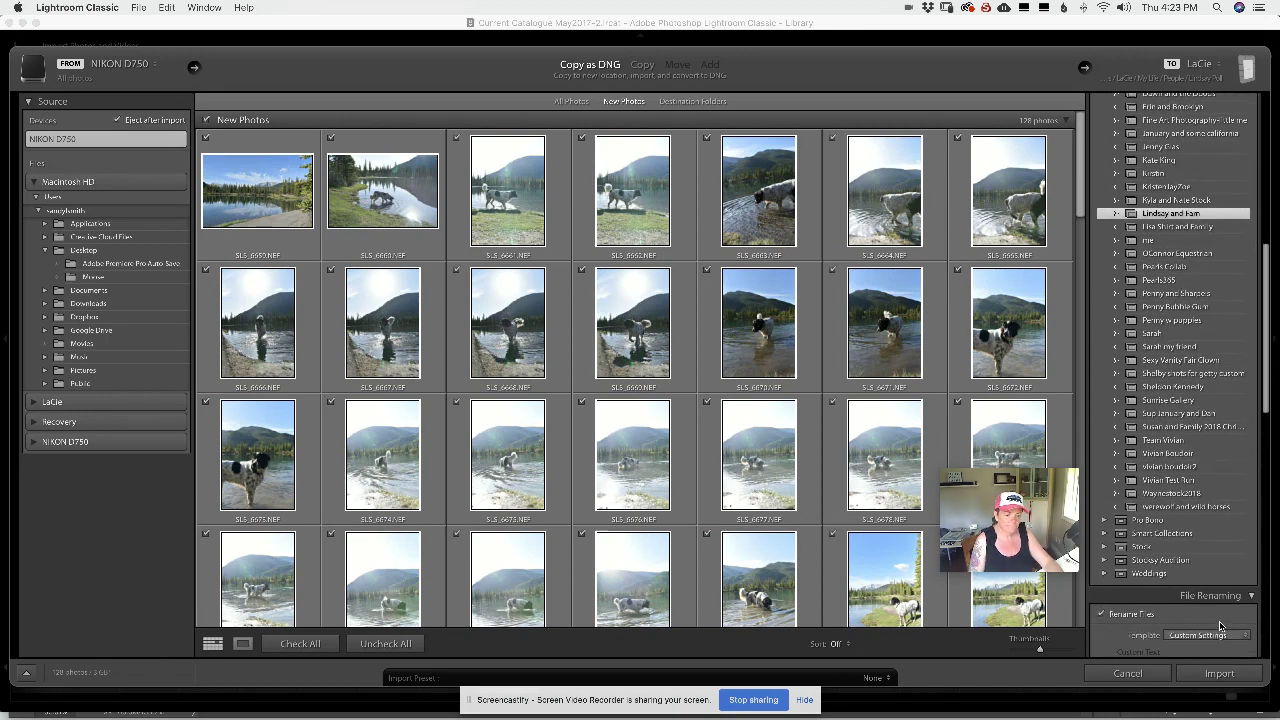
scroll(1221, 477, "down", 2)
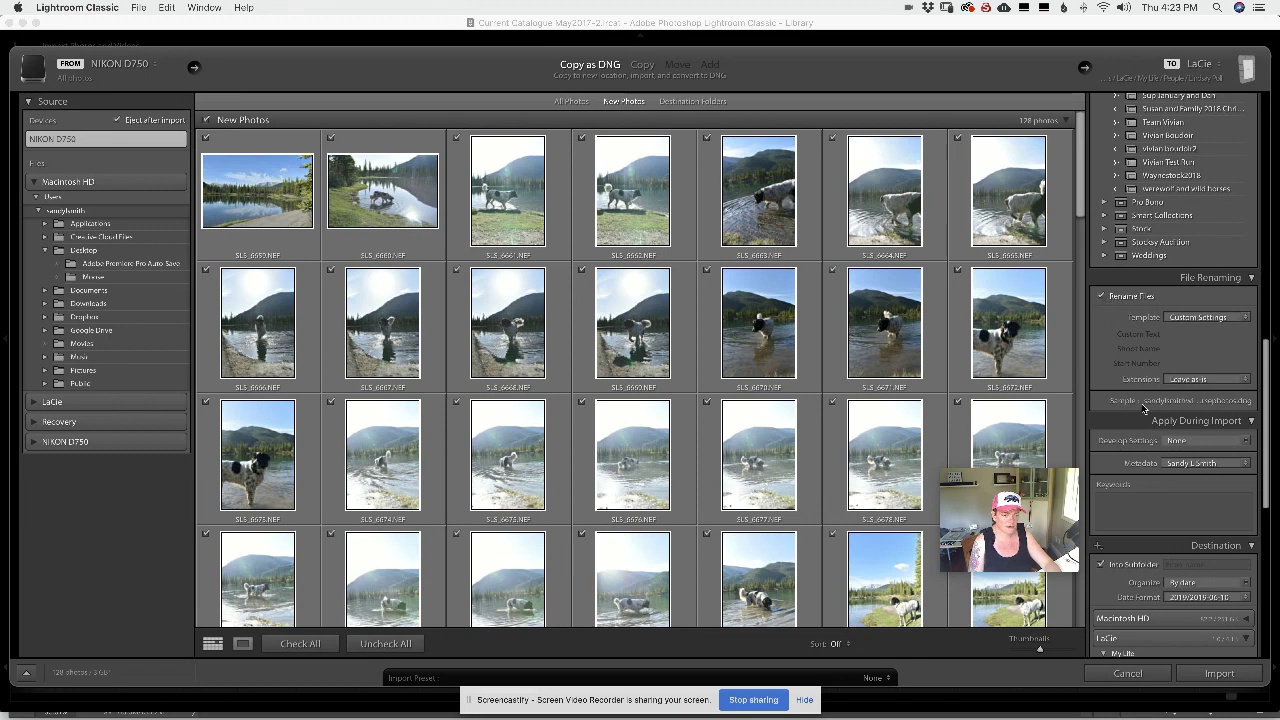
left_click(1182, 318)
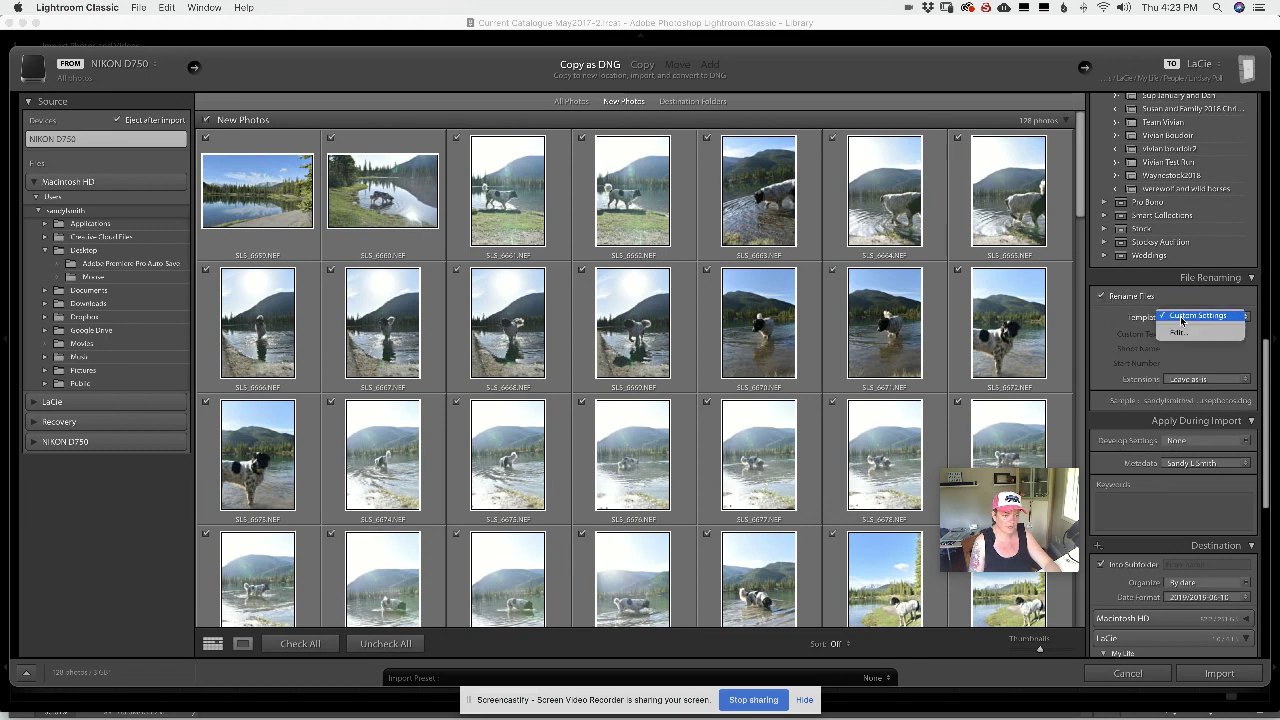
- Open the Filename Template Editor and clear out the old file-name text
left_click(1178, 332)
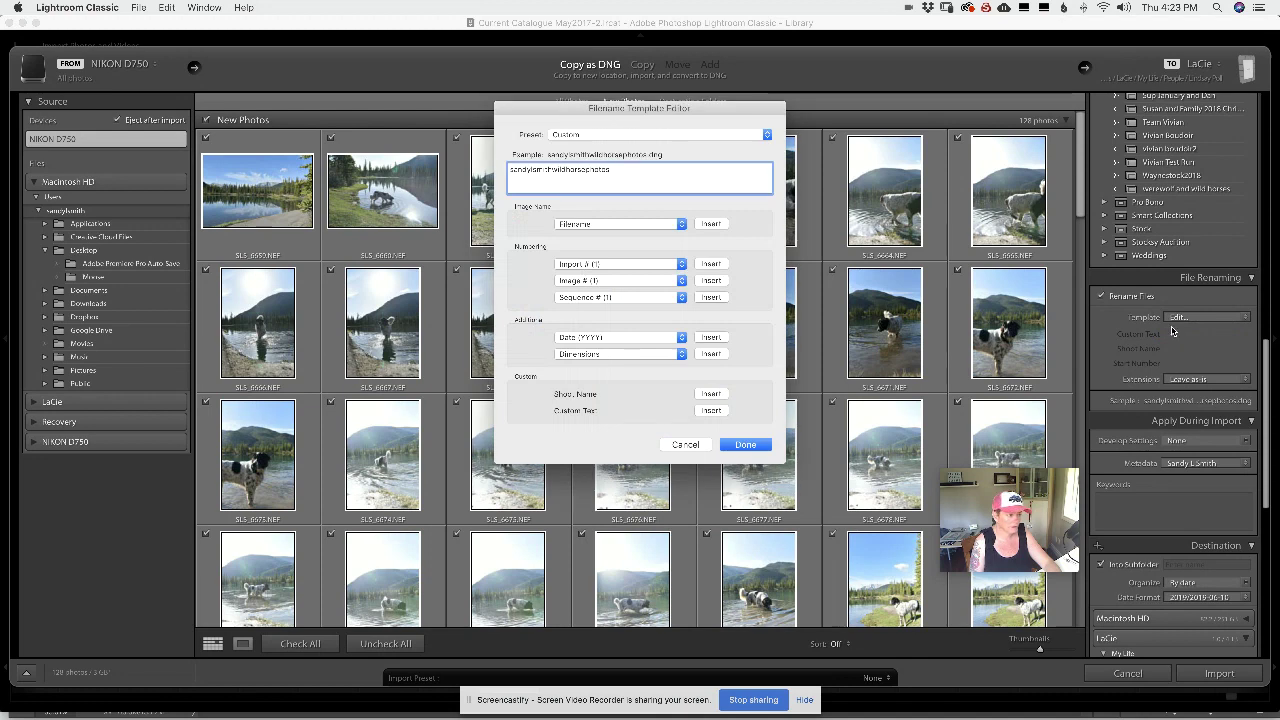
key("BackSpace")
key("BackSpace")
key("BackSpace")
key("BackSpace")
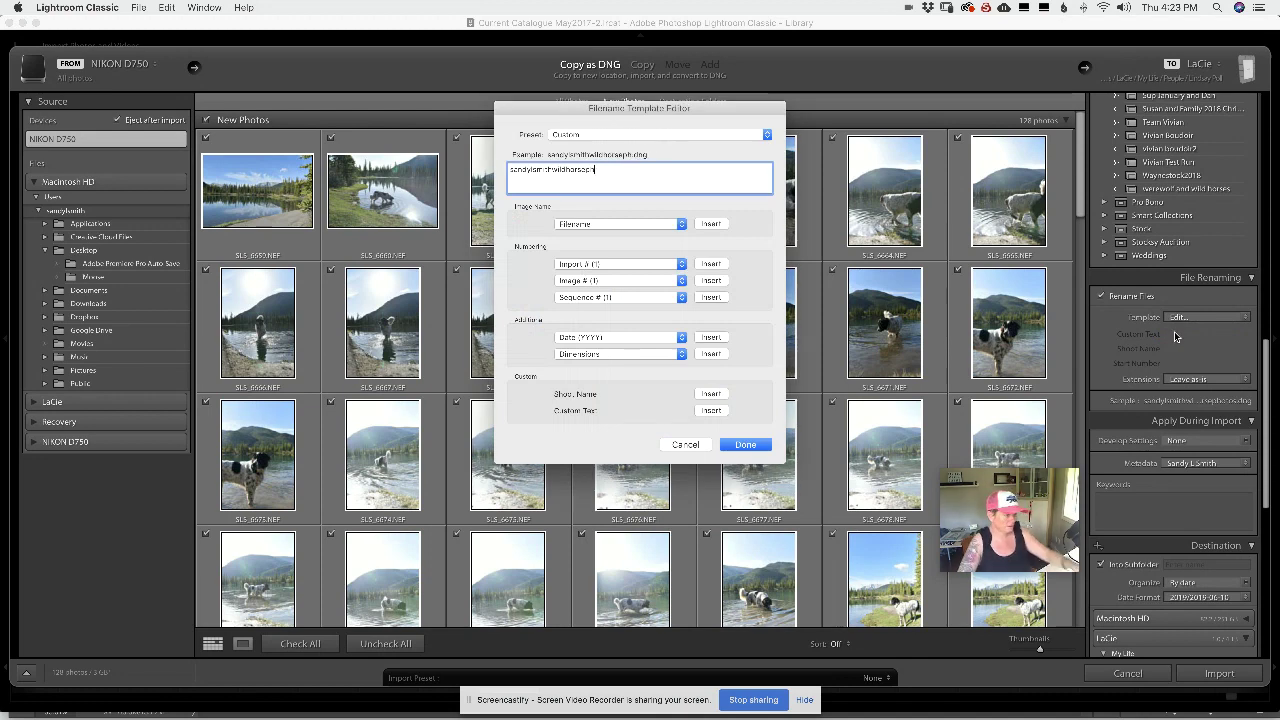
key("BackSpace")
key("BackSpace")
key("BackSpace")
key("BackSpace")
key("BackSpace")
key("BackSpace")
key("BackSpace")
key("BackSpace")
key("BackSpace")
key("BackSpace")
key("BackSpace")
key("BackSpace")
key("BackSpace")
key("BackSpace")
key("BackSpace")
key("BackSpace")
key("BackSpace")
key("BackSpace")
key("BackSpace")
key("BackSpace")
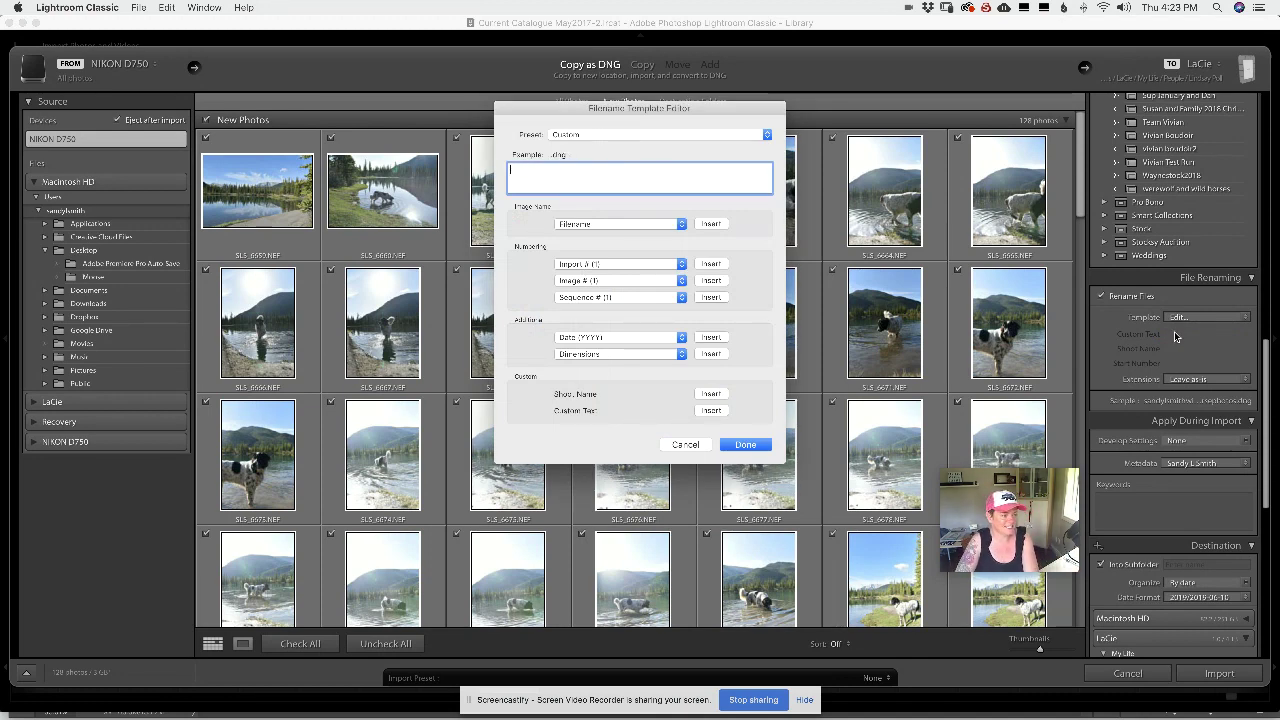
type("tve")
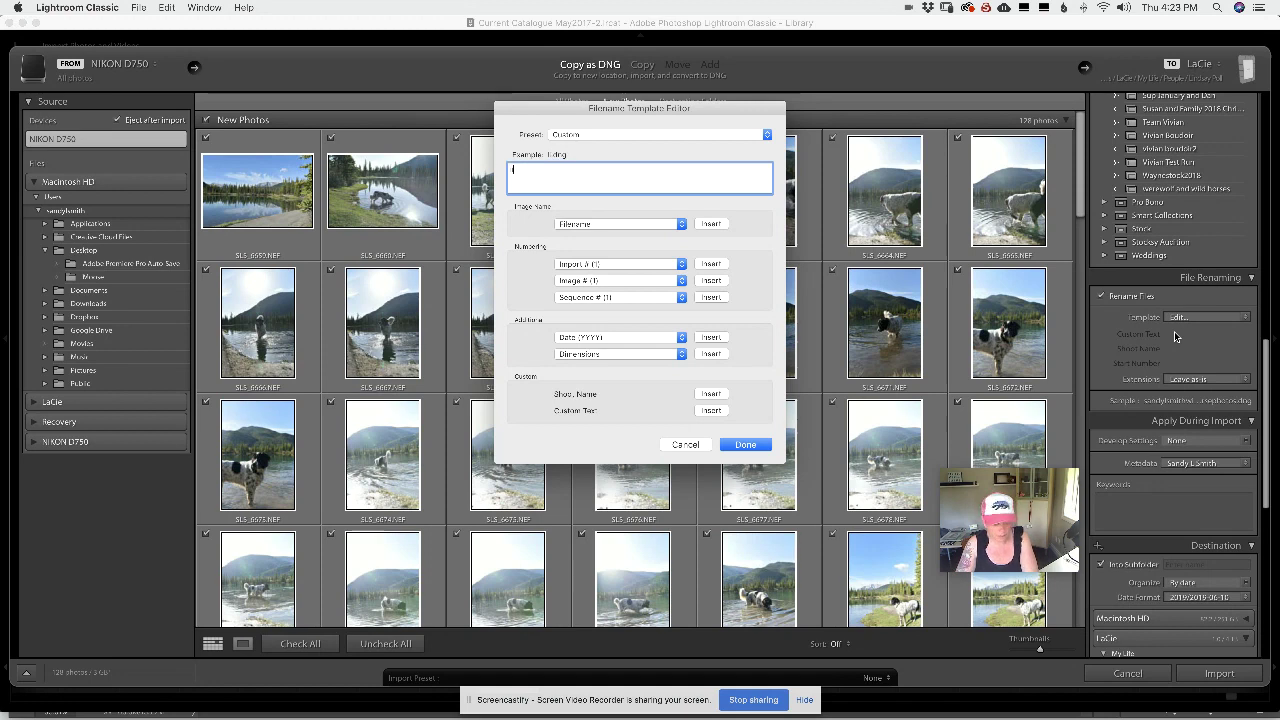
key("BackSpace")
key("BackSpace")
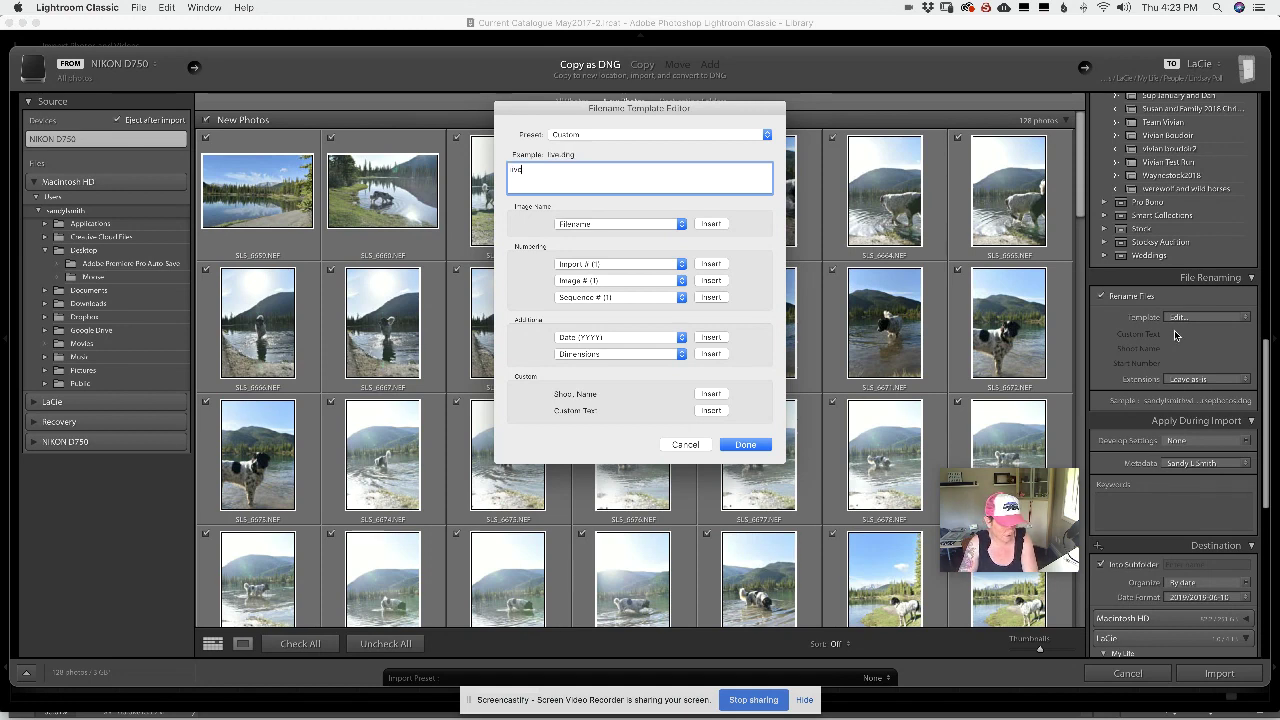
key("BackSpace")
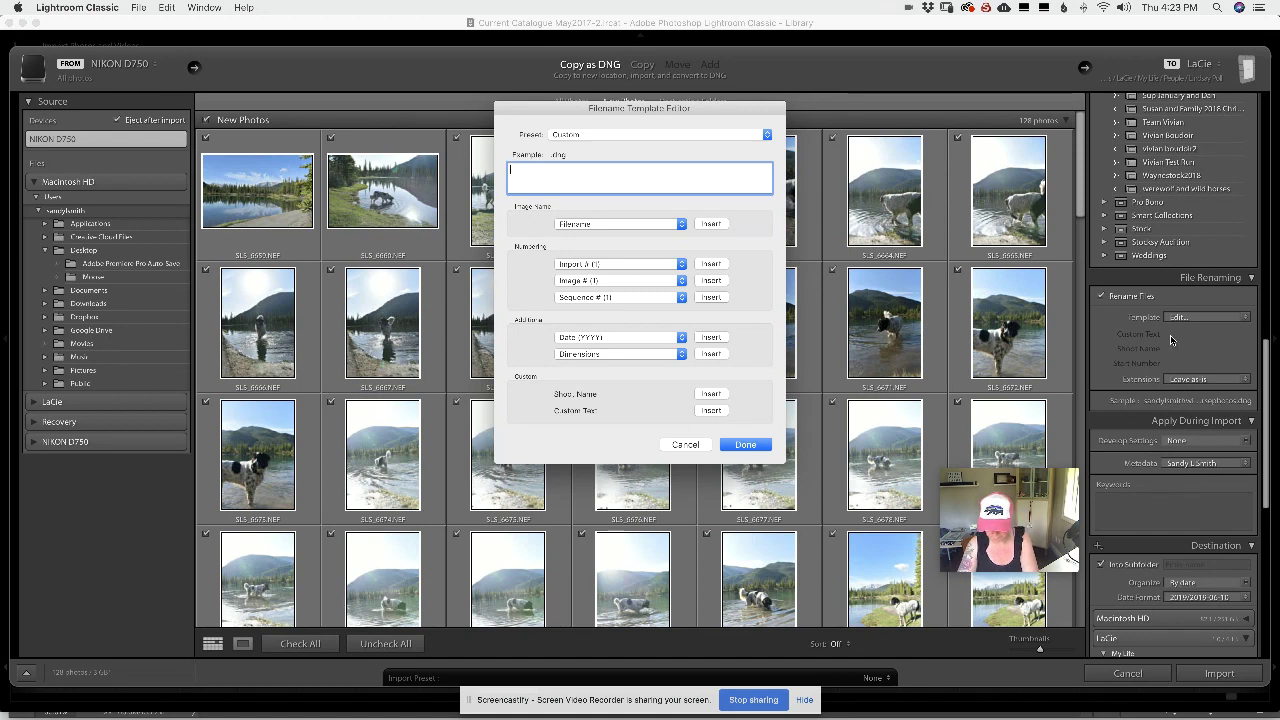
- Enter 'camerasandcaninesinkananaskis' as the custom file-name text and confirm the template
type("dogs")
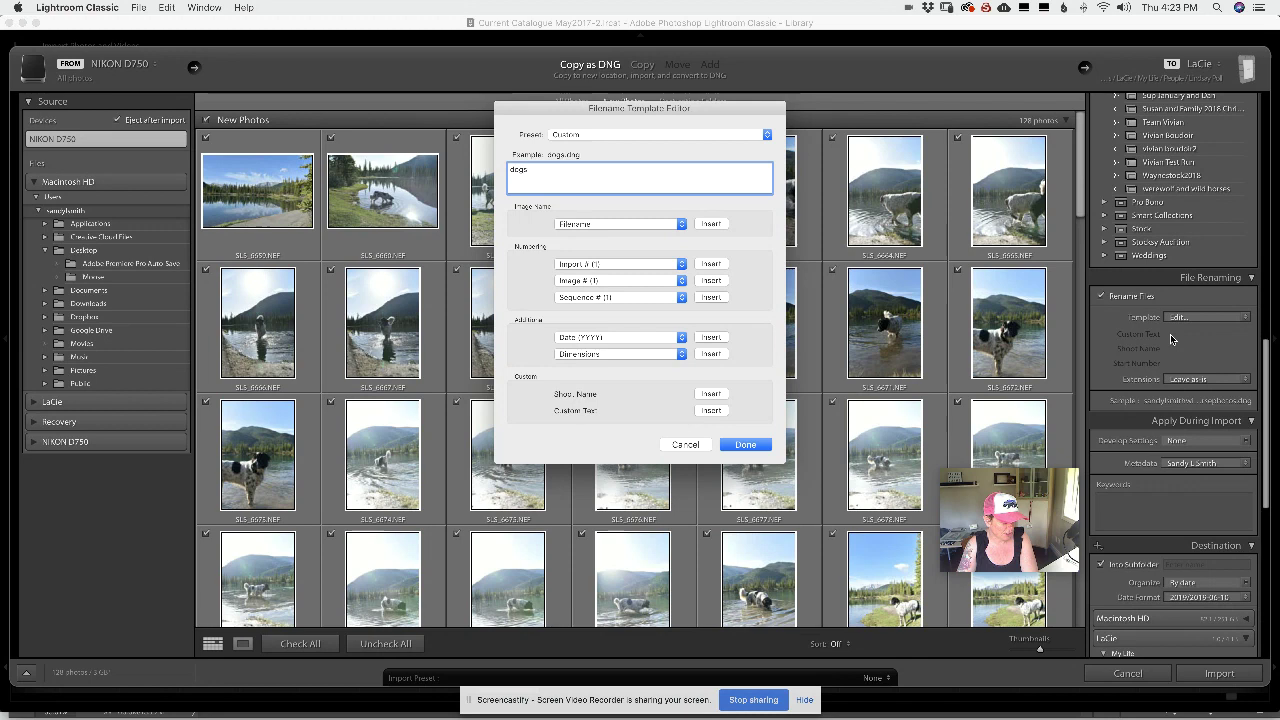
key("BackSpace")
key("BackSpace")
key("BackSpace")
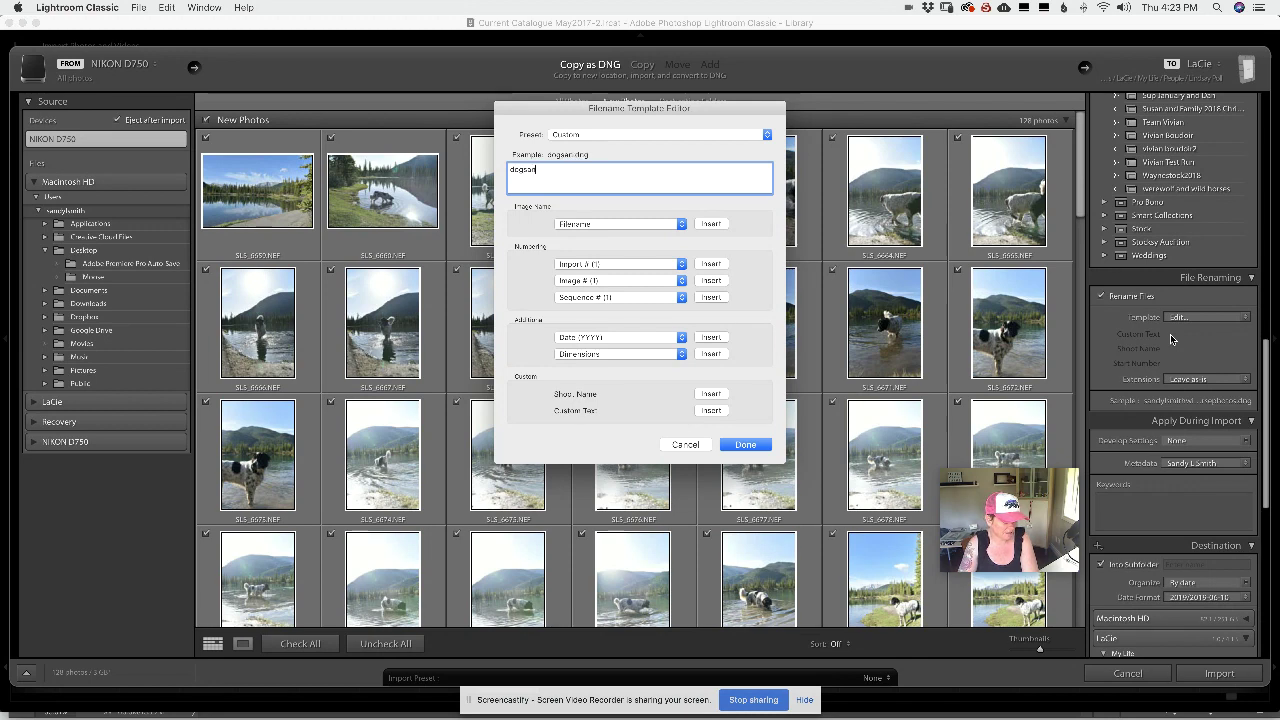
key("BackSpace")
type("canvas")
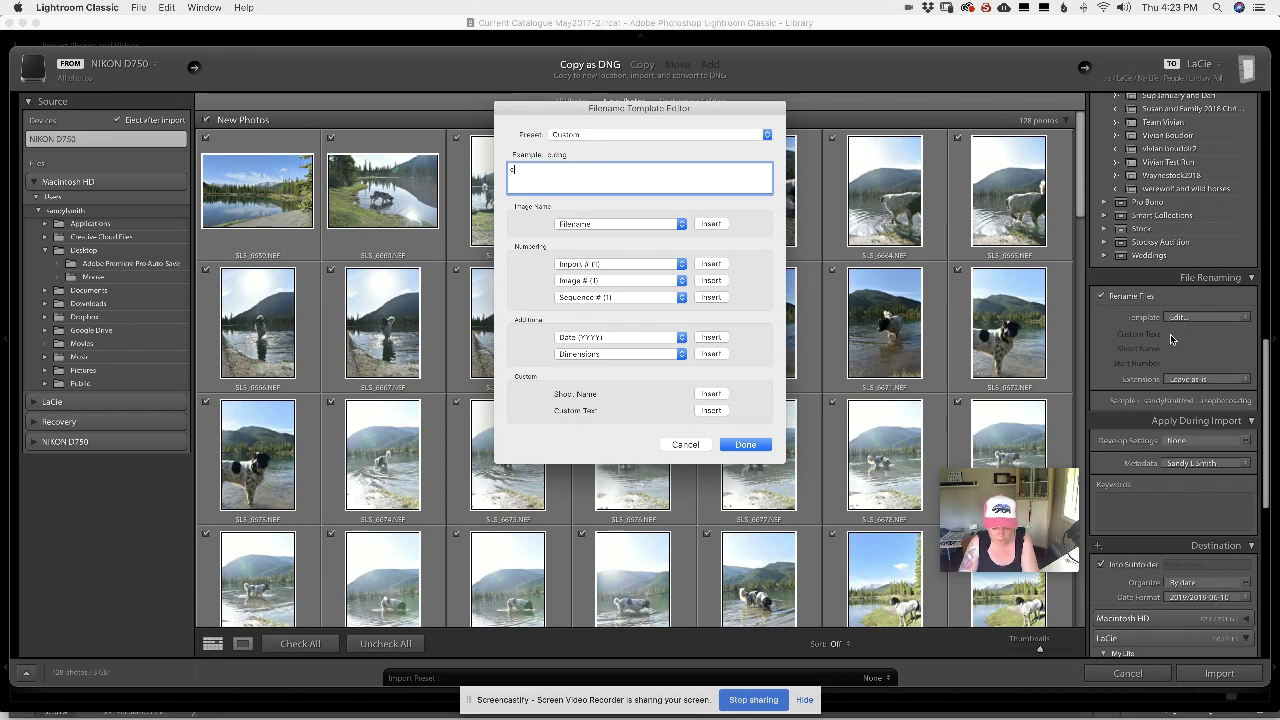
key("BackSpace")
key("BackSpace")
key("BackSpace")
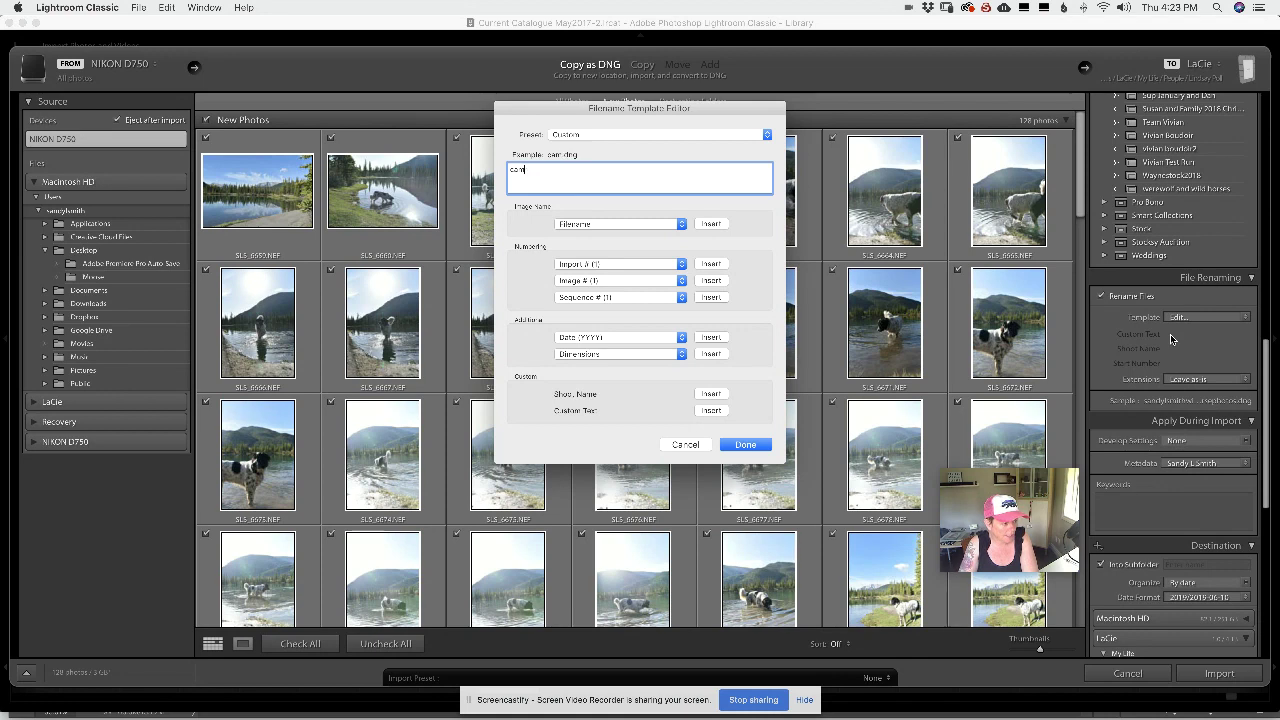
type("eras")
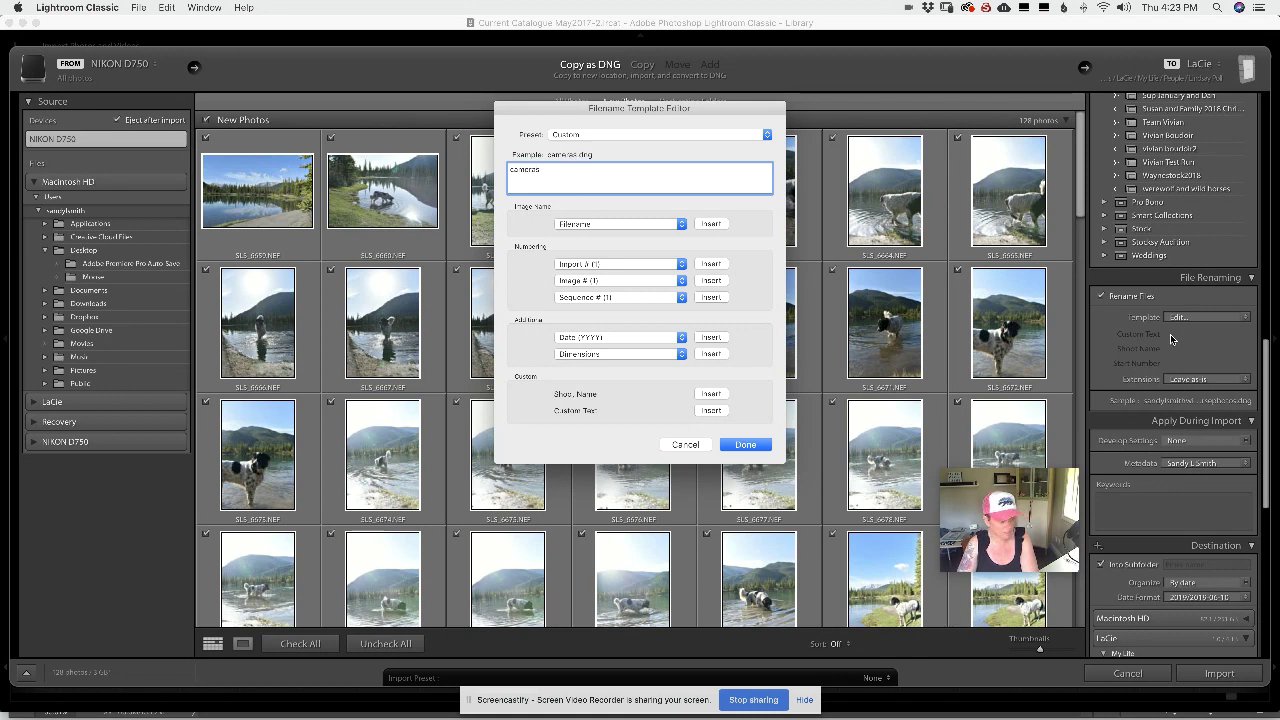
type("andcanines")
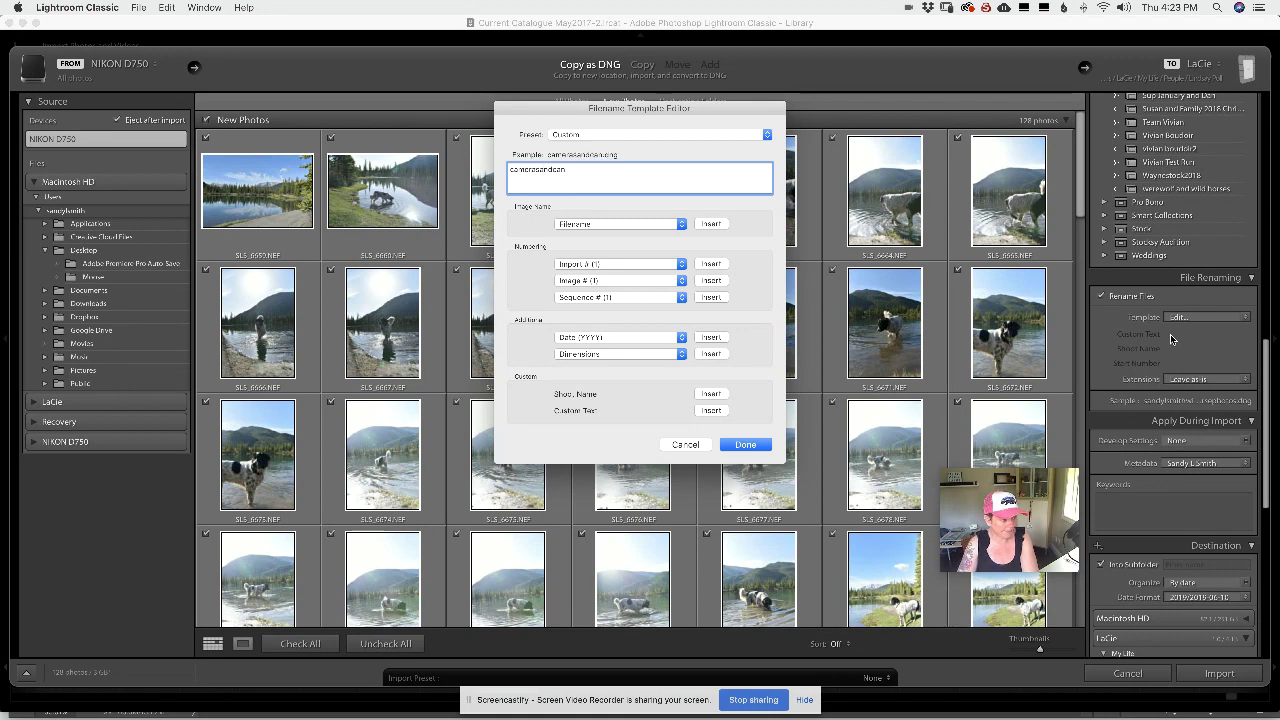
type("in")
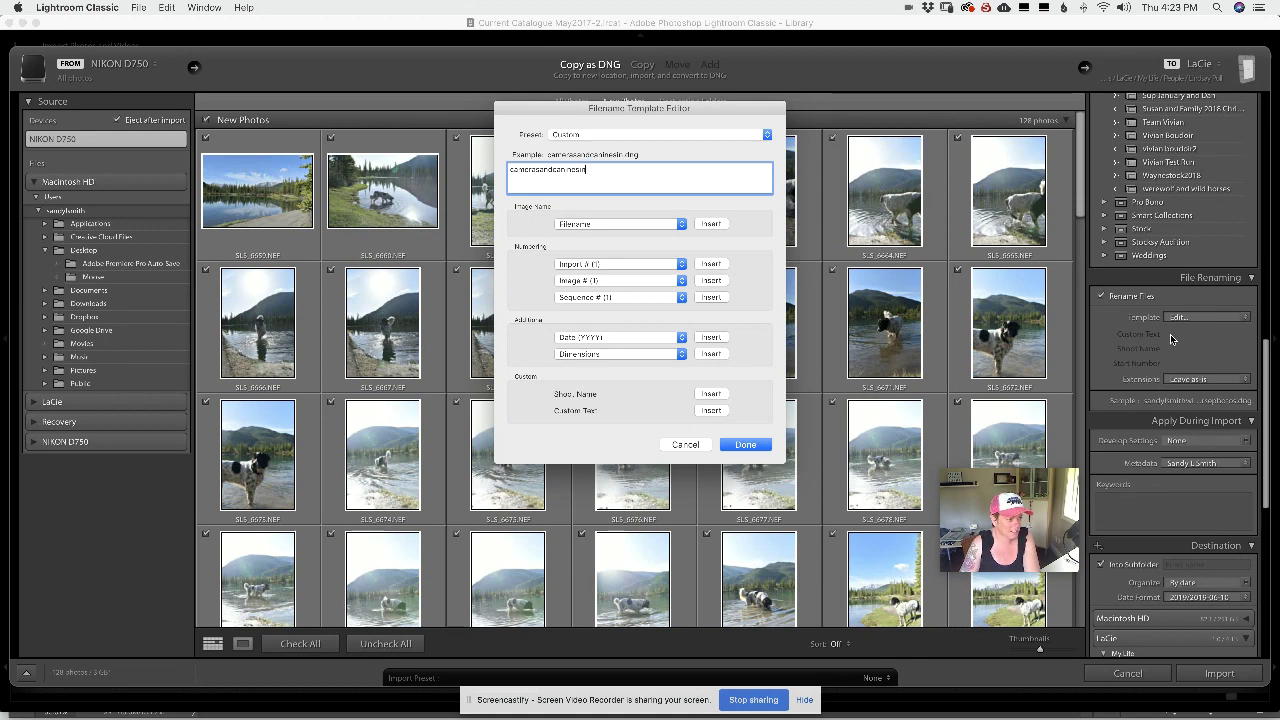
type("kand")
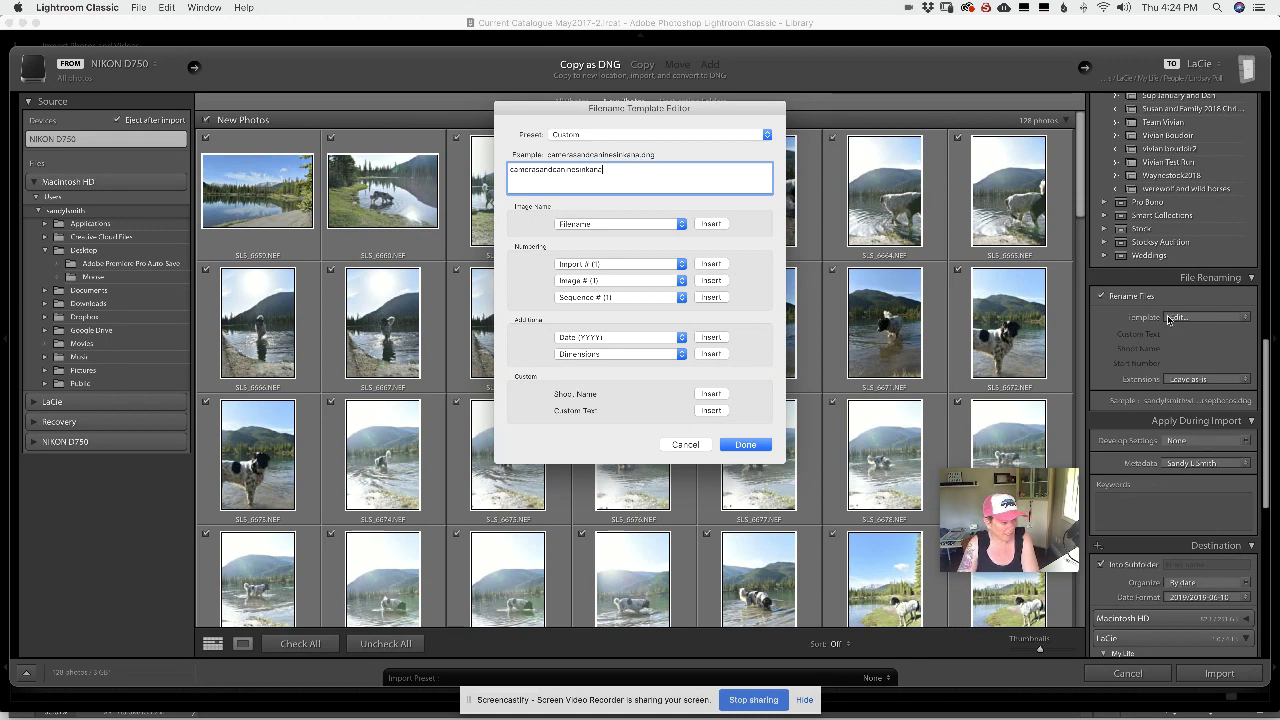
type("naskis")
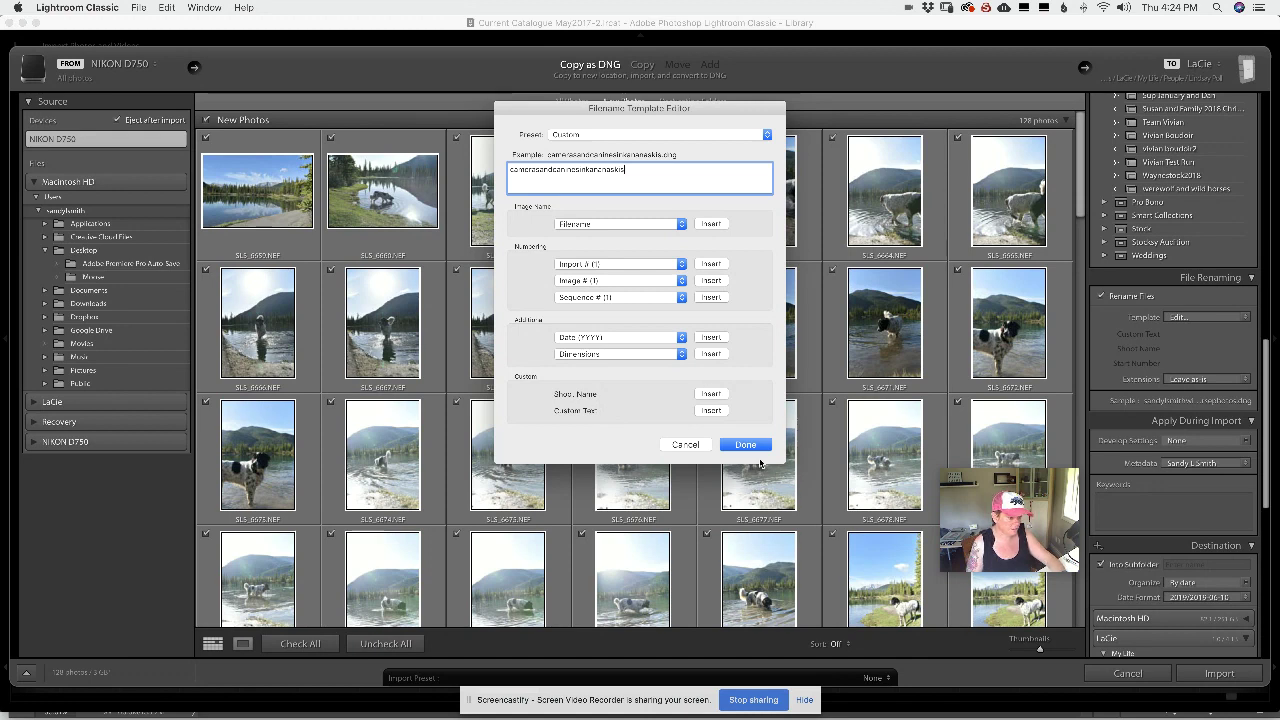
left_click(750, 445)
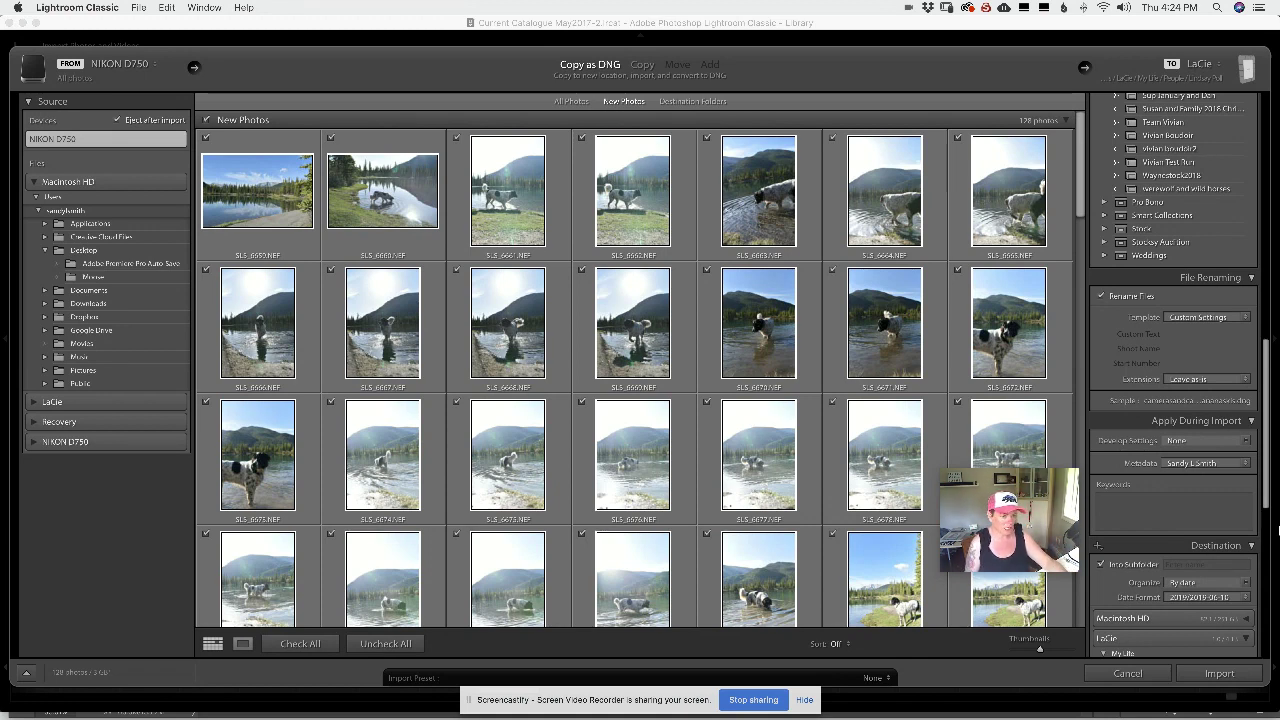
- Put the cursor in the Keywords field of the Apply During Import panel
left_click(1100, 505)
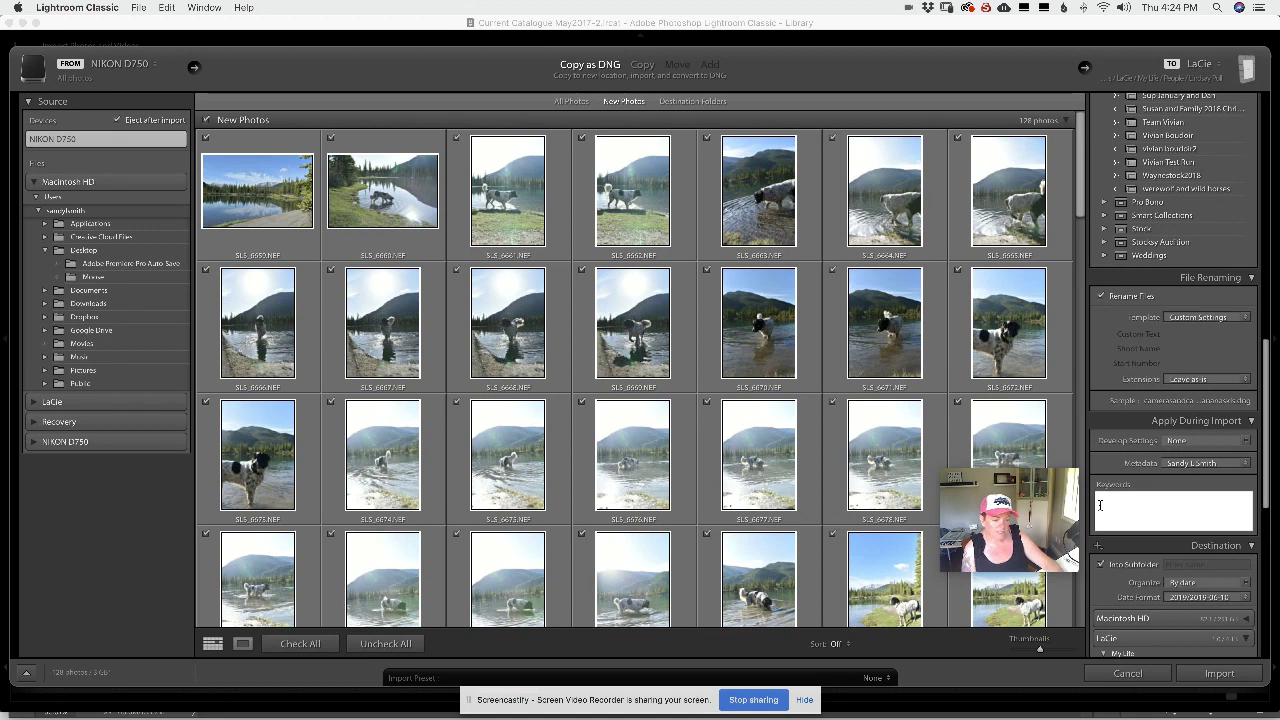
- Enter 'summer' as the first import keyword
type("summer")
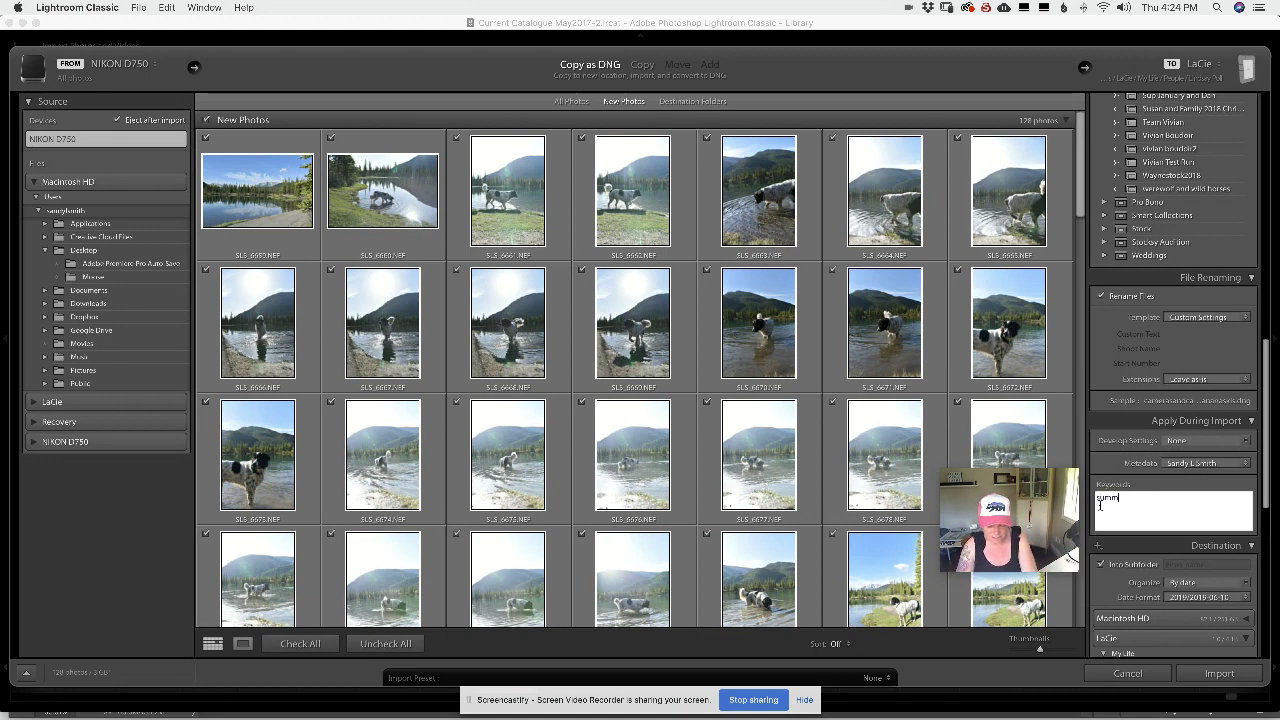
left_click(1100, 507)
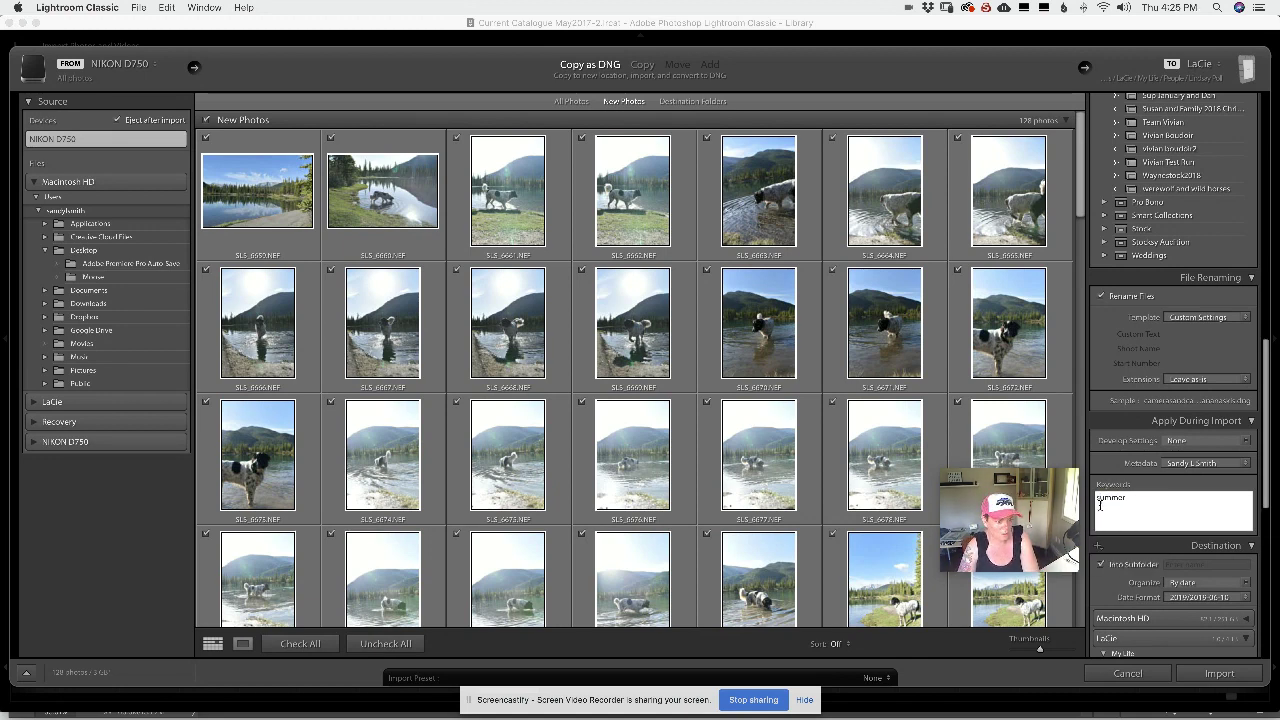
double_click(1100, 505)
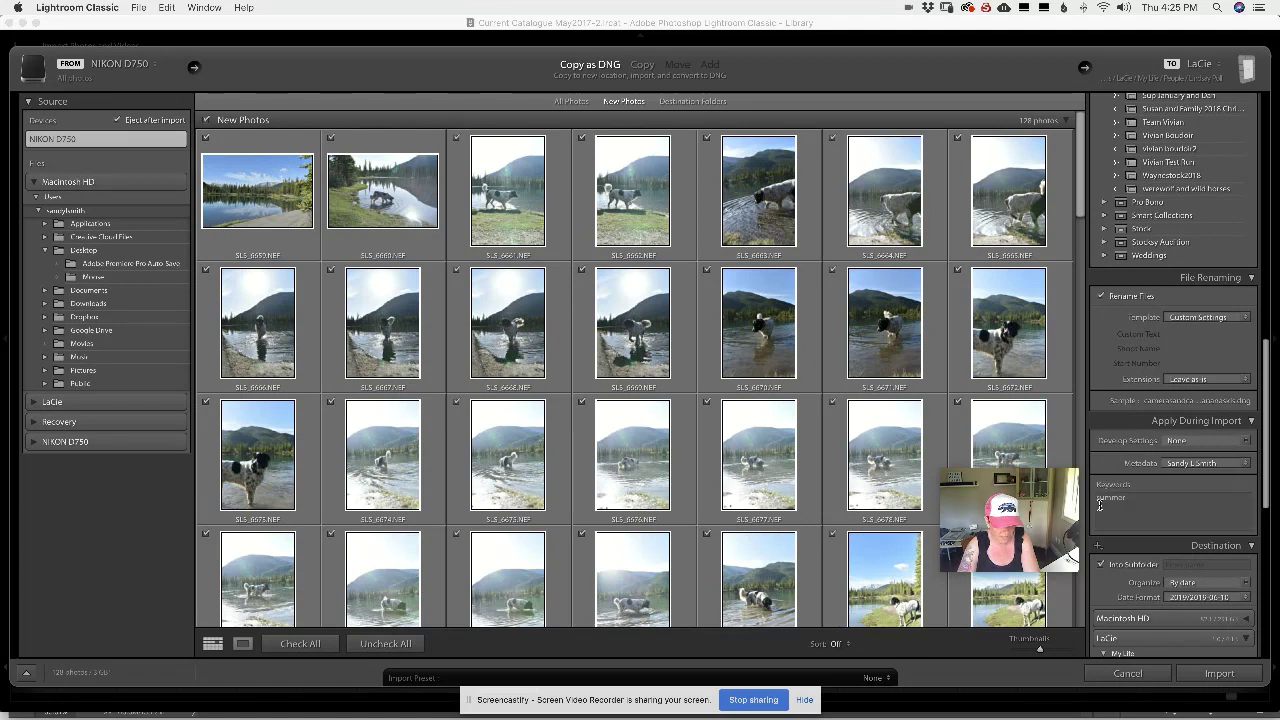
left_click(1131, 498)
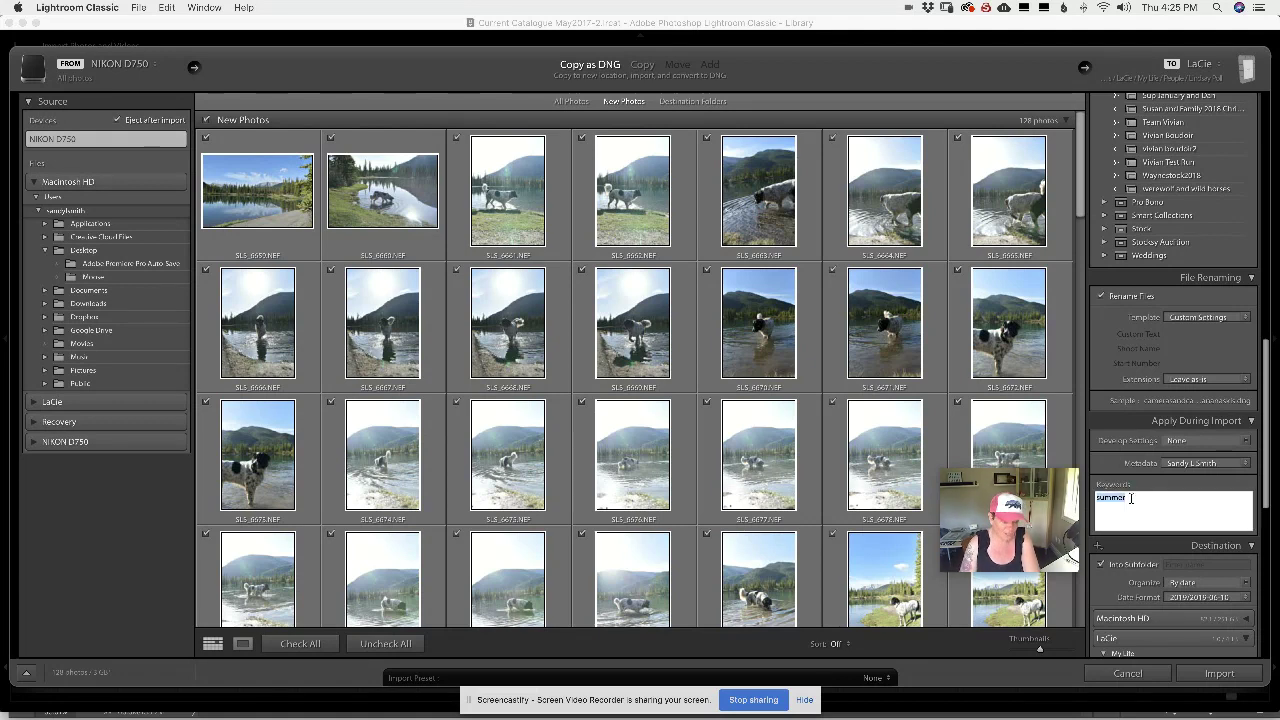
left_click(1131, 498)
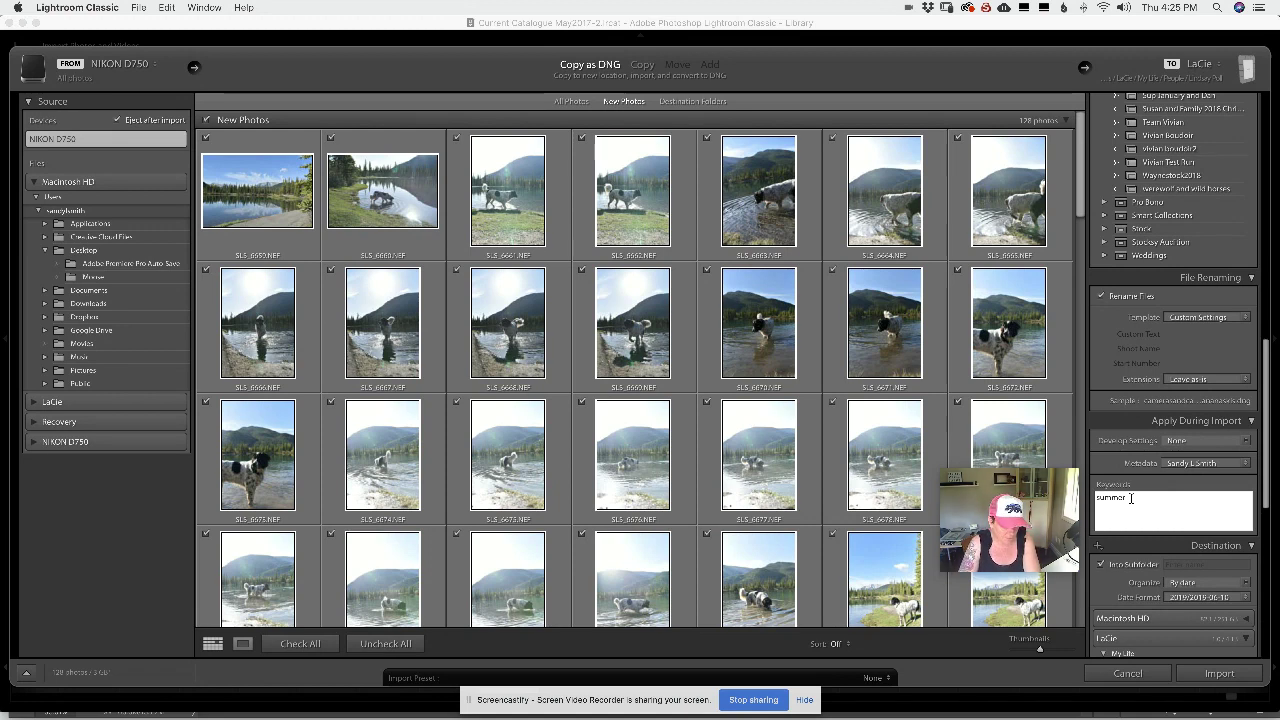
key("Return")
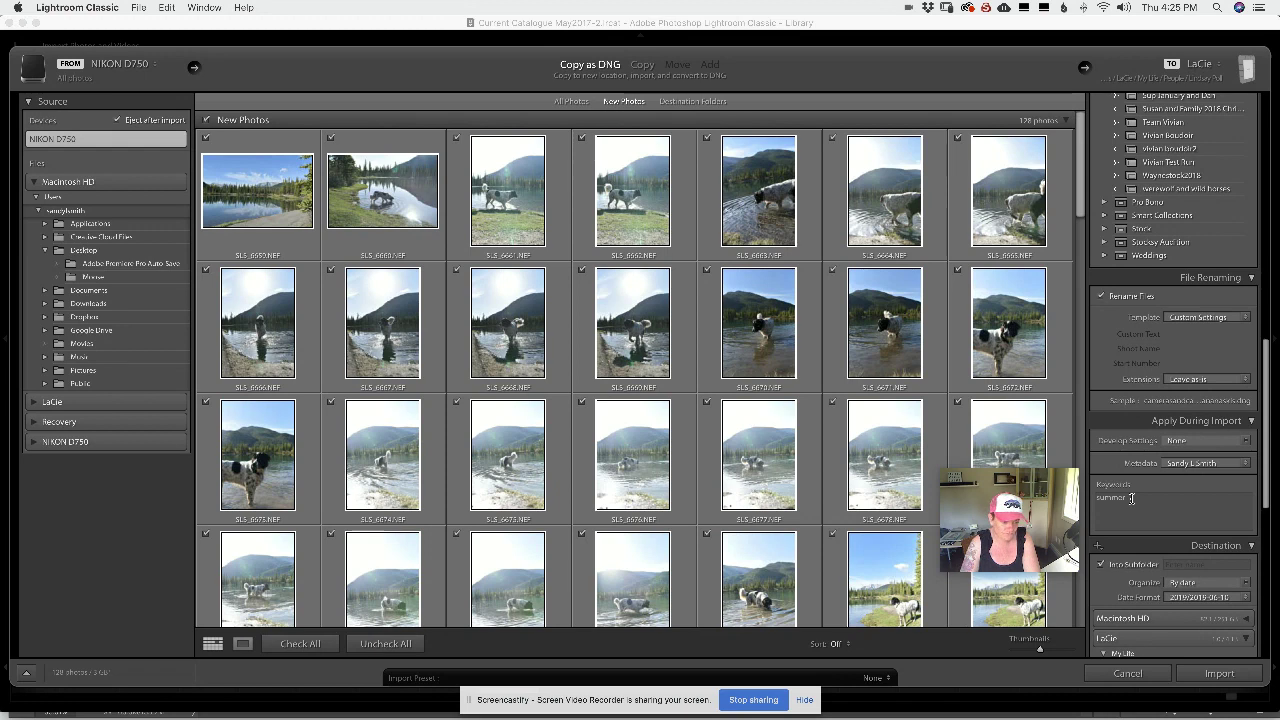
- Add 'light bending' after summer from the keyword suggestions, discarding the stray entries
left_click(1154, 504)
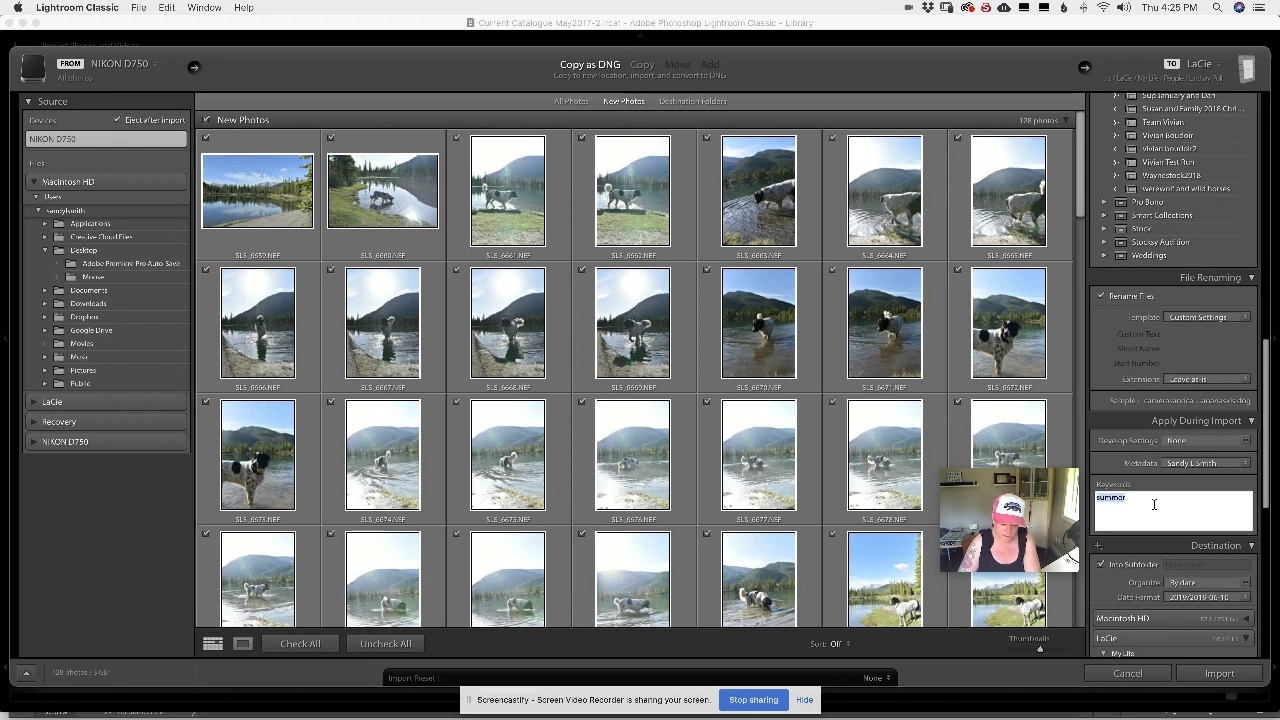
left_click(1154, 504)
type(", carmen")
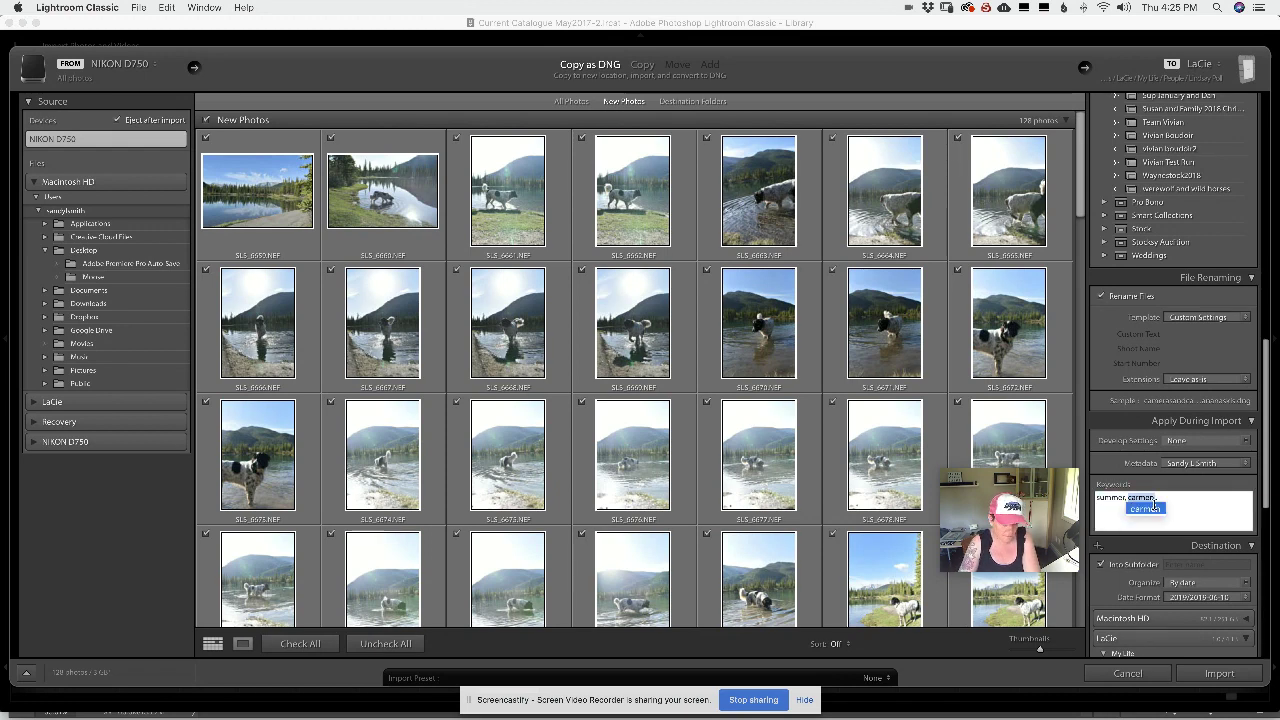
key("BackSpace")
key("BackSpace")
key("BackSpace")
key("BackSpace")
key("BackSpace")
key("BackSpace")
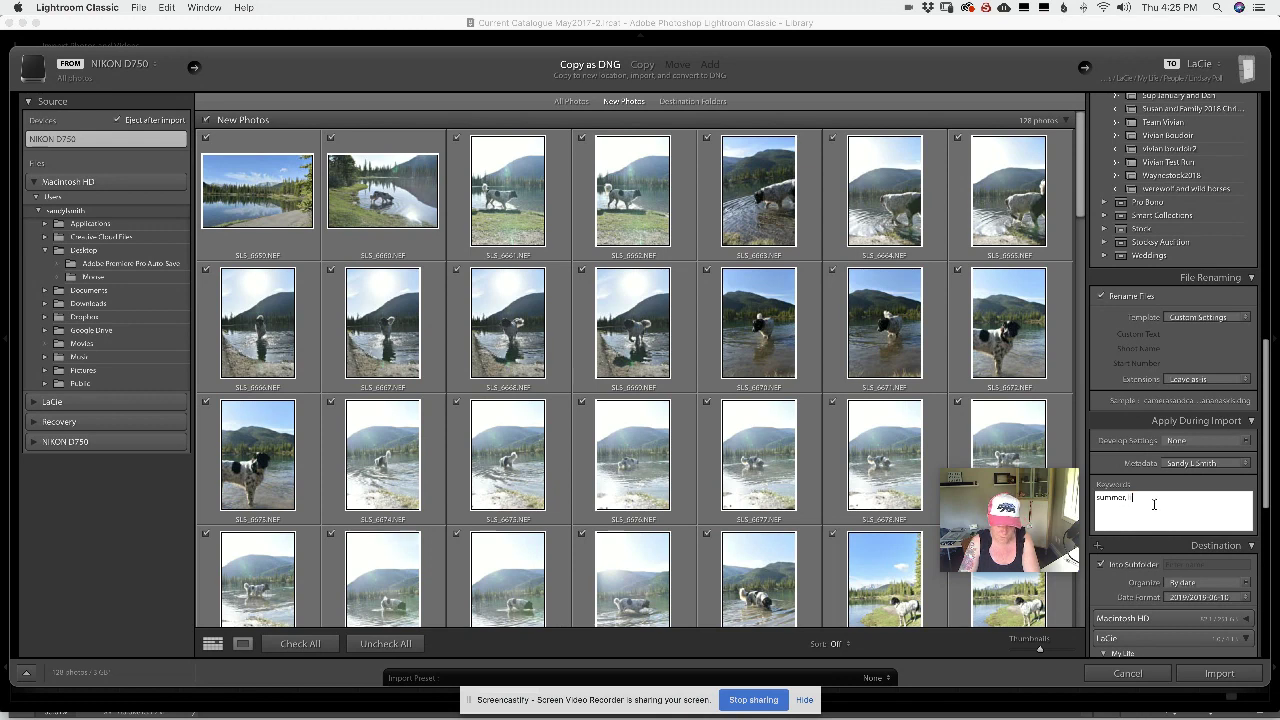
type("dog")
key("BackSpace")
key("BackSpace")
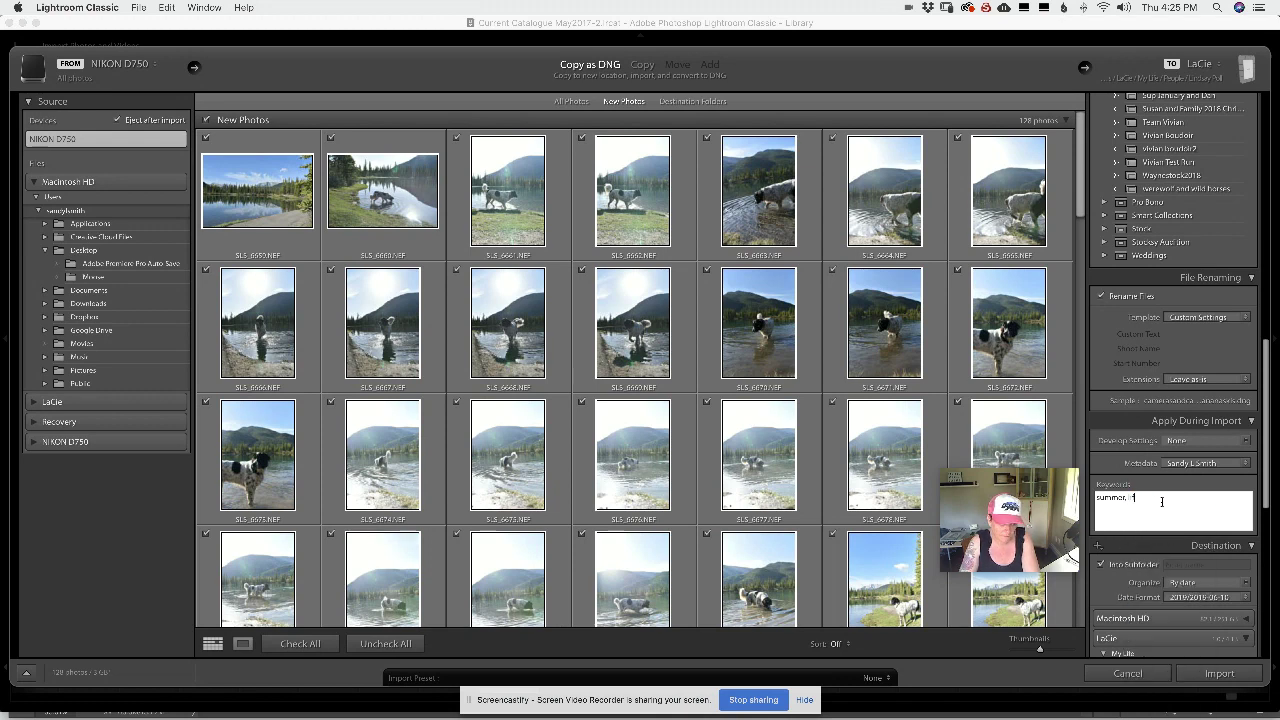
type("light bending")
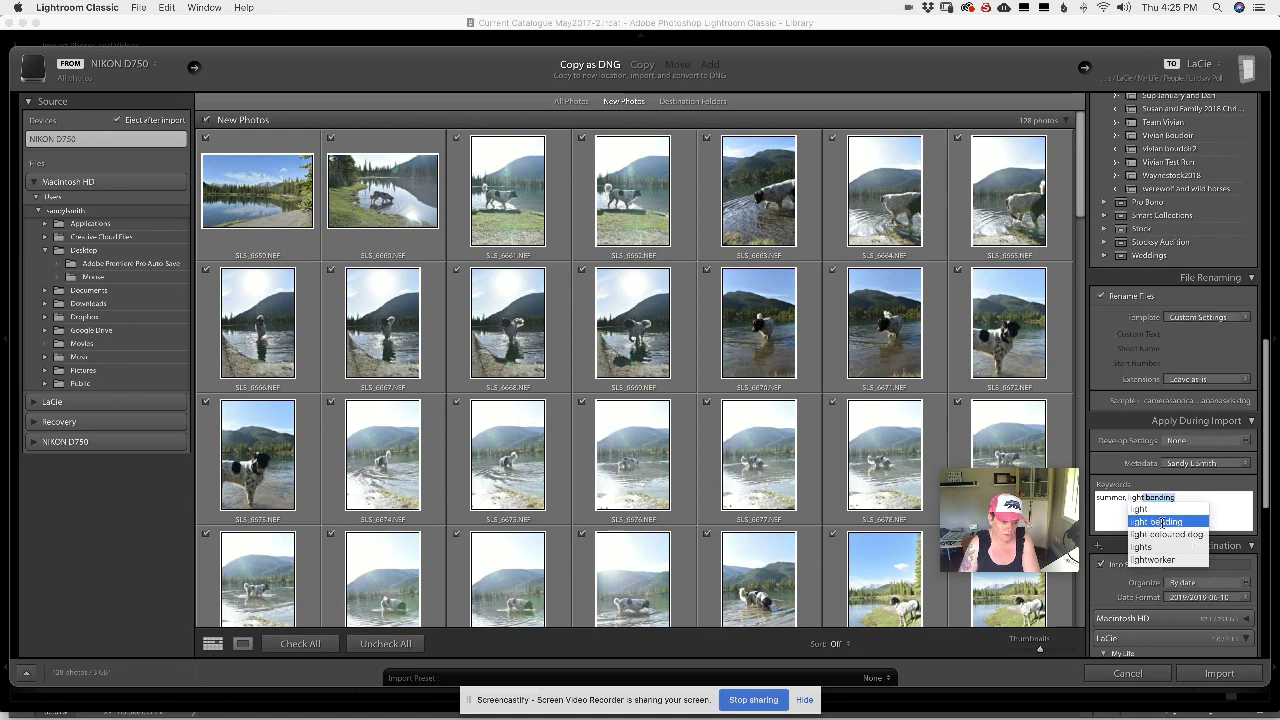
left_click(1163, 521)
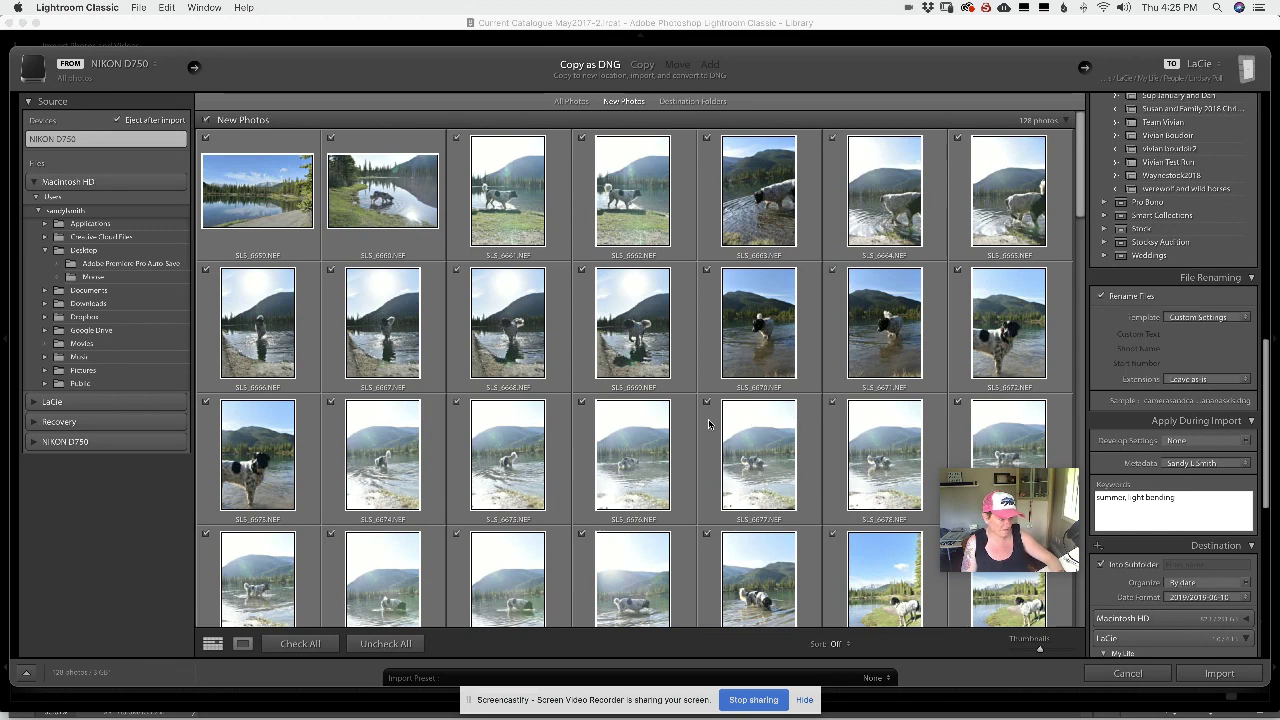
scroll(536, 390, "up", 1)
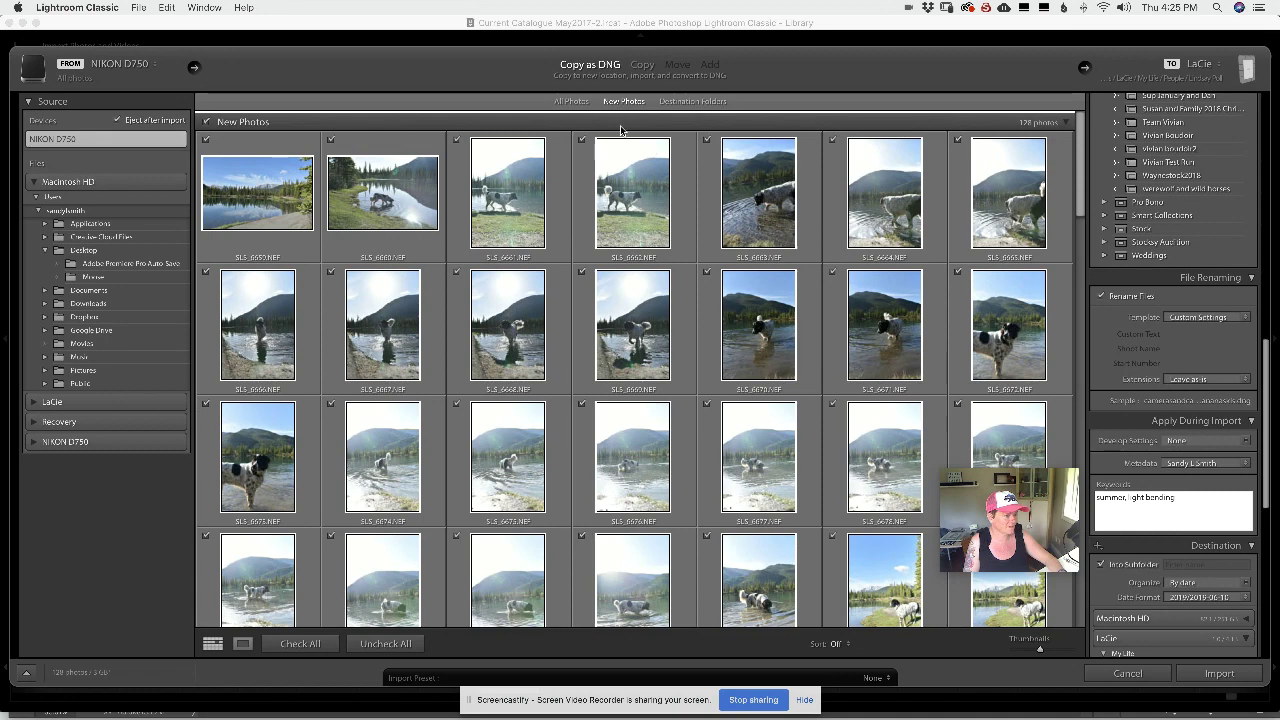
- Scroll through the incoming photos and append 'forest' to the import keywords
scroll(630, 160, "down", 4)
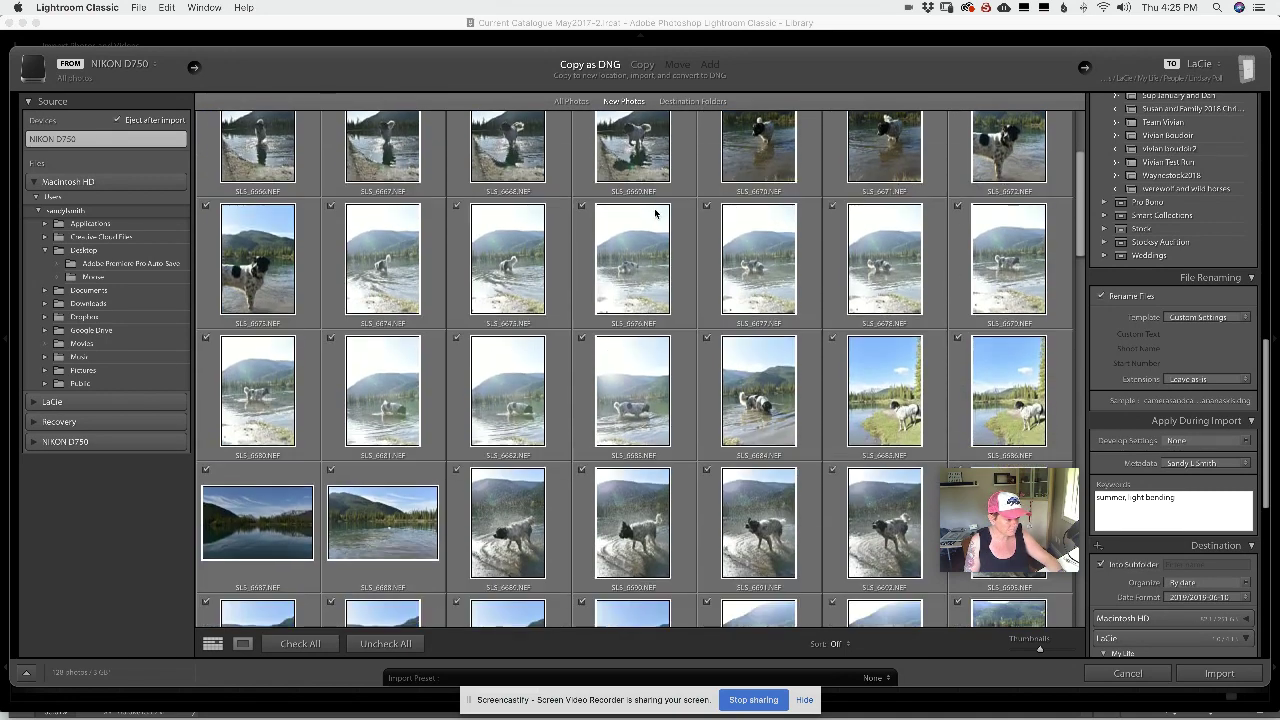
scroll(655, 213, "down", 5)
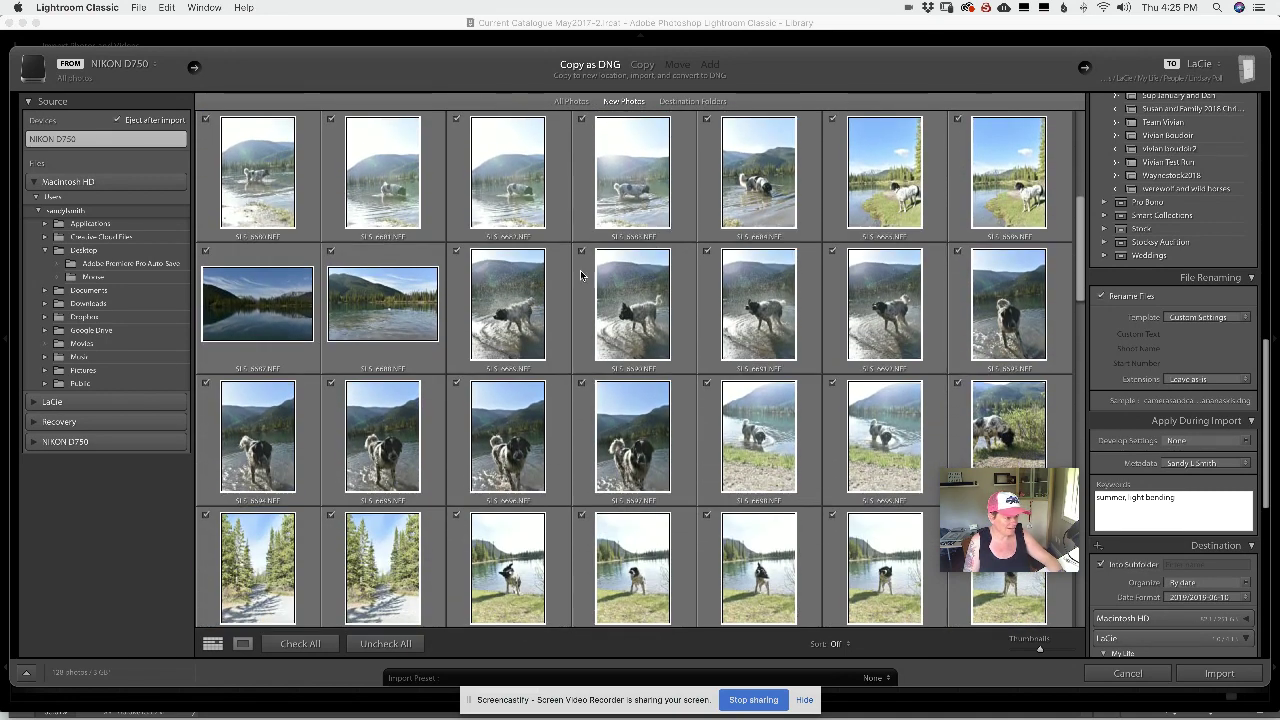
scroll(640, 315, "down", 2)
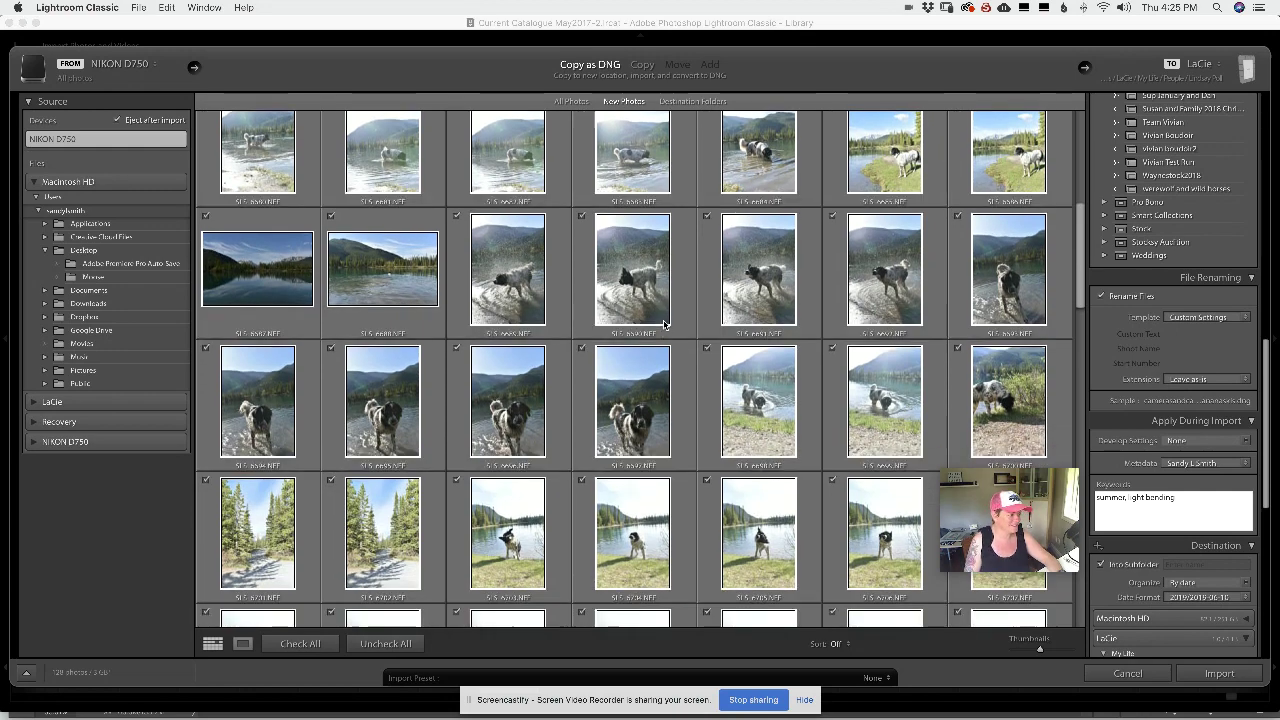
scroll(664, 324, "down", 2)
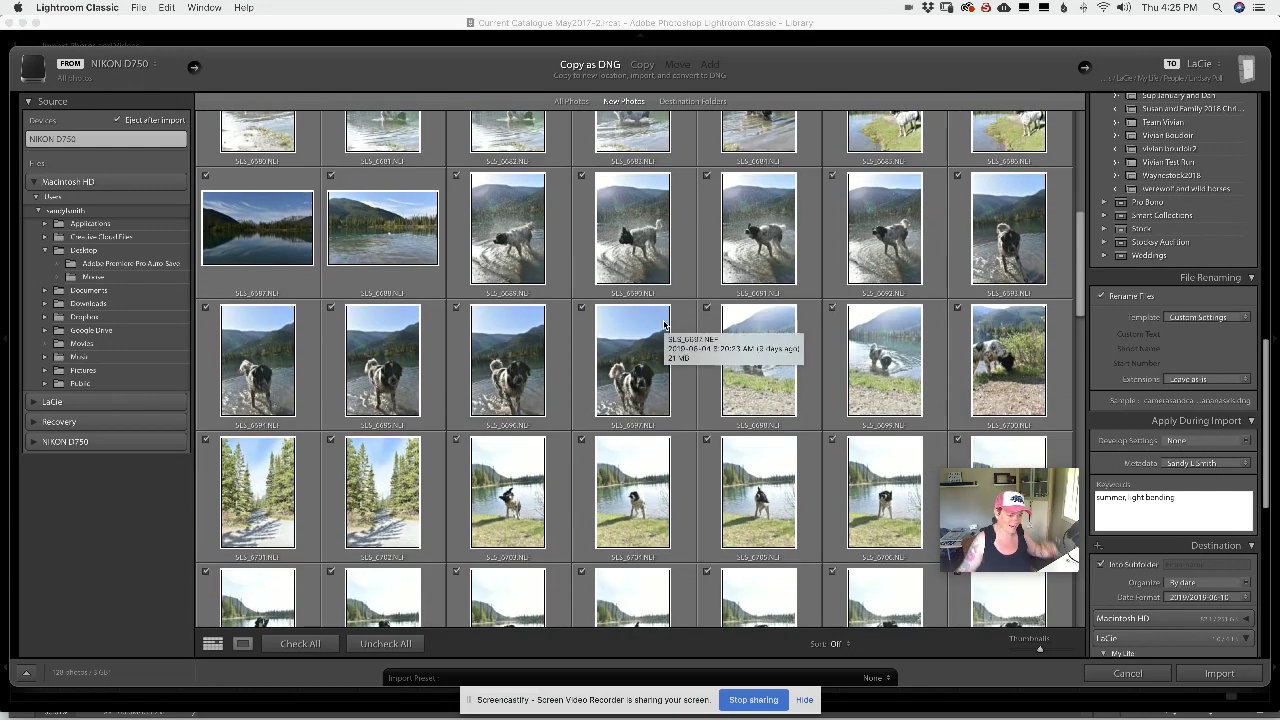
scroll(664, 324, "down", 7)
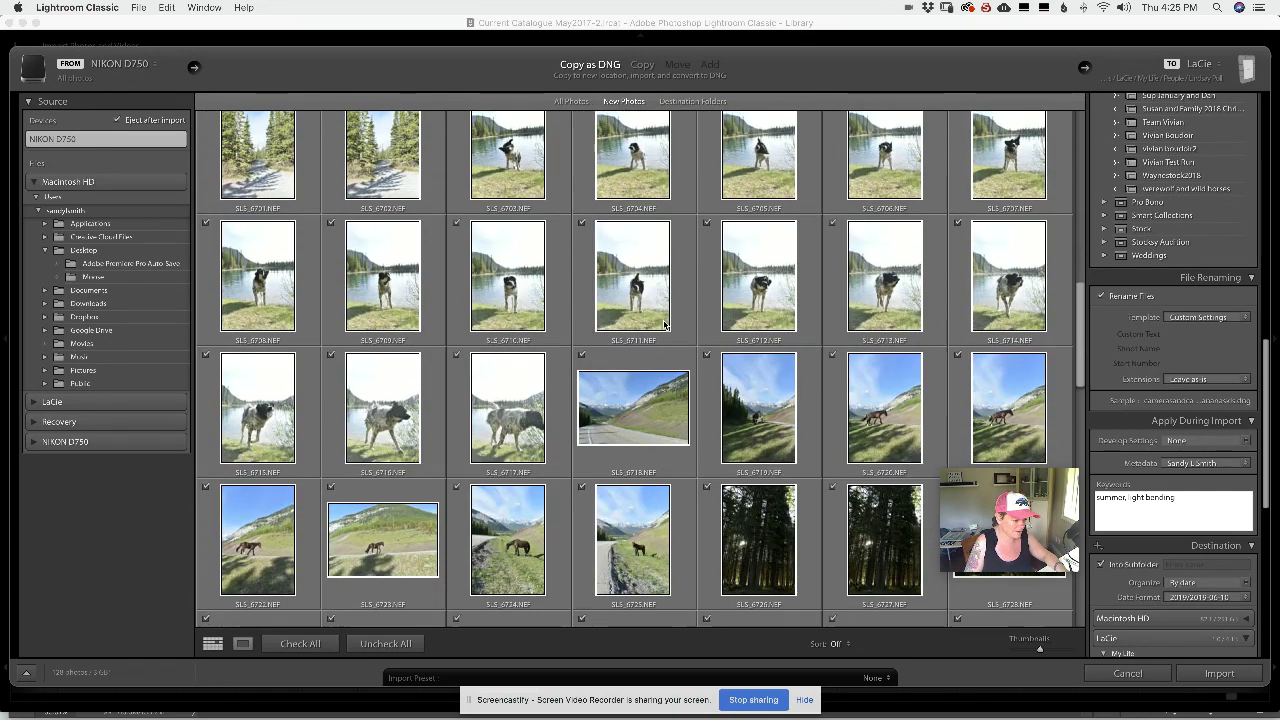
scroll(664, 324, "down", 7)
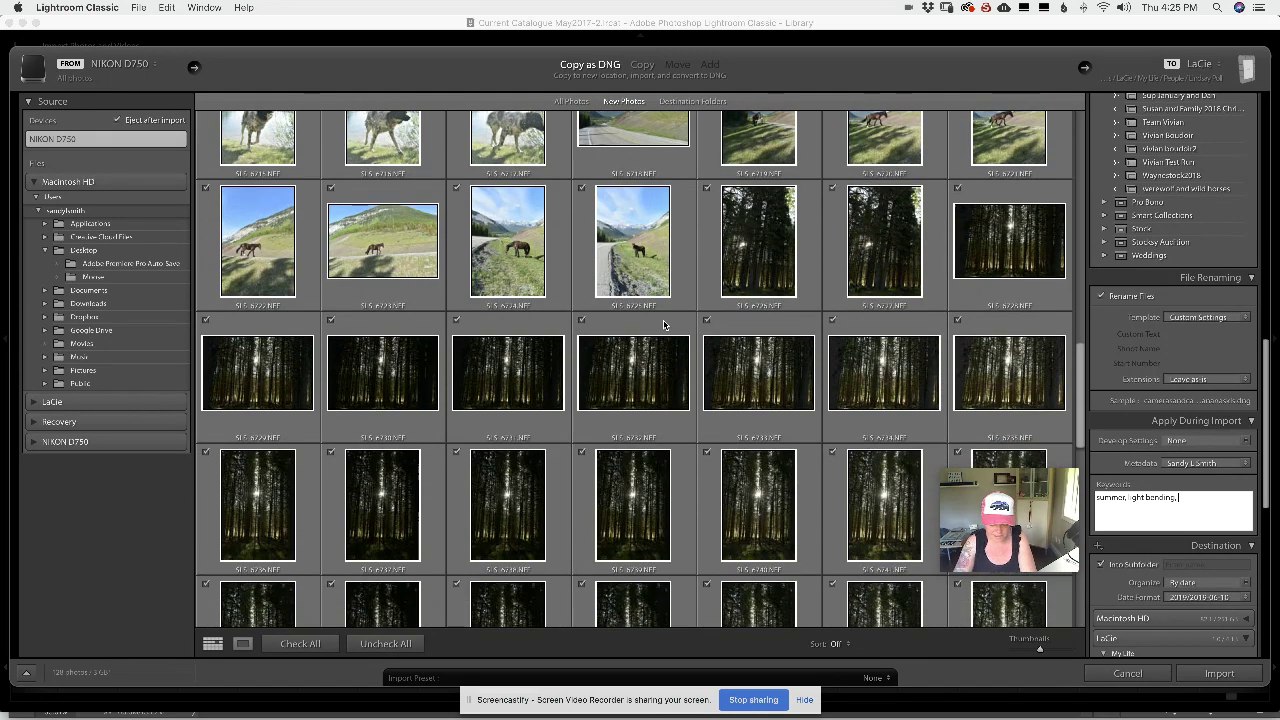
type(", fo")
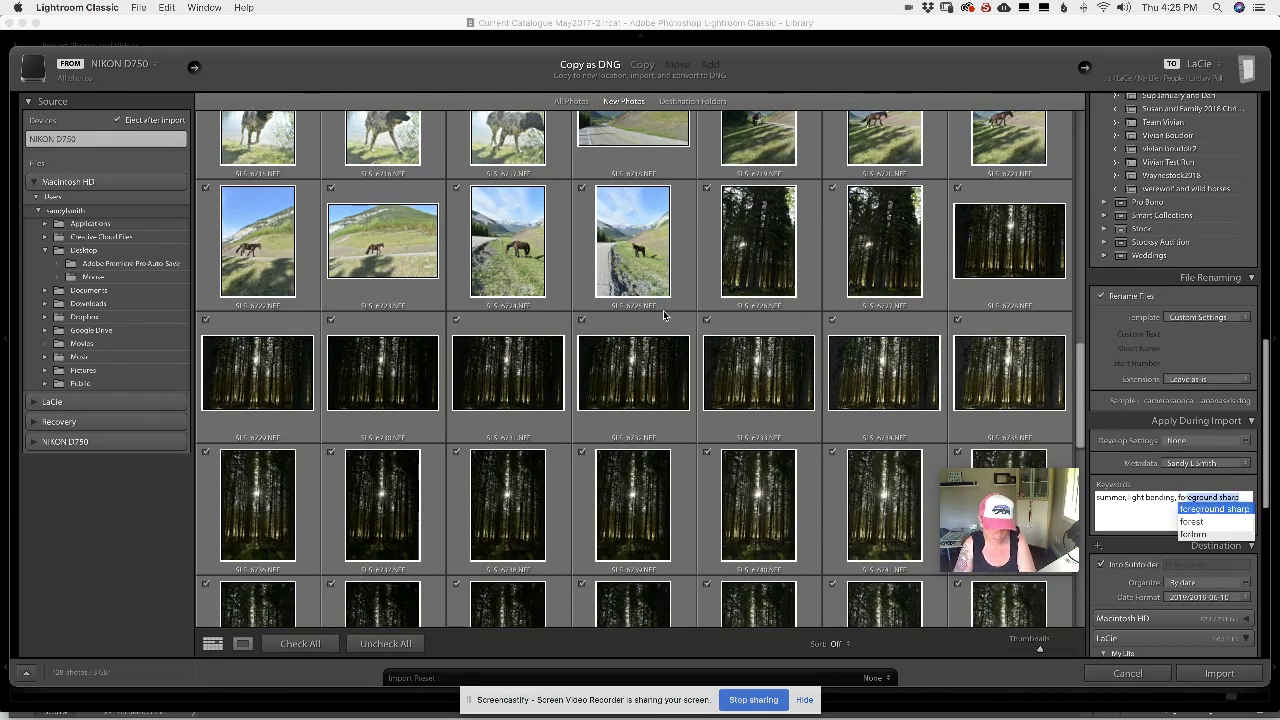
type("rest, c")
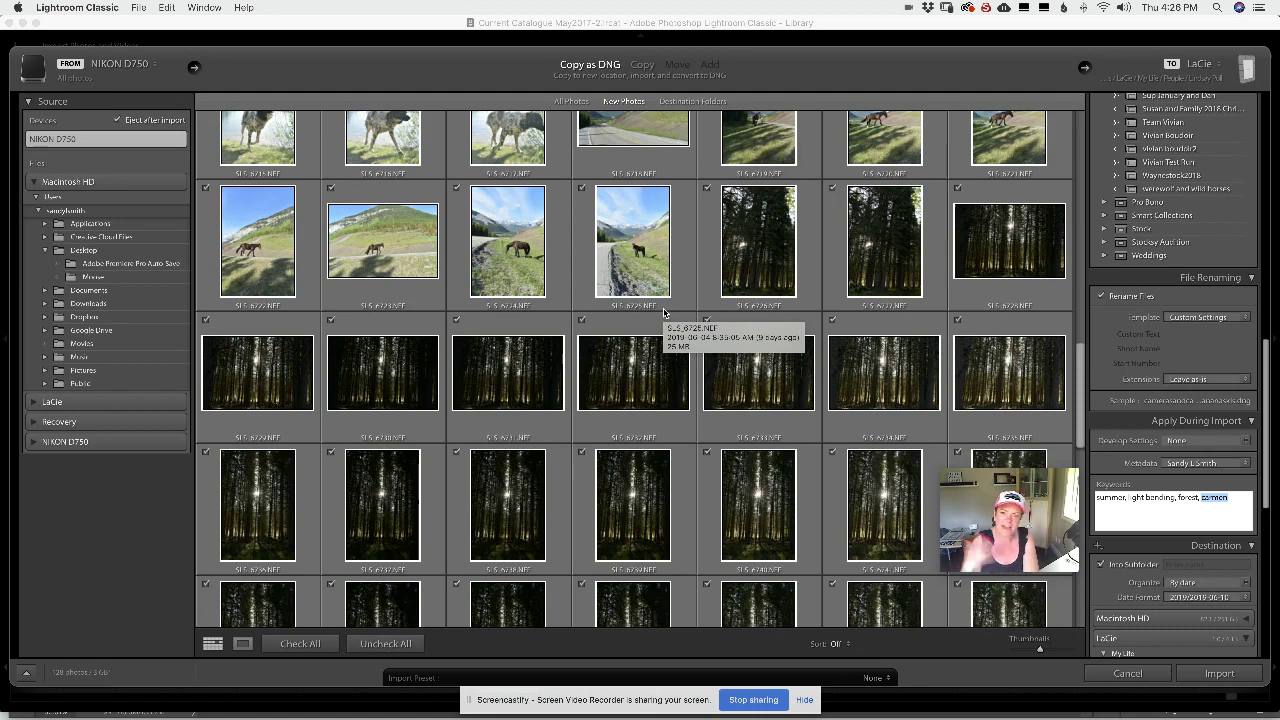
- Add the pond location keyword 'forgetmanotpond' after forest
scroll(663, 312, "down", 3)
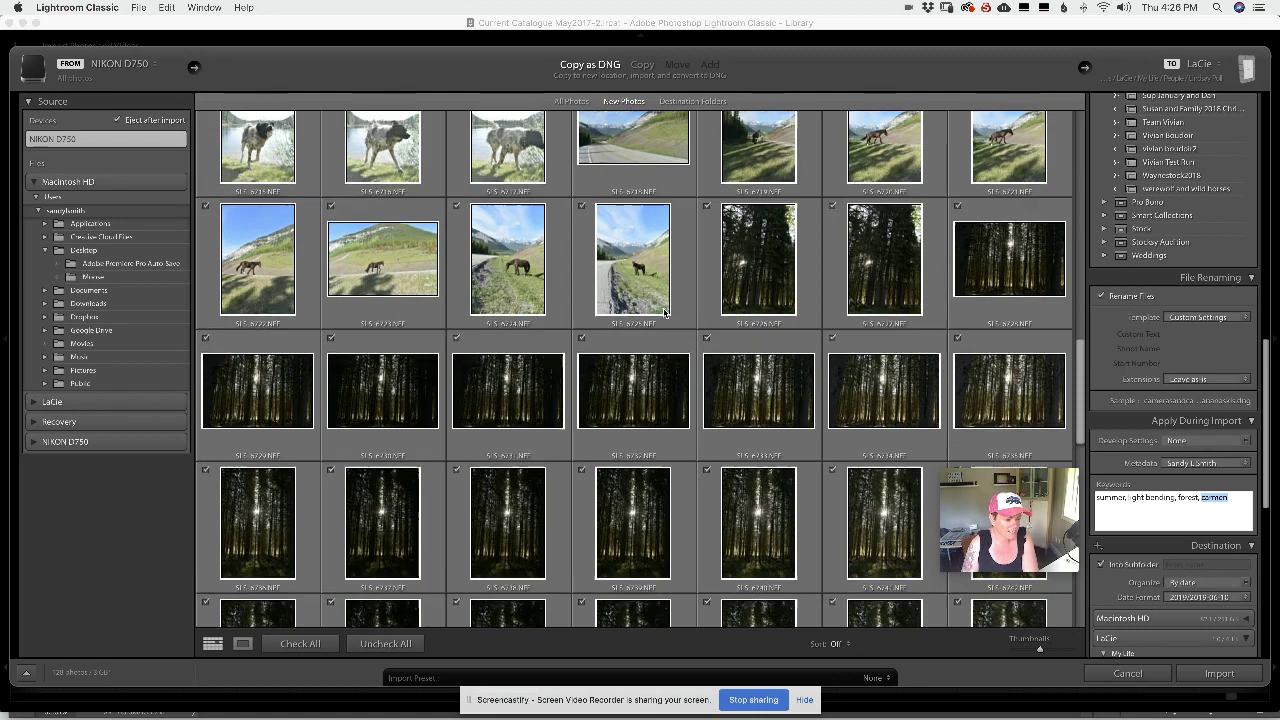
scroll(663, 312, "down", 10)
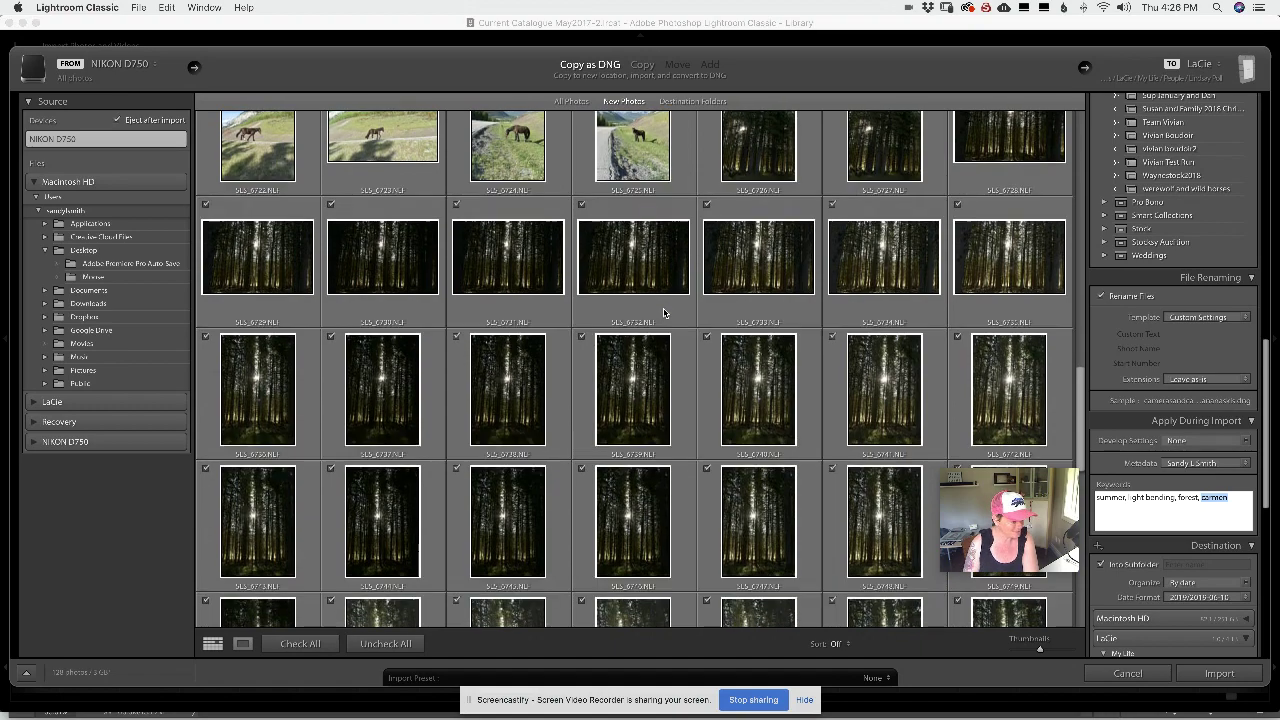
scroll(663, 312, "down", 3)
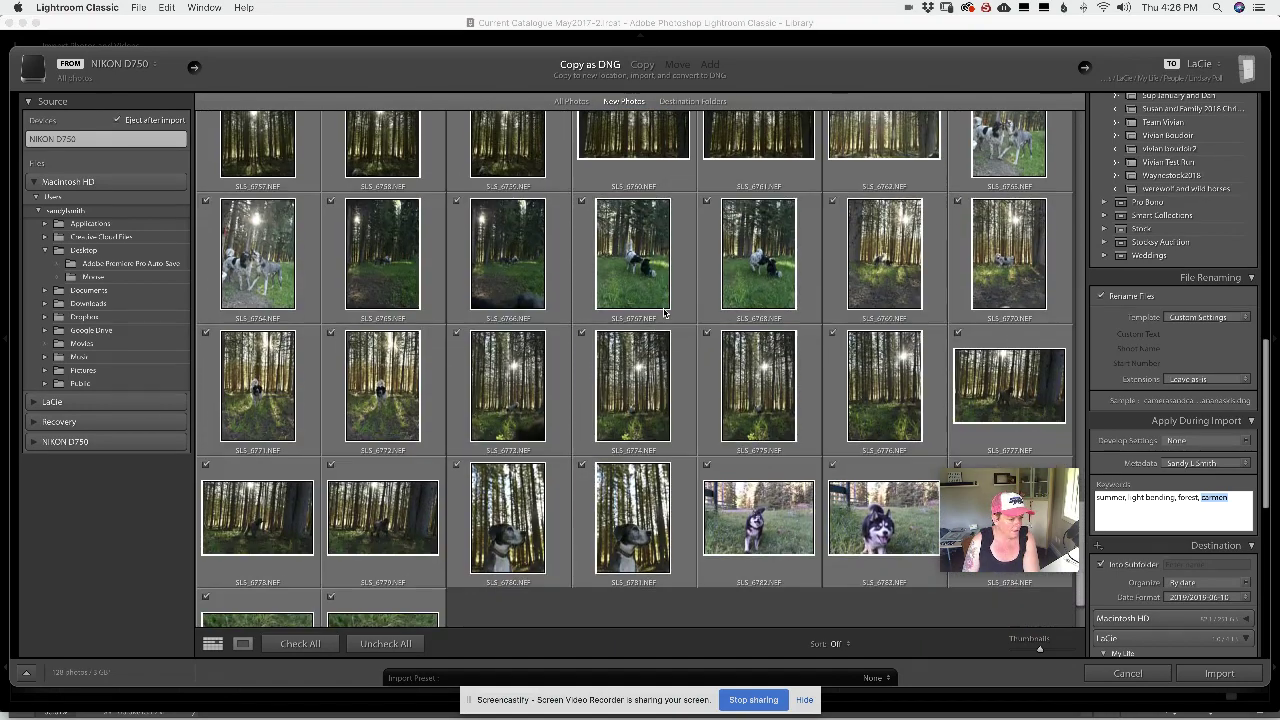
scroll(663, 312, "up", 20)
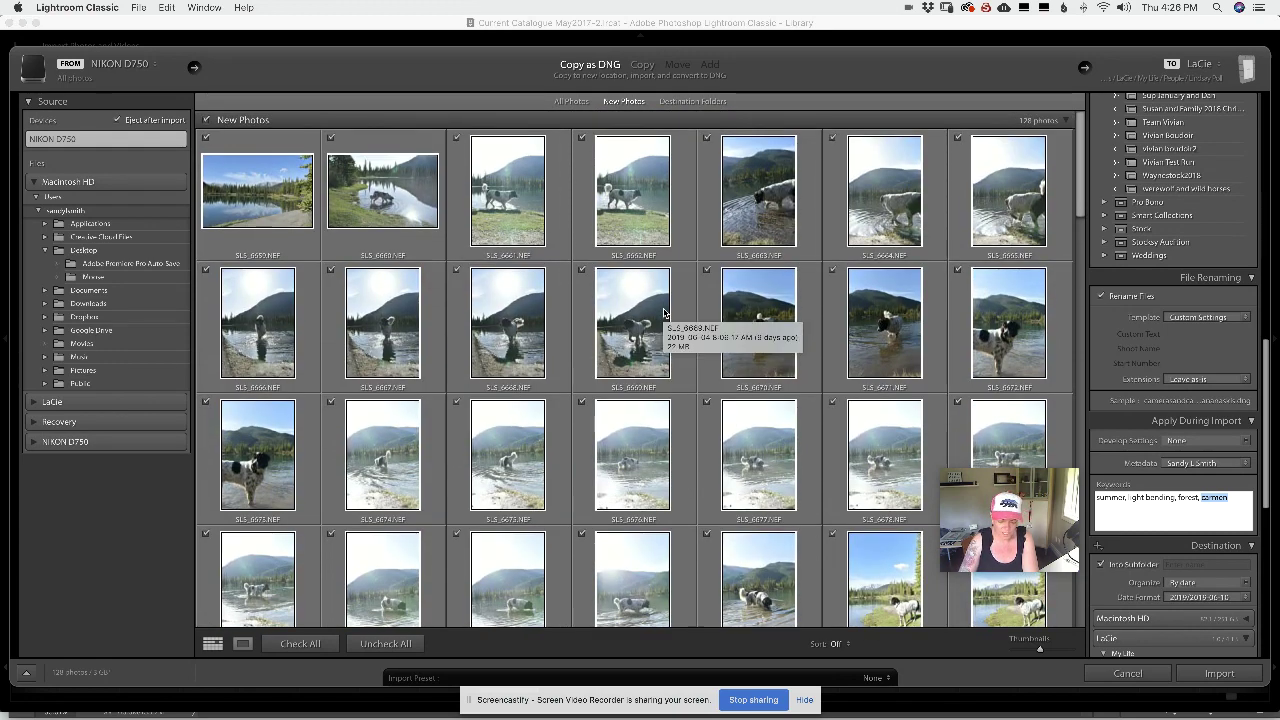
type("forget")
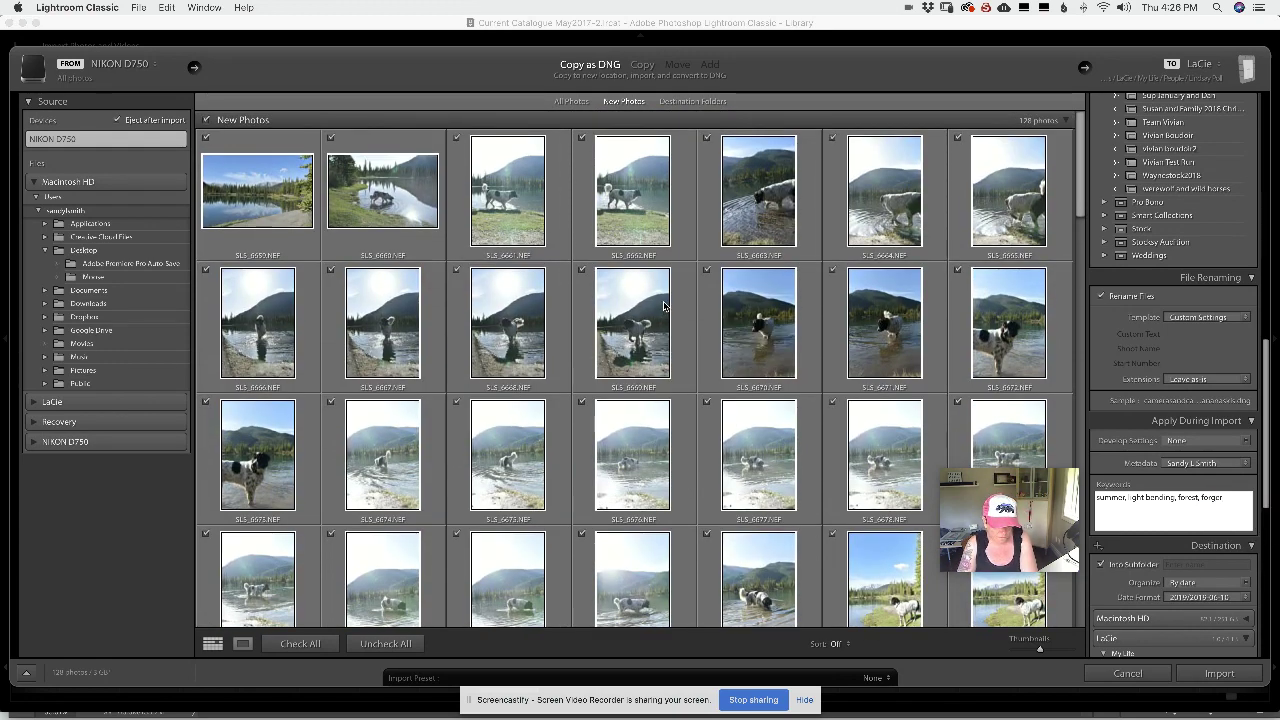
type("man")
type("o")
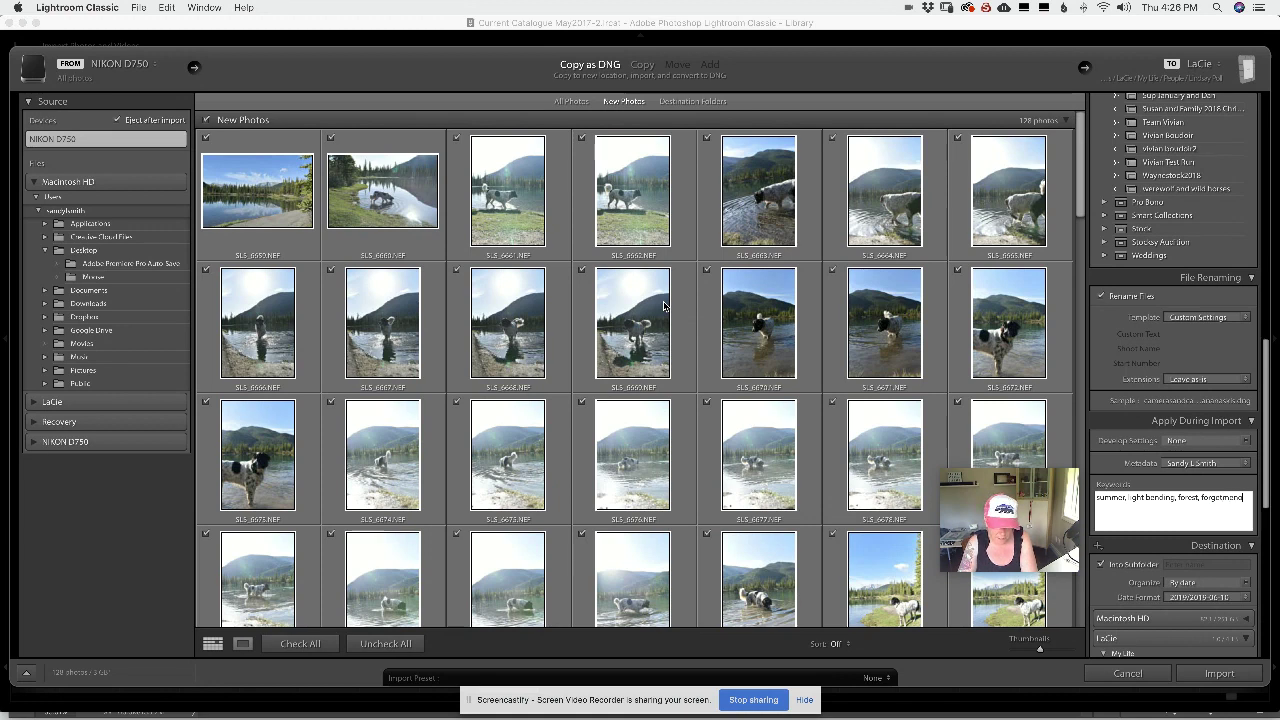
type("tpond")
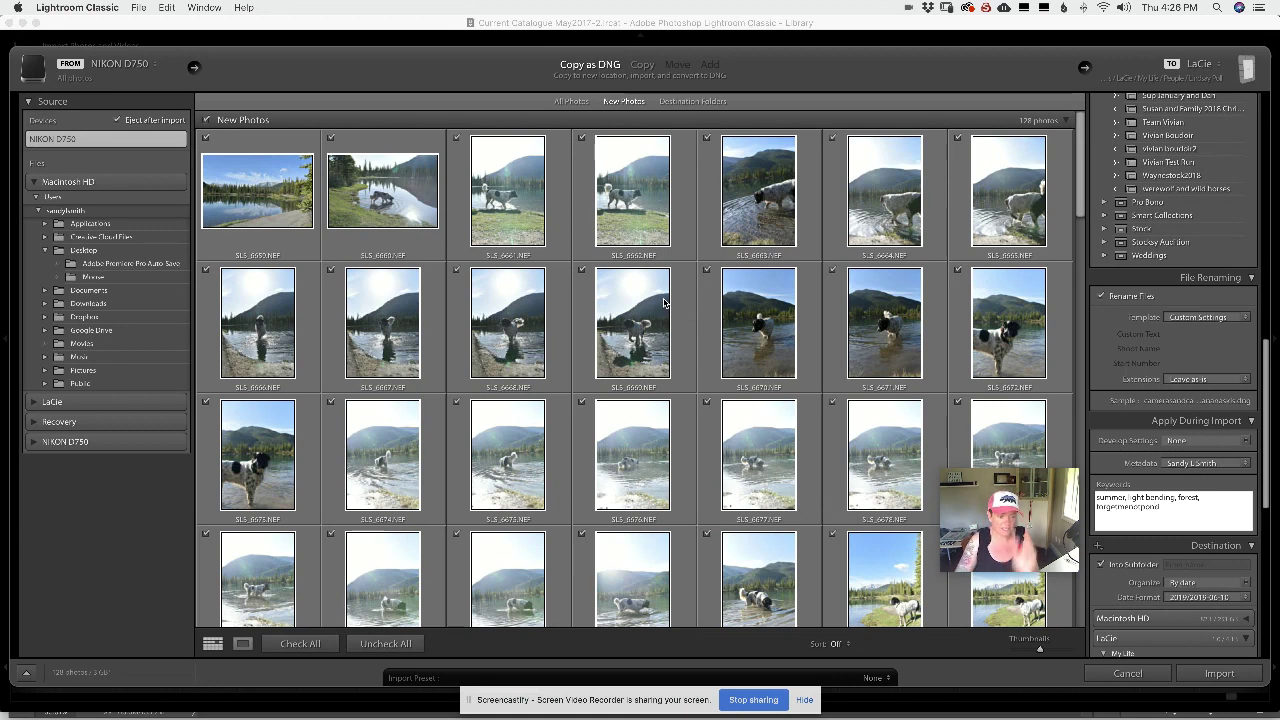
- Check the LaCie destination and import the checked photos as DNG copies
scroll(1088, 478, "up", 2)
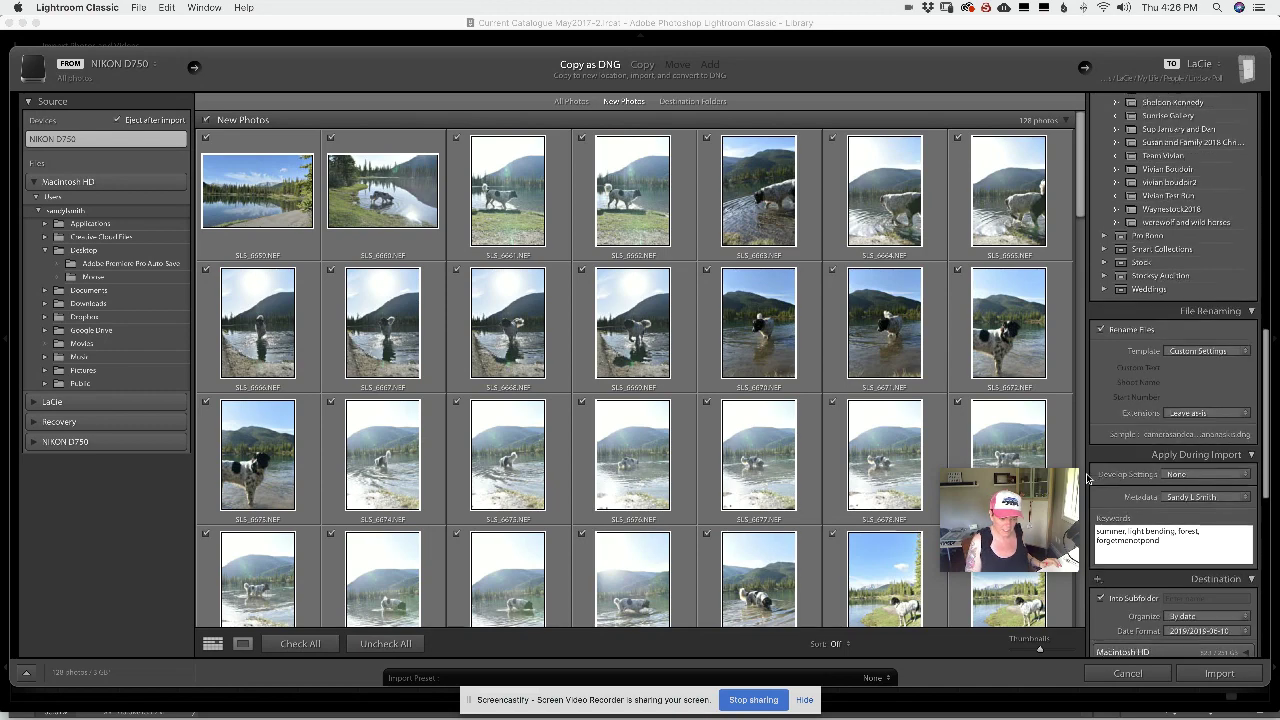
scroll(1222, 542, "down", 10)
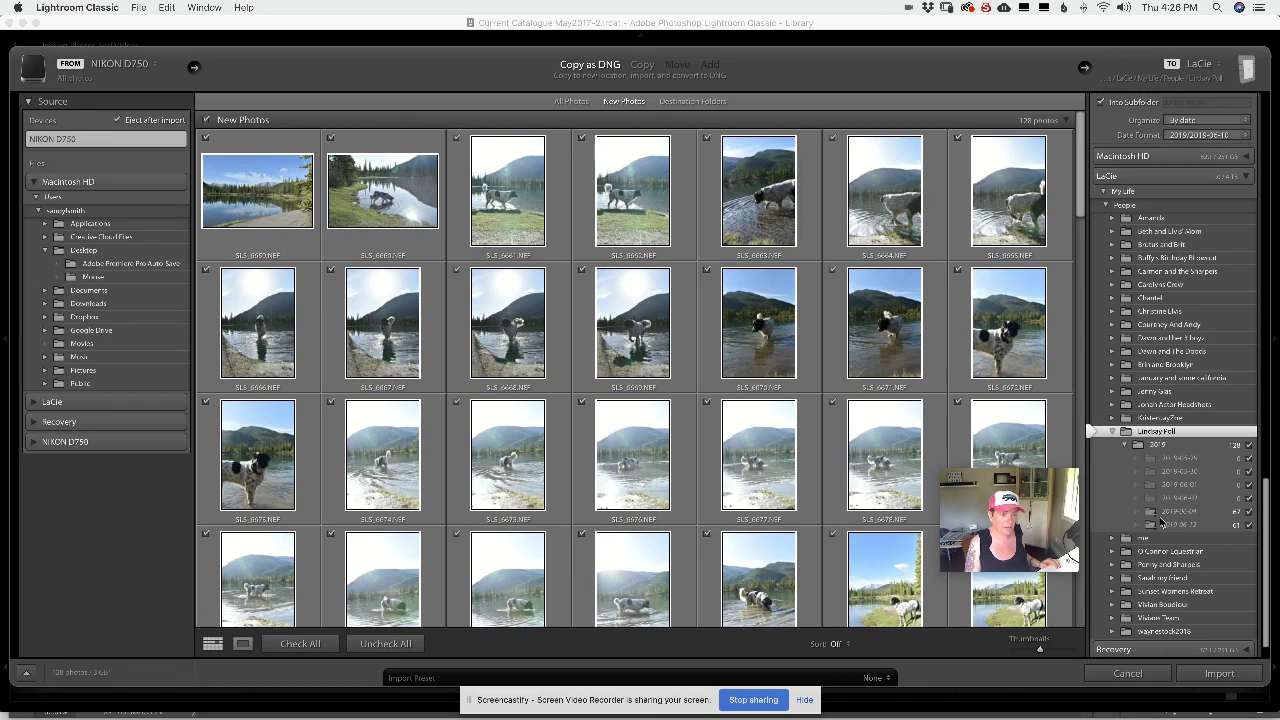
scroll(1200, 600, "up", 2)
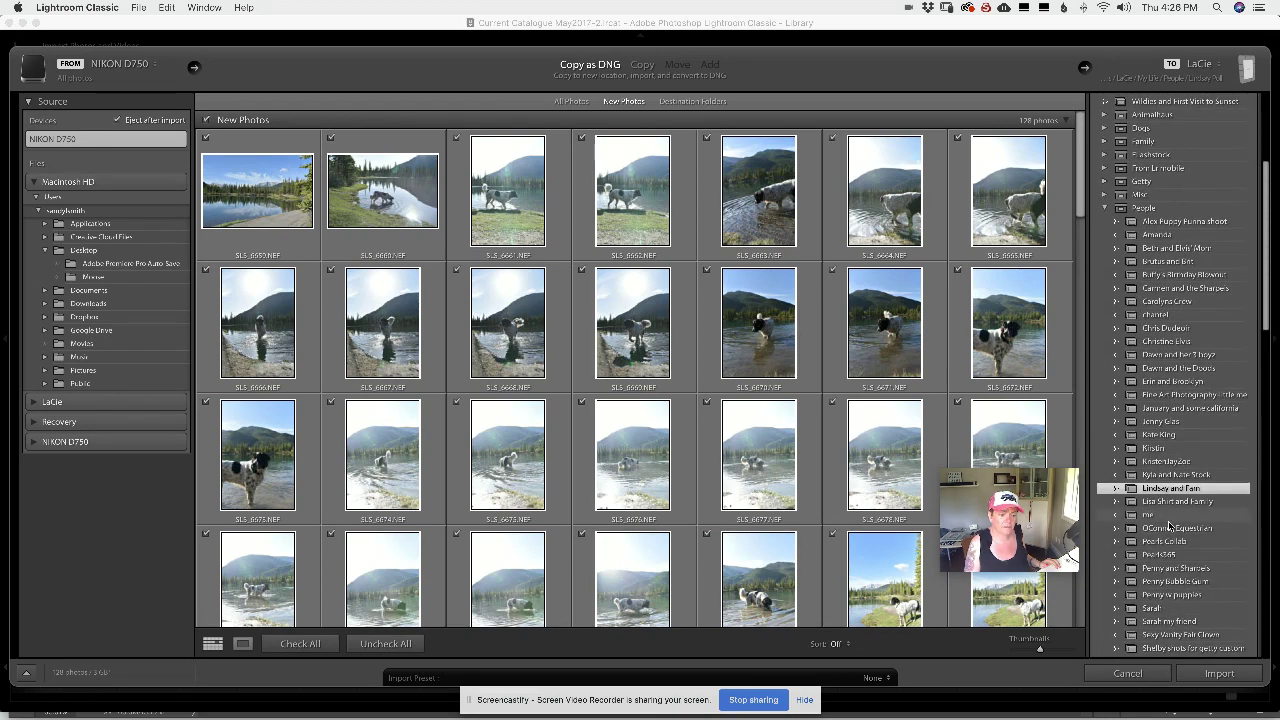
left_click(1236, 675)
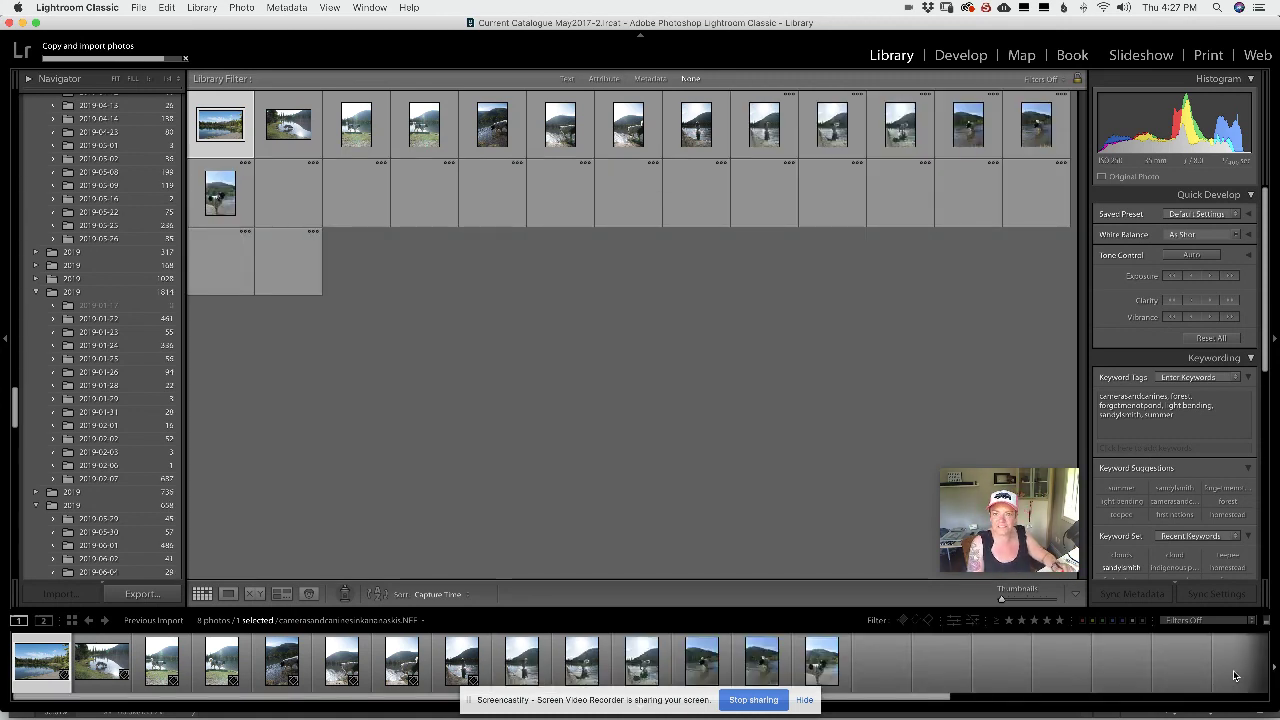
mouse_move(283, 705)
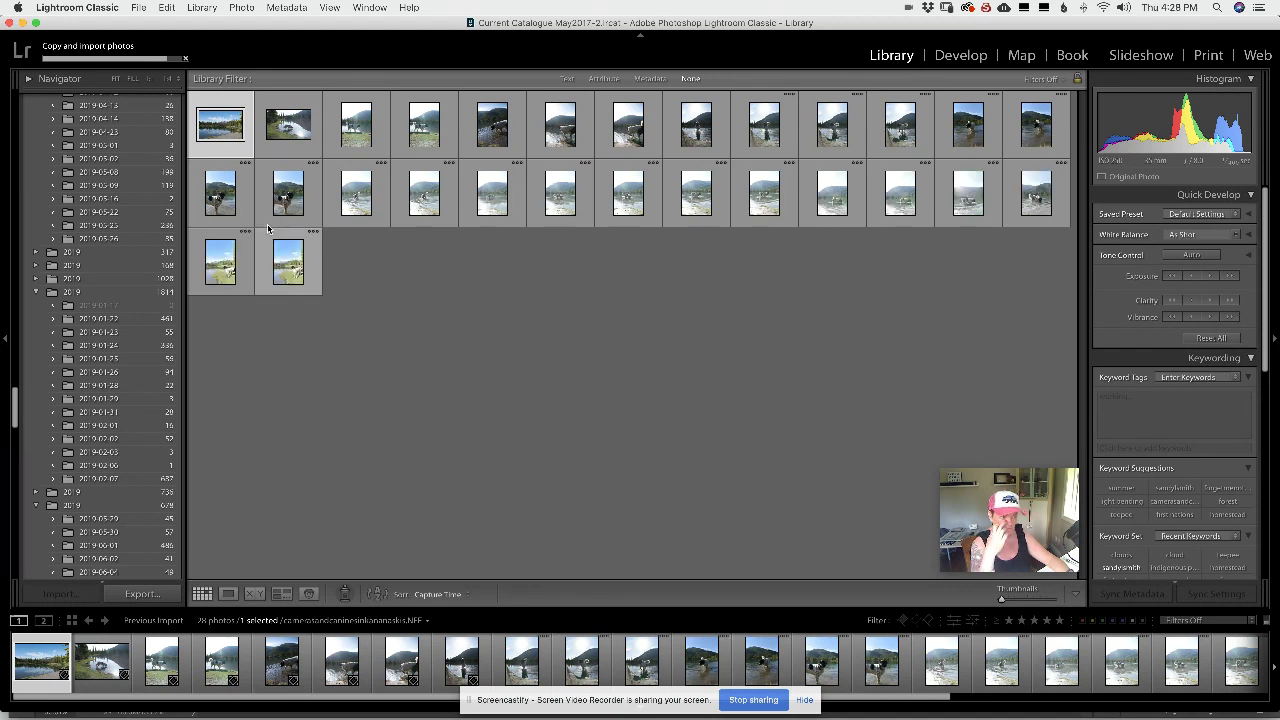
- View the third dog photo in Loupe and step forward through the next three photos
double_click(357, 140)
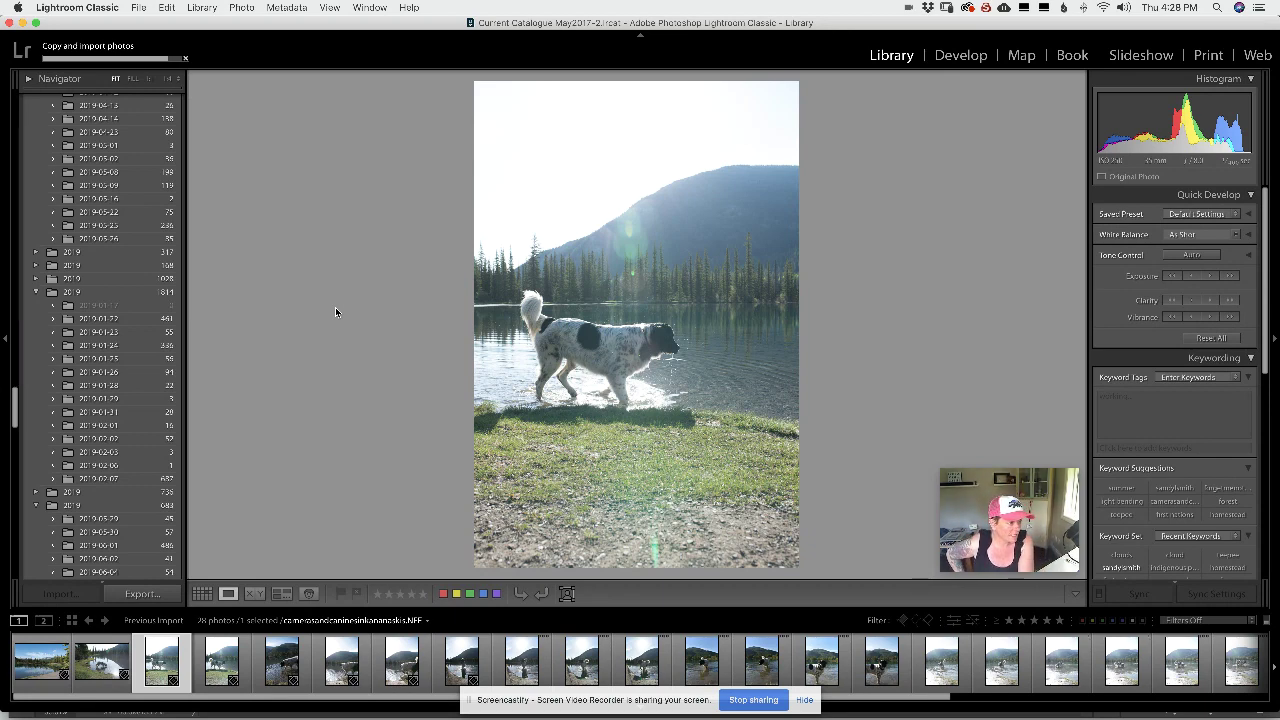
key("Right")
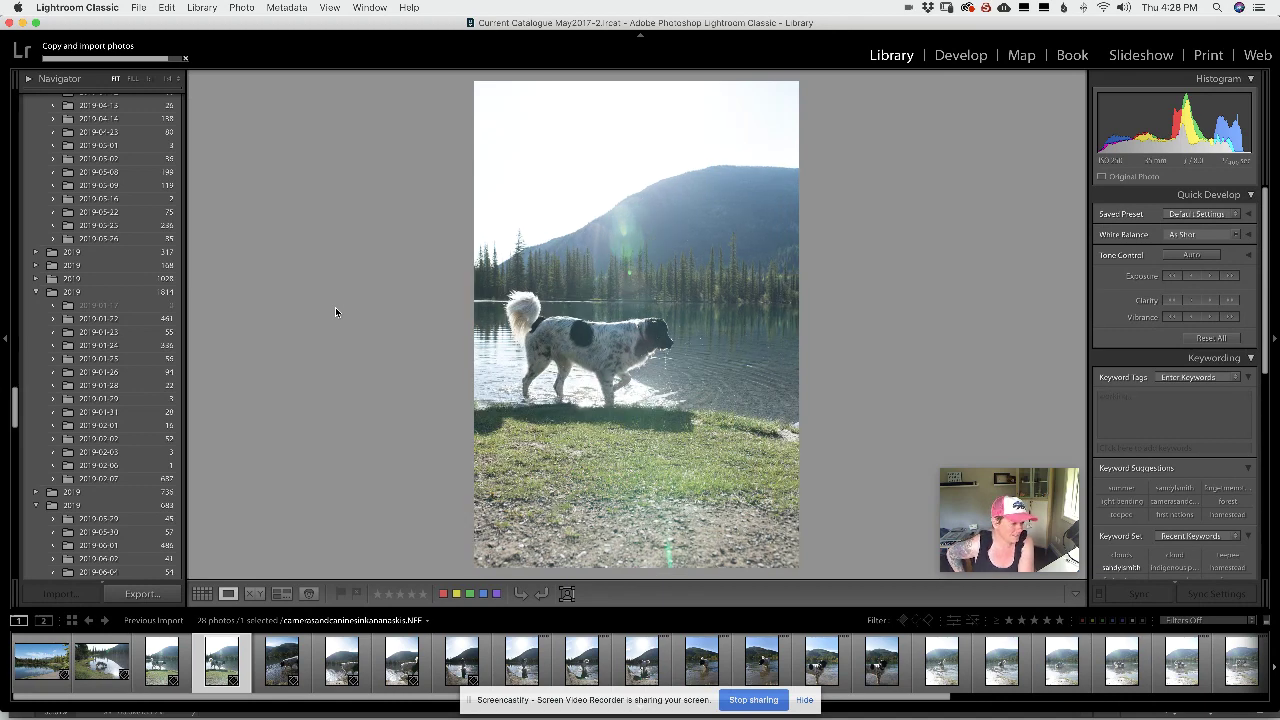
key("Right")
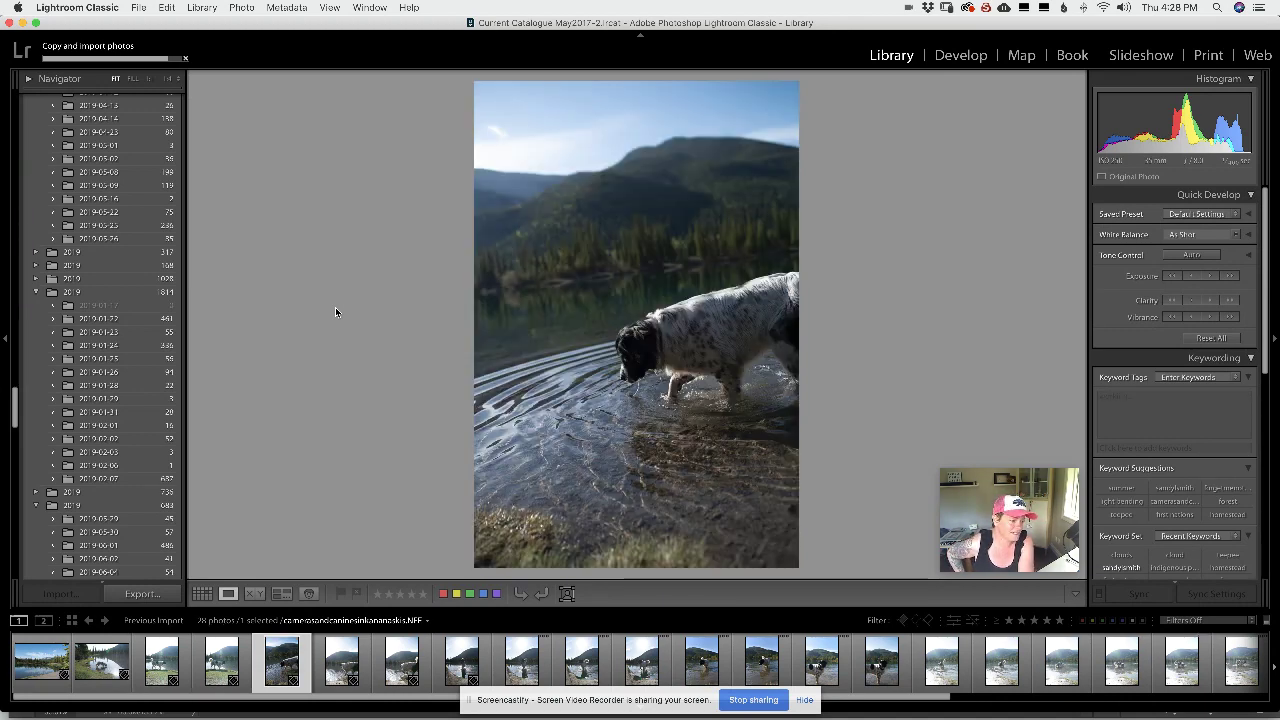
key("Right")
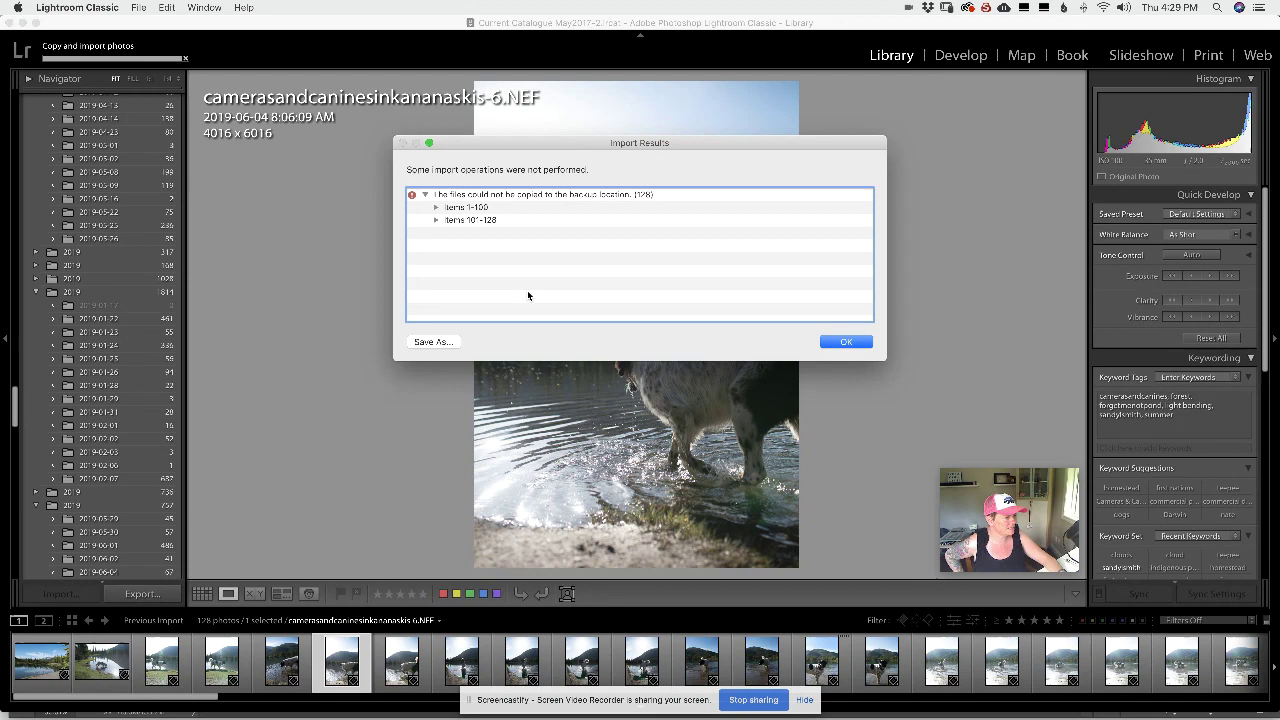
- Dismiss the Import Results report and advance to camerasandcaninesinkananaskis-8.DNG
left_click(830, 343)
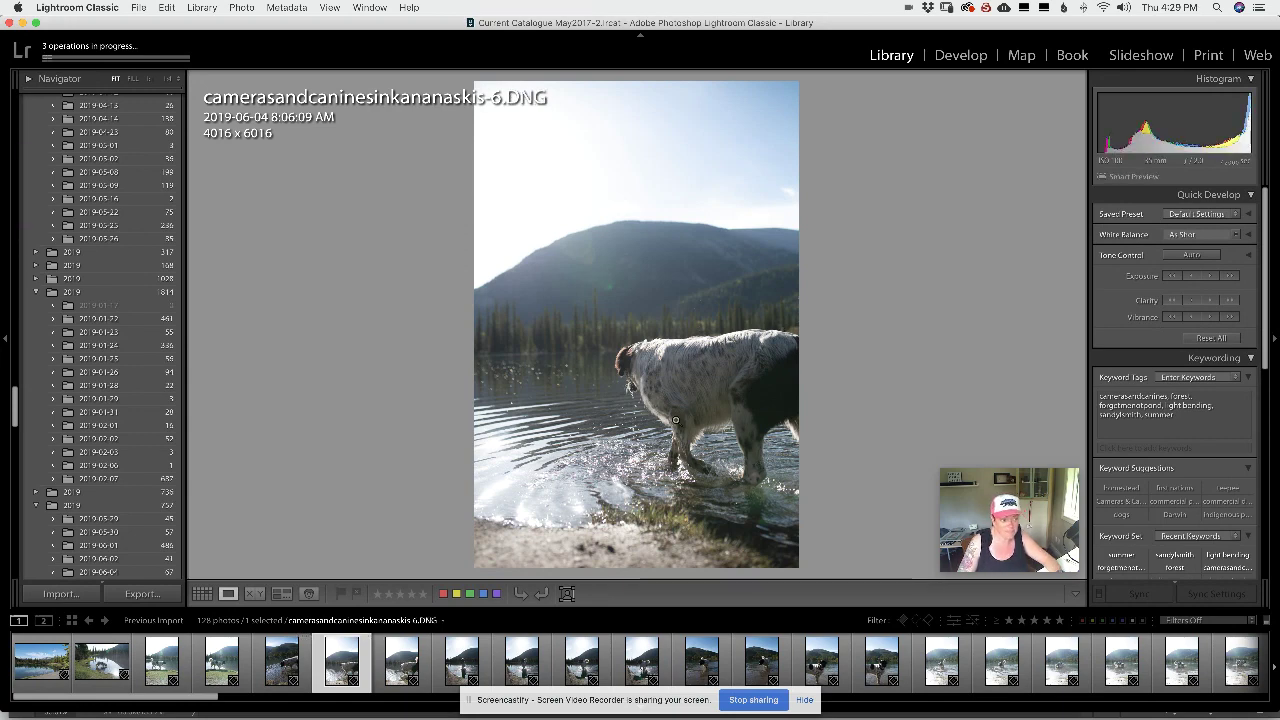
key("Right")
key("Right")
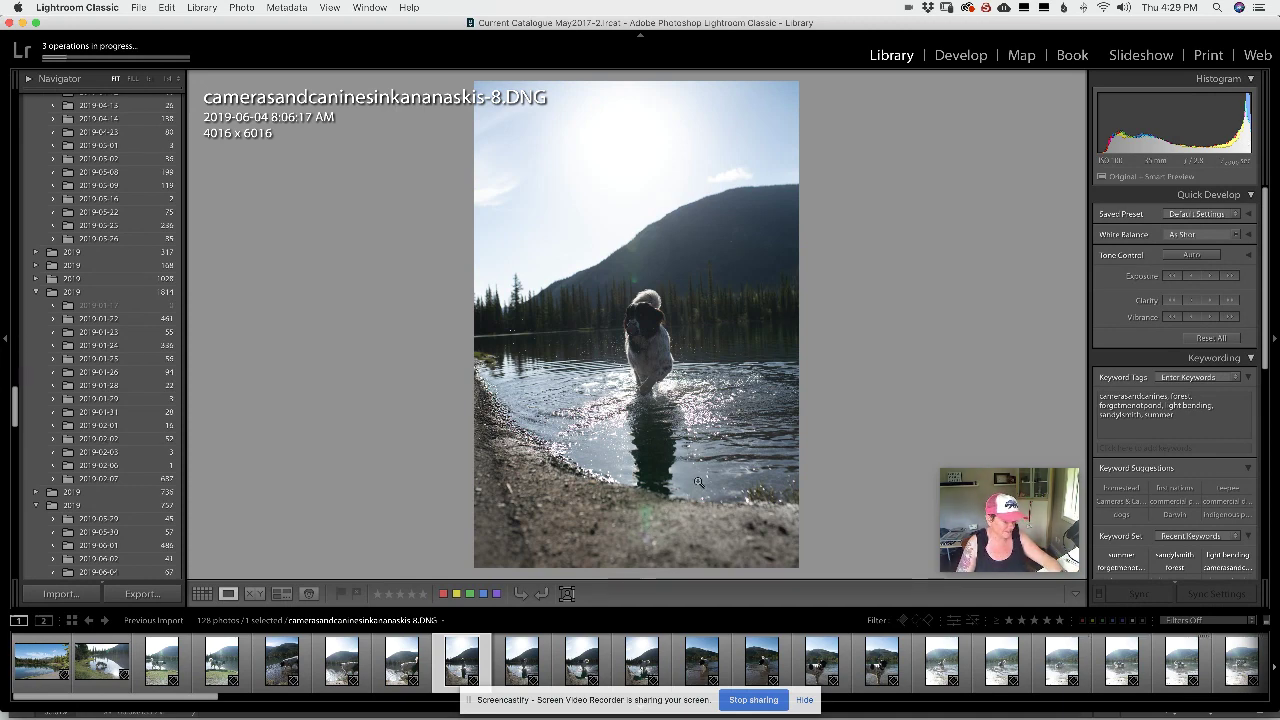
- Flag the backlit dog-wading photos as picks while advancing through the DNGs to photo -17
left_click(340, 593)
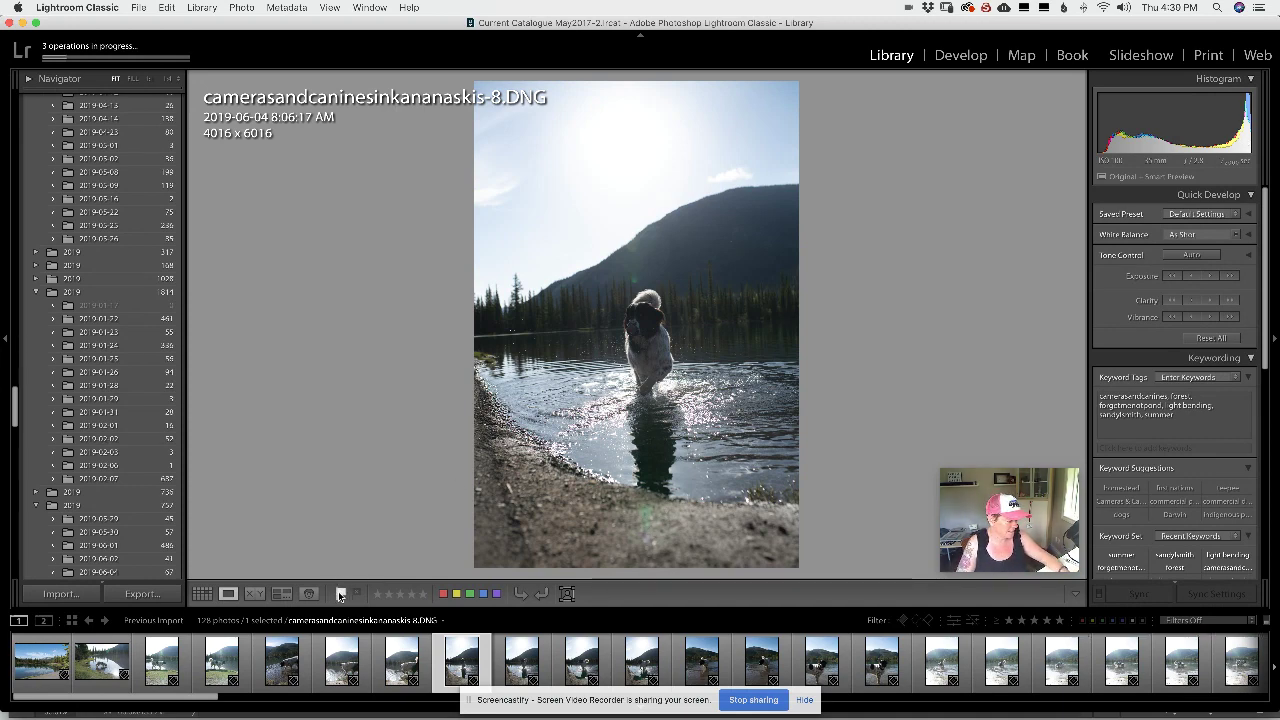
key("Right")
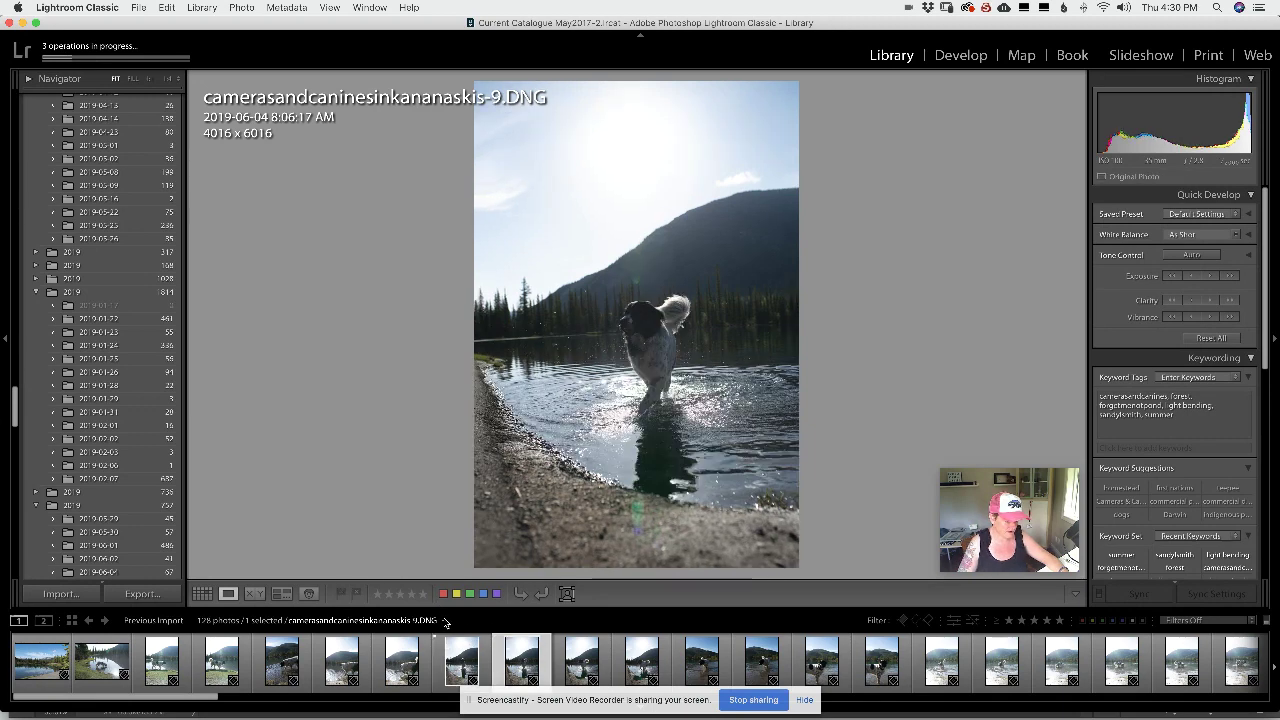
left_click(341, 593)
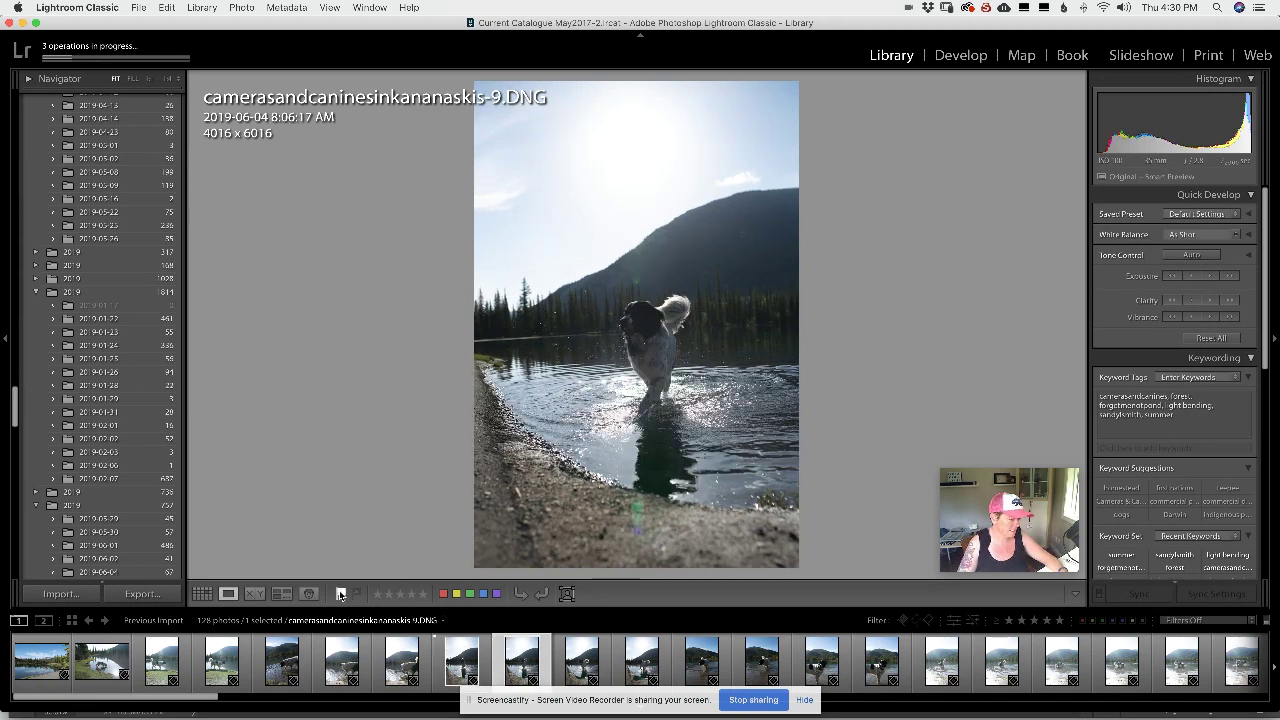
key("Right")
key("Right")
key("Right")
key("Right")
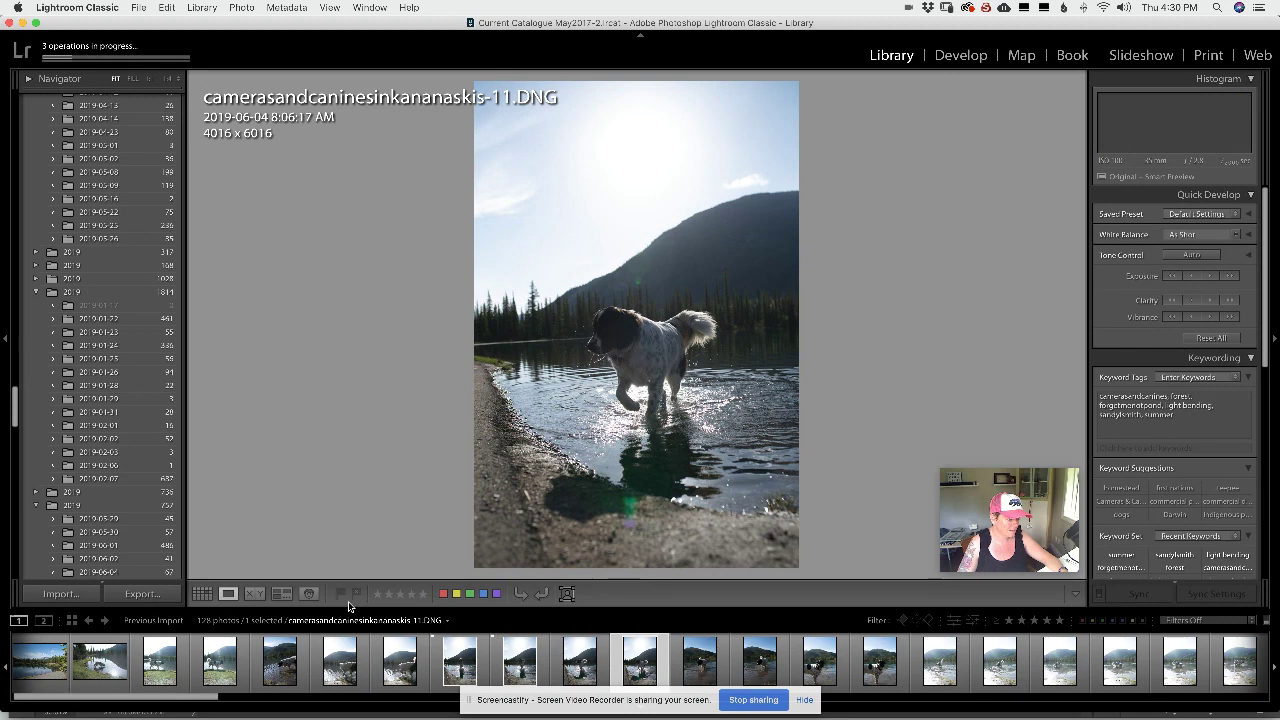
key("Right")
key("Right")
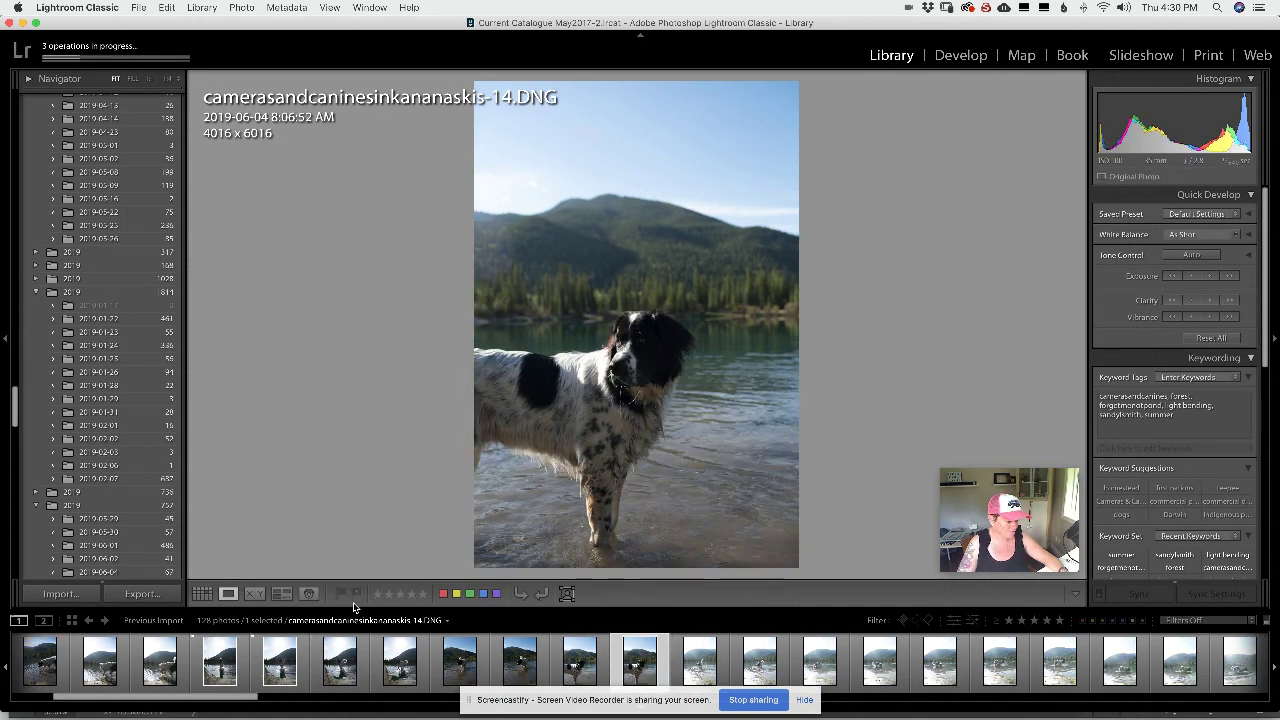
key("Right")
key("Right")
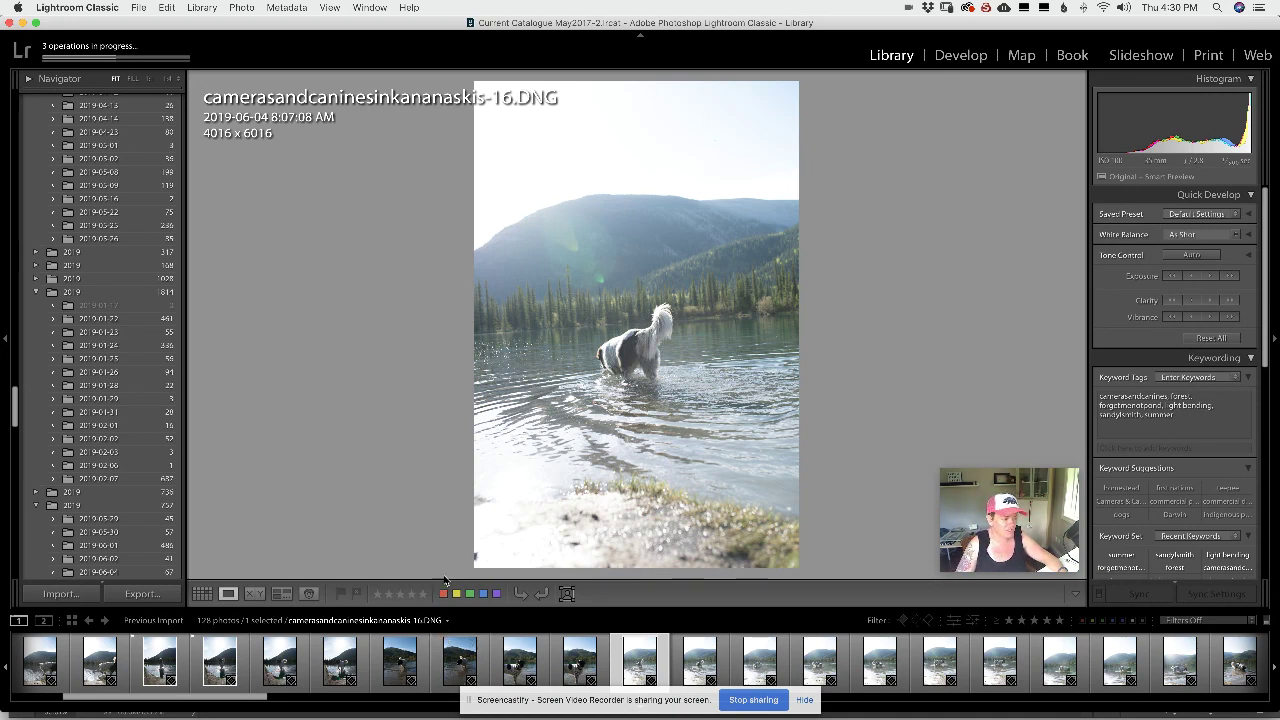
key("Right")
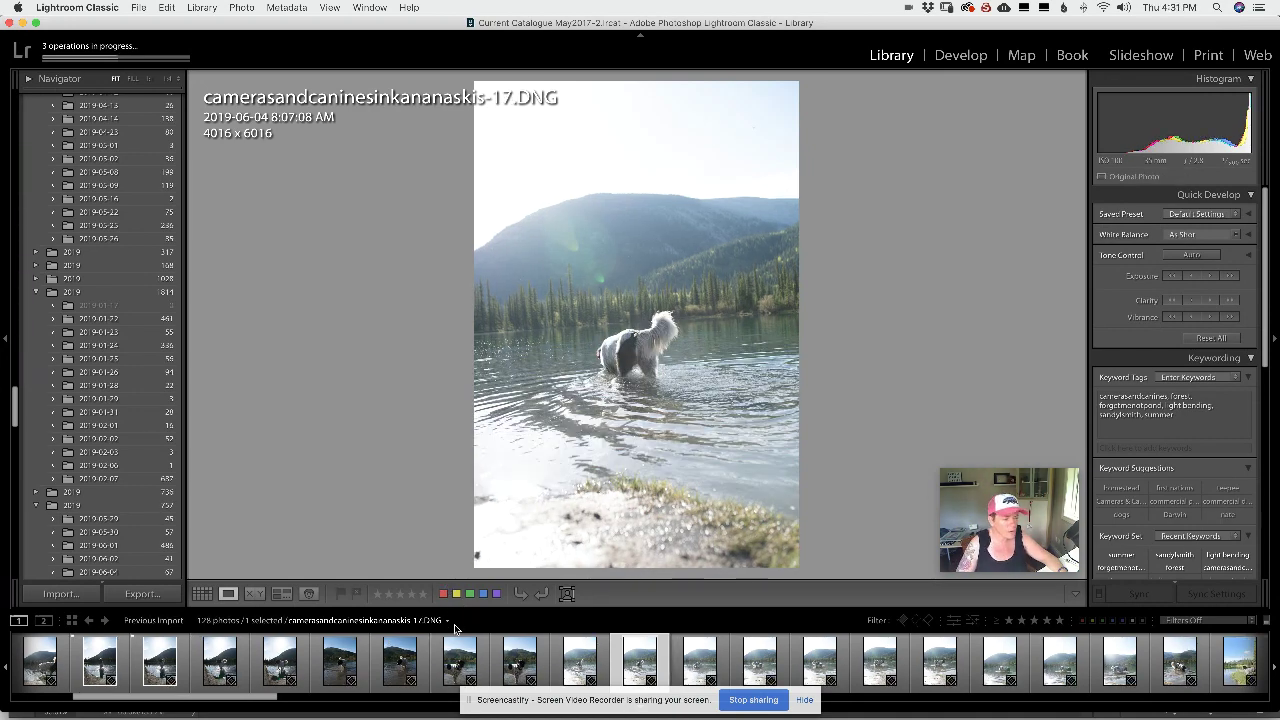
- Step through the trail and lake photos one by one in Loupe view
key("Right")
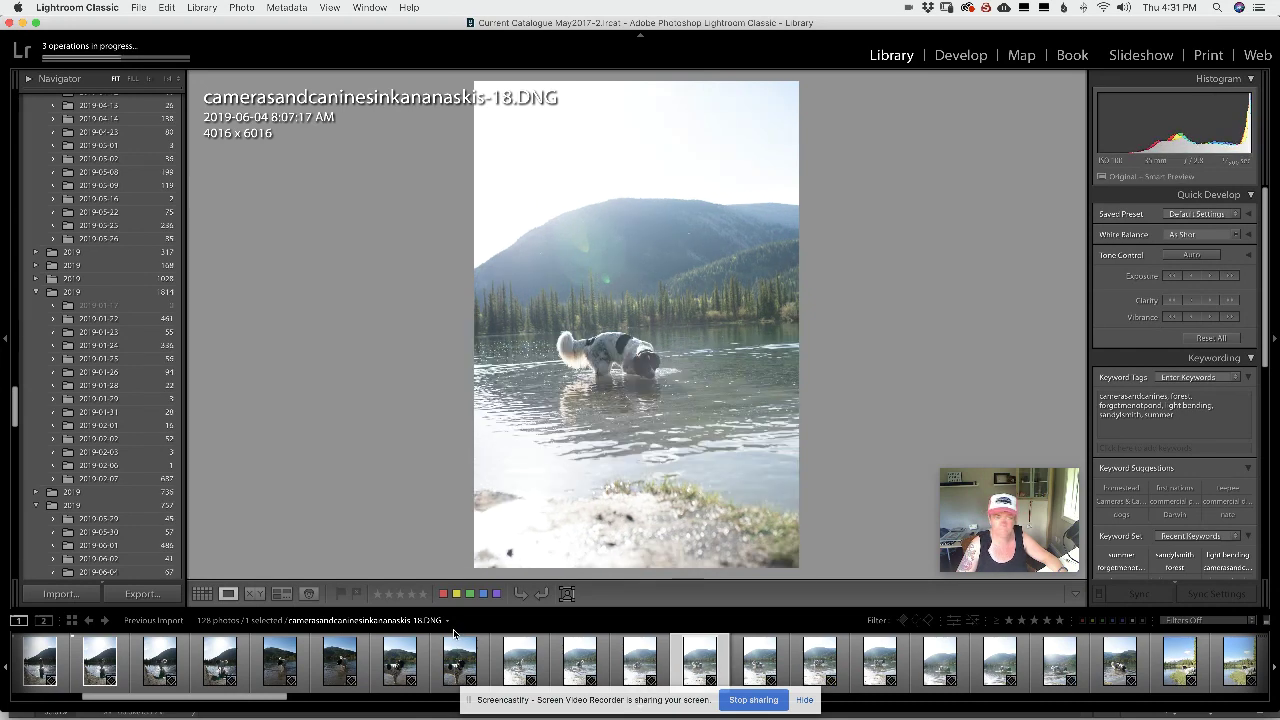
key("Right")
key("Right")
key("Right")
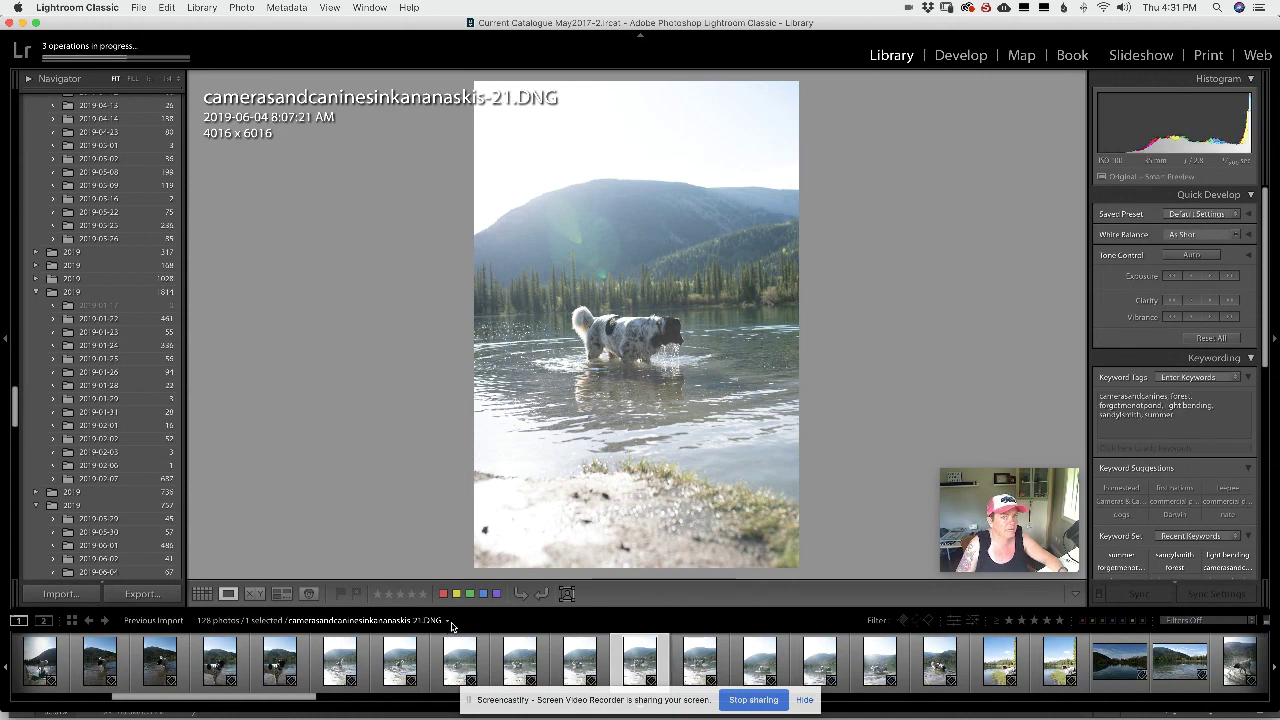
key("Right")
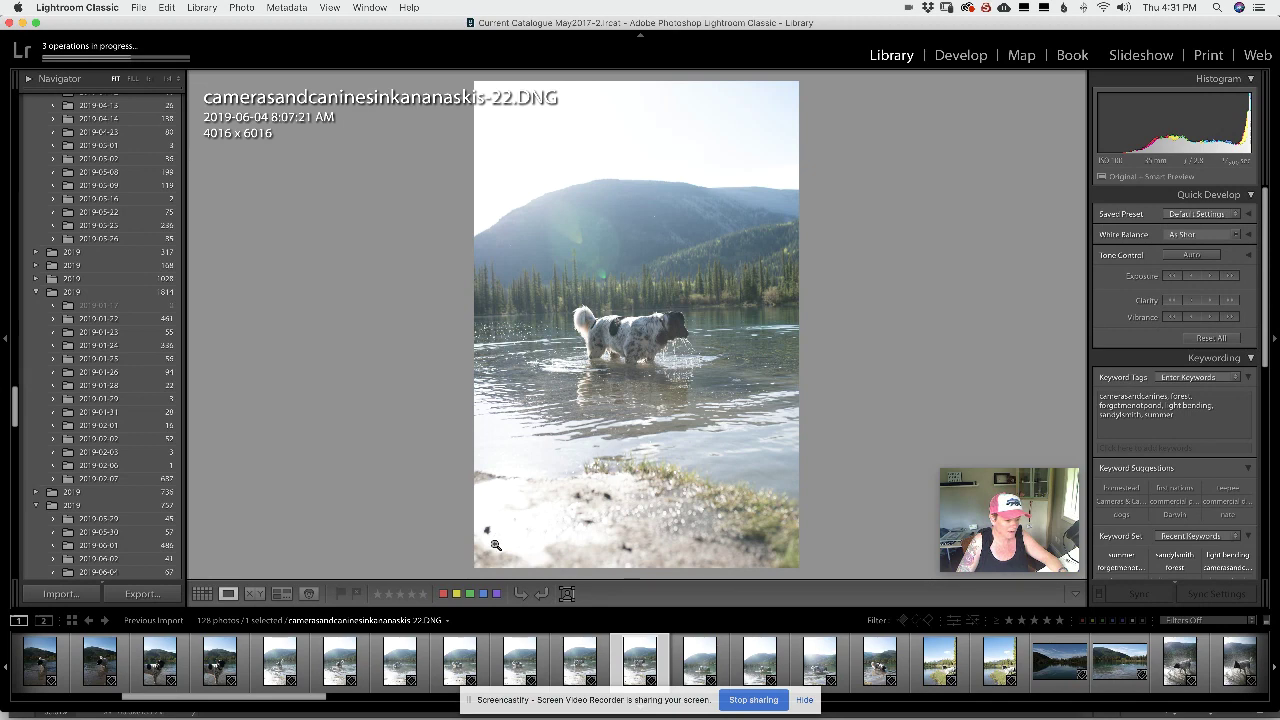
key("Right")
key("Right")
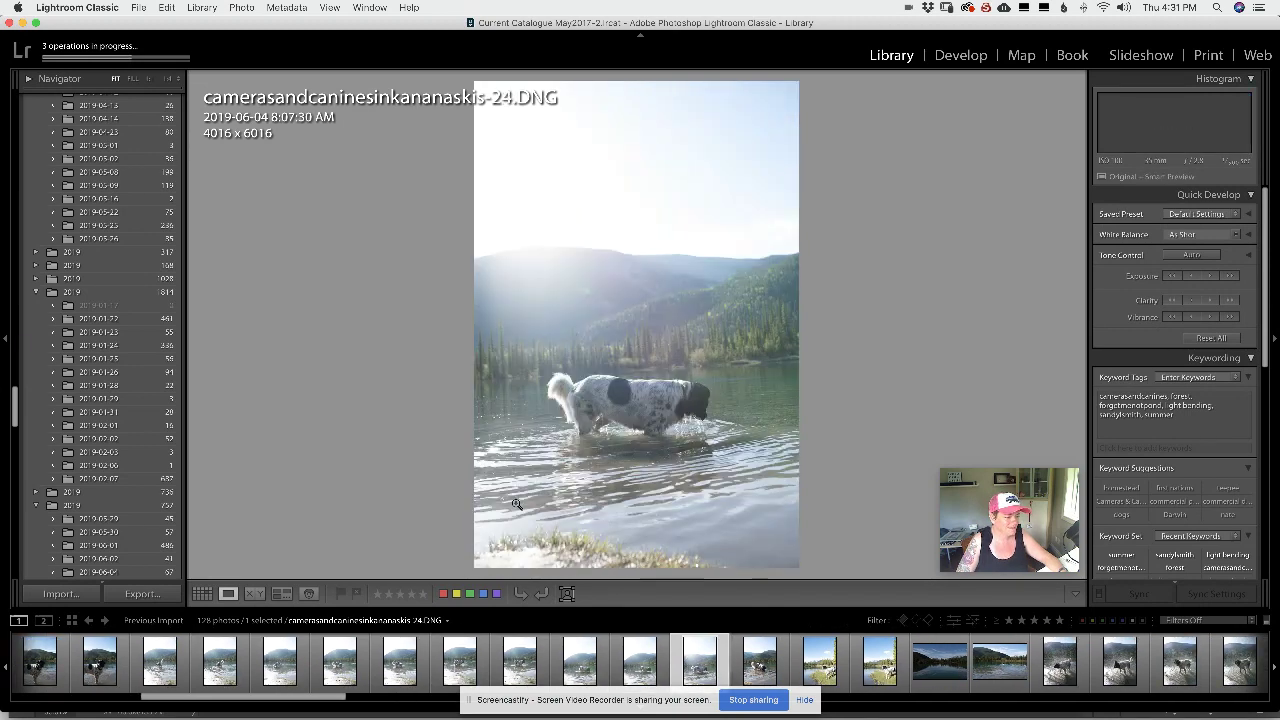
key("Right")
key("Right")
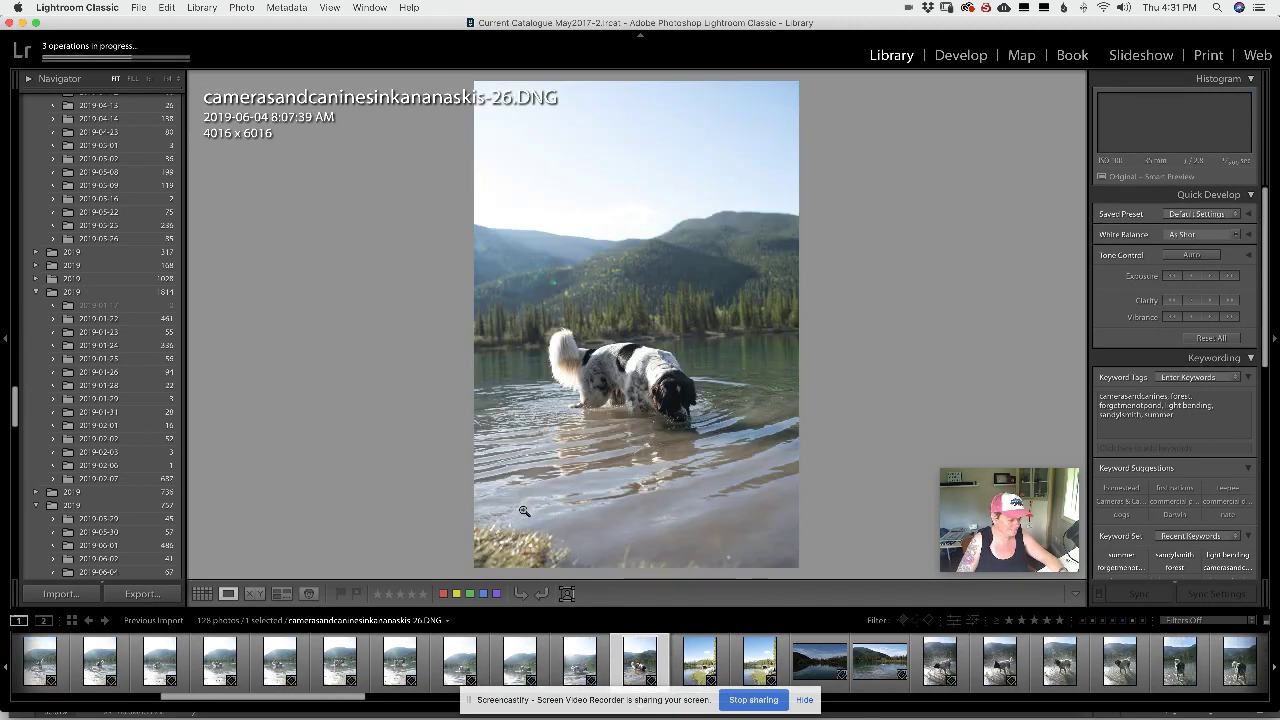
key("Right")
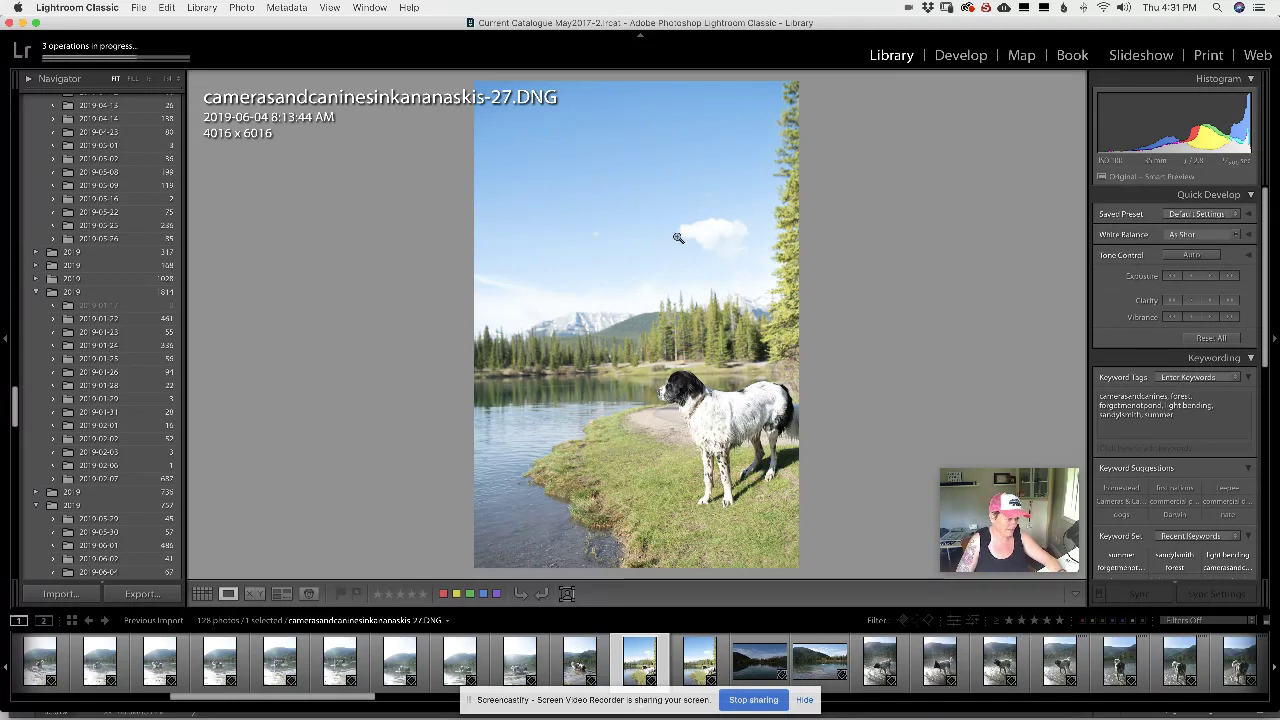
key("Right")
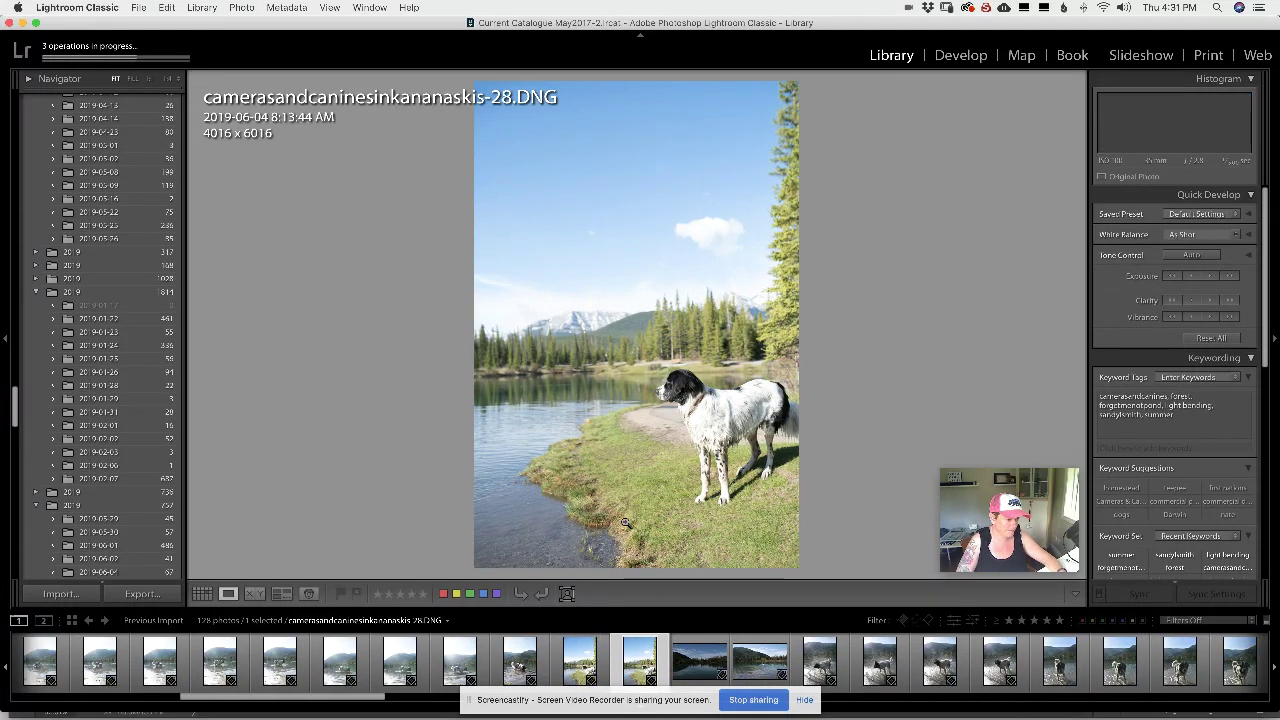
key("Right")
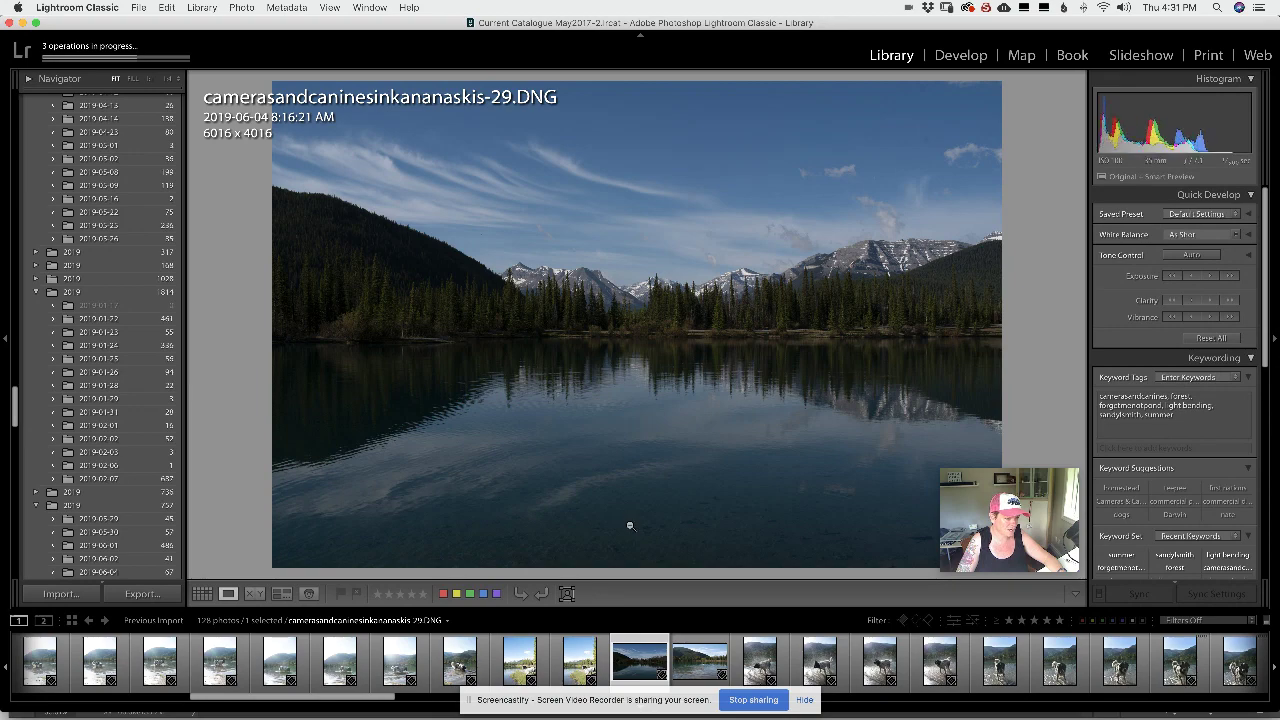
key("Right")
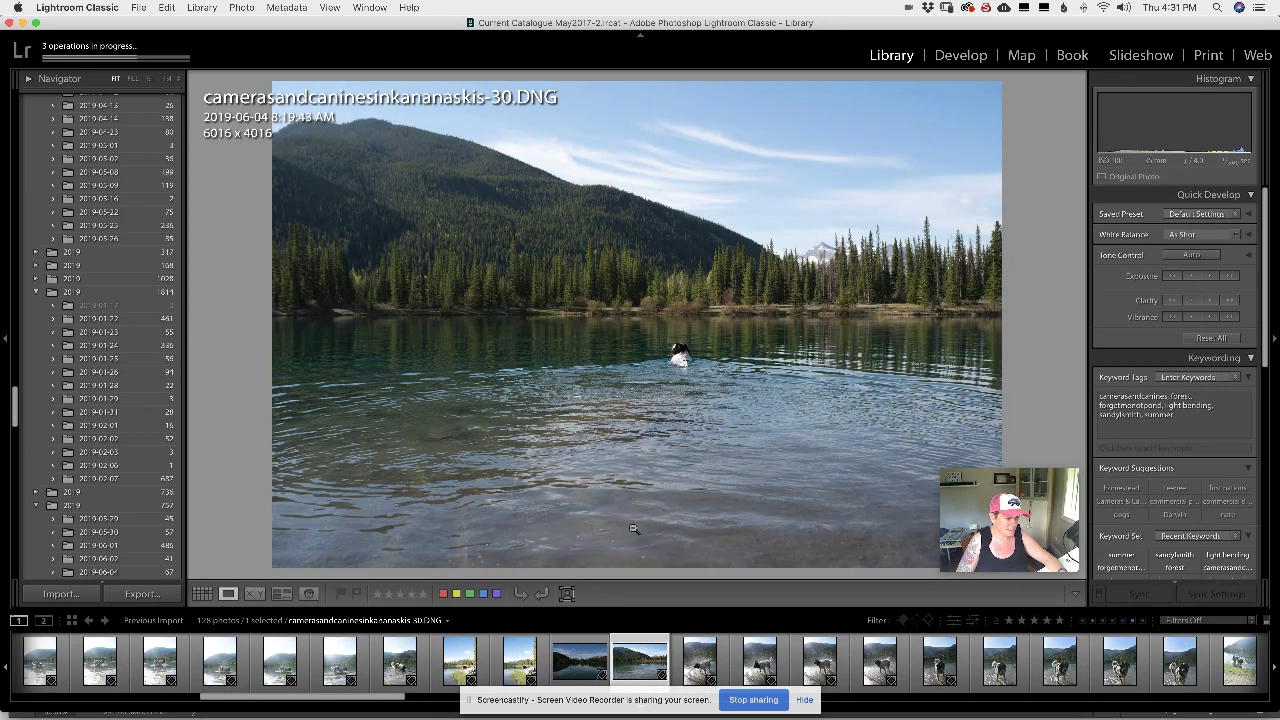
key("Right")
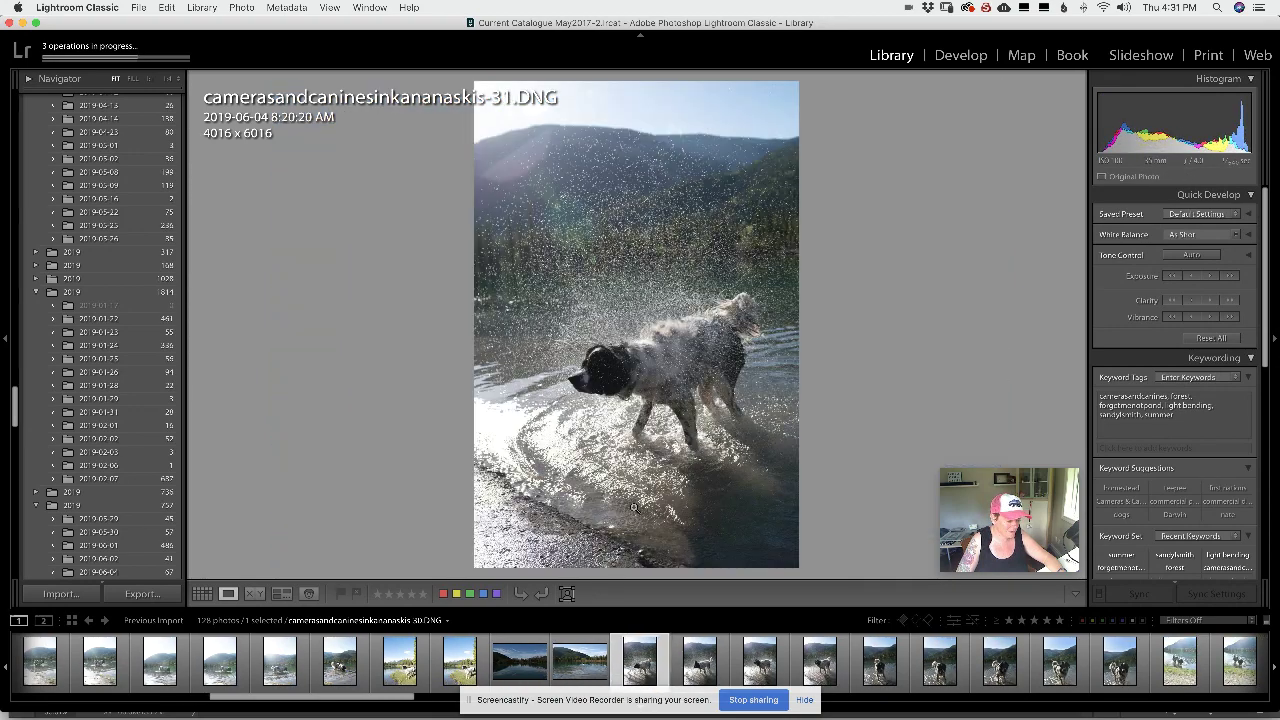
key("Right")
key("Right")
key("Right")
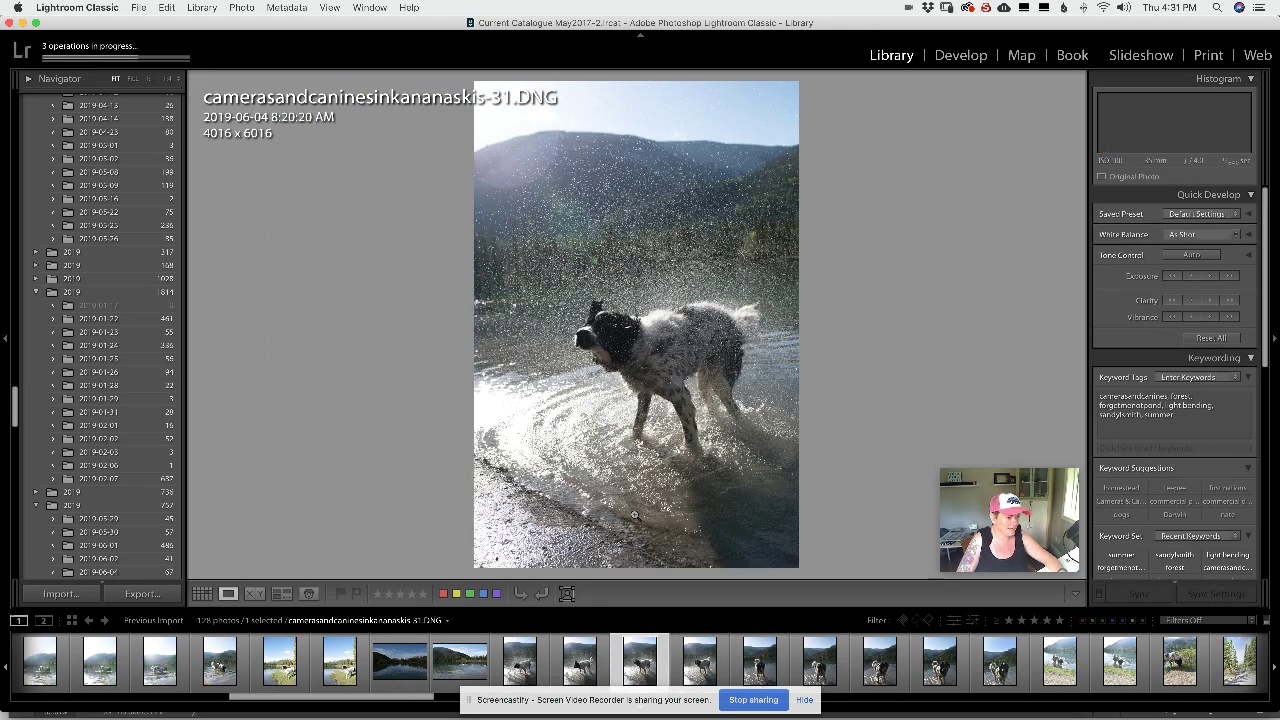
key("Right")
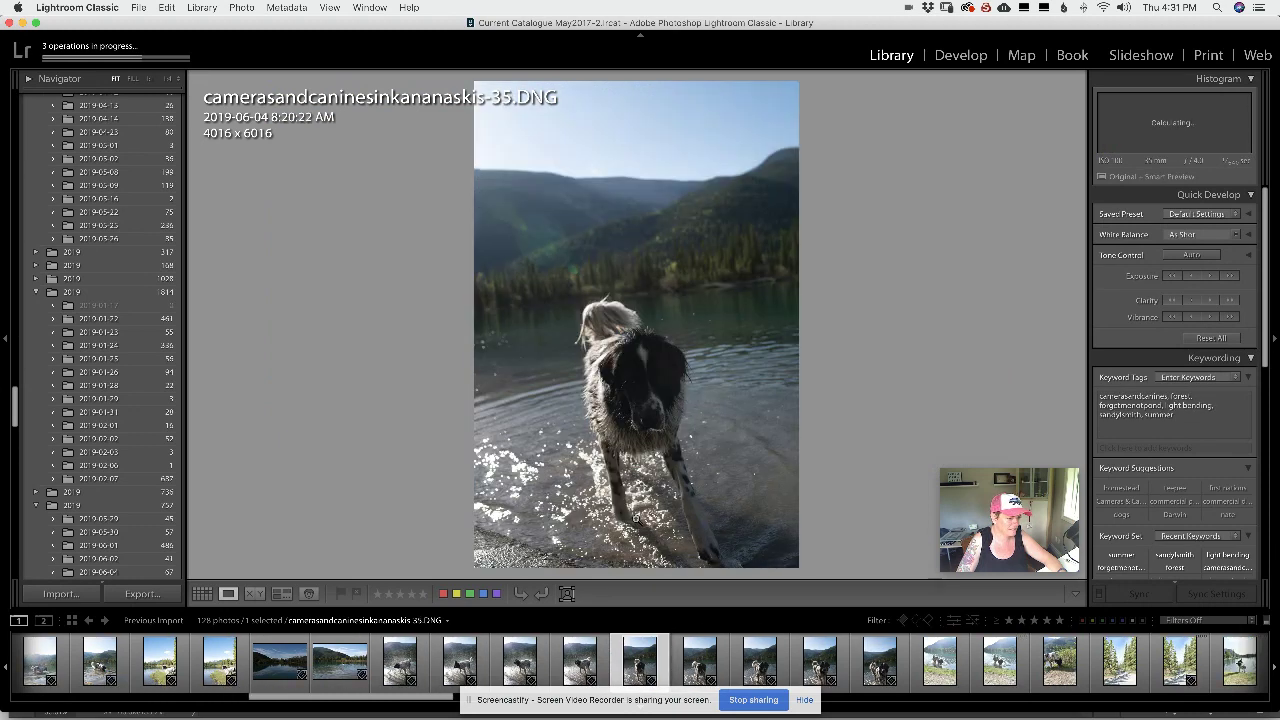
key("Right")
key("Right")
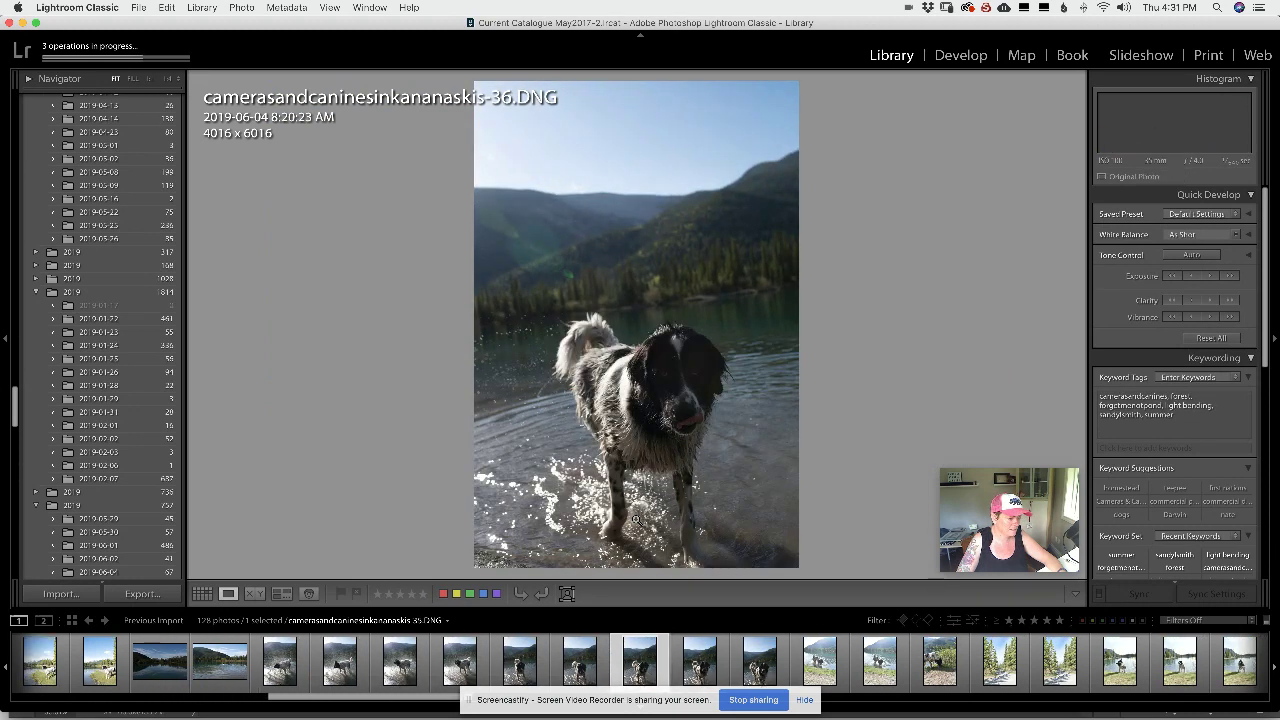
key("Right")
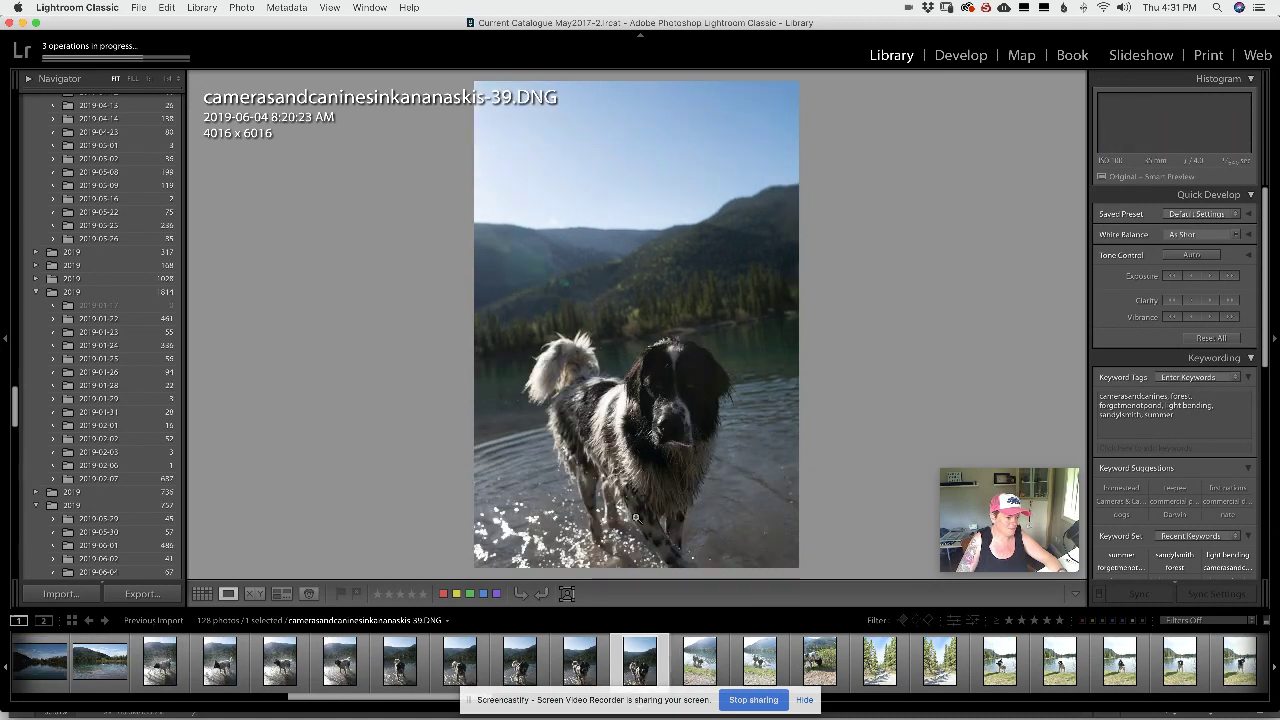
key("Right")
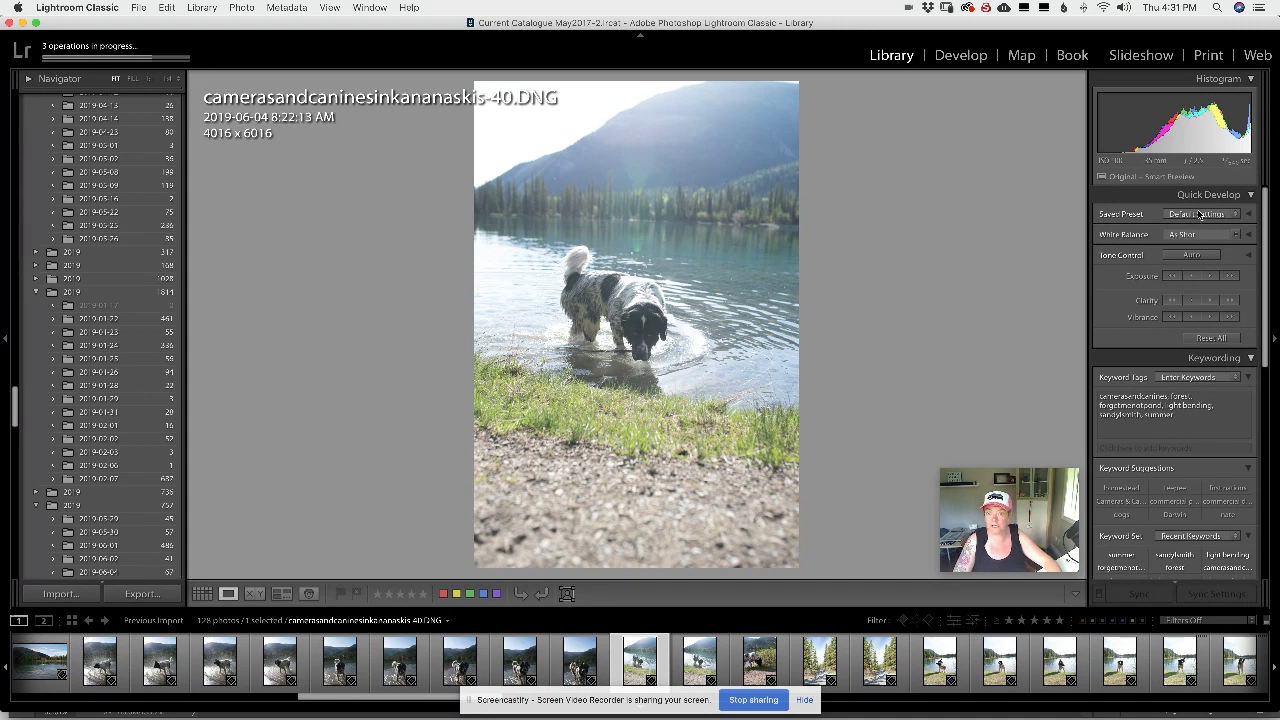
- Advance past forest path photos -42 and -44 to wet dog photo -49, then return to Grid view
key("Right")
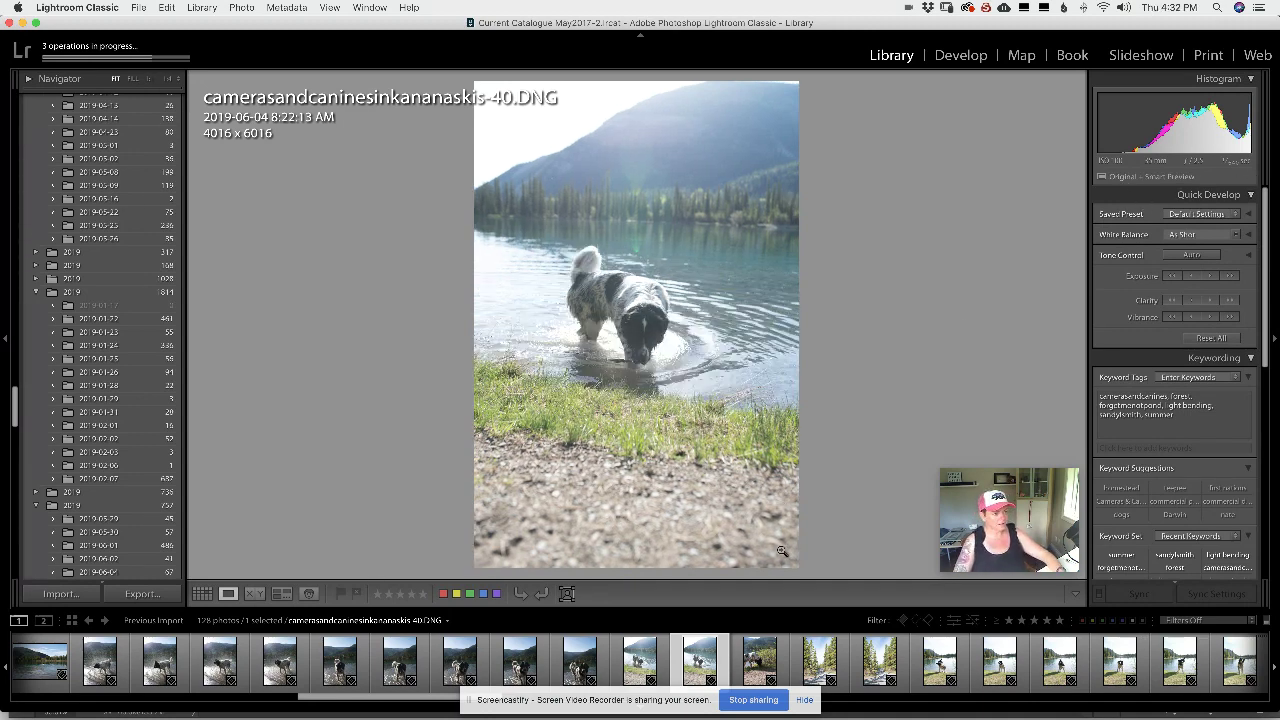
key("Right")
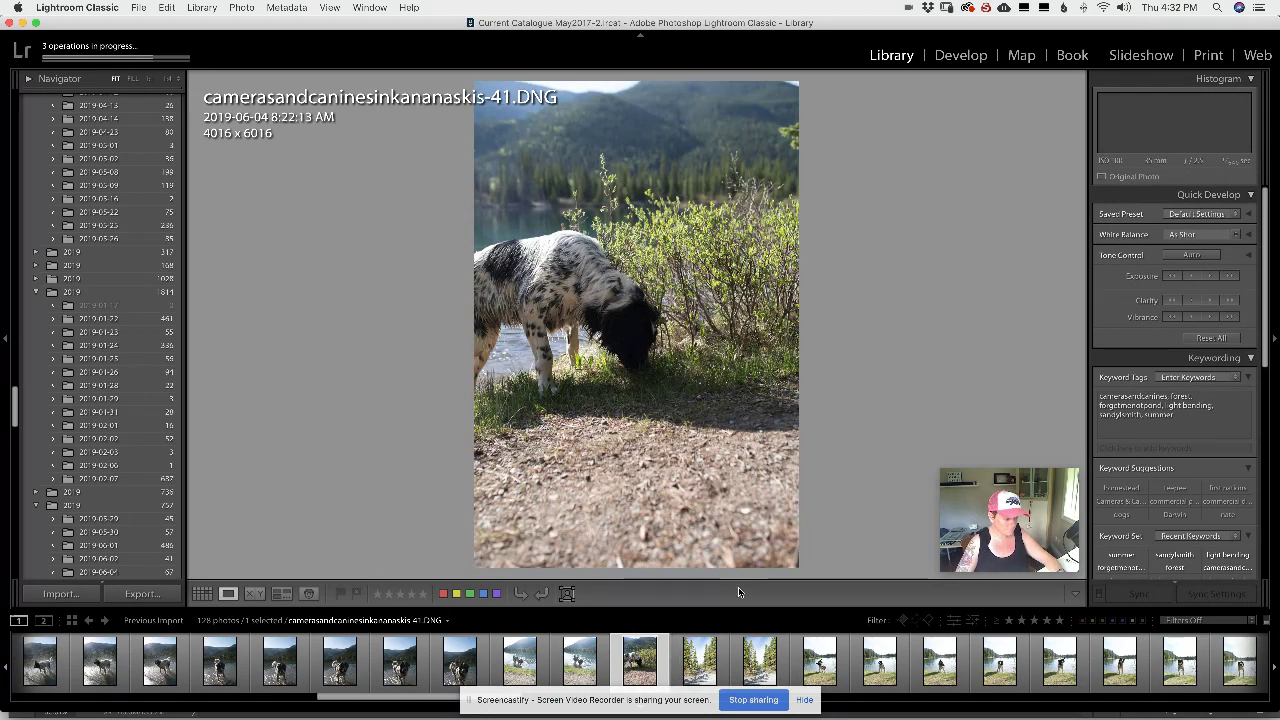
key("Right")
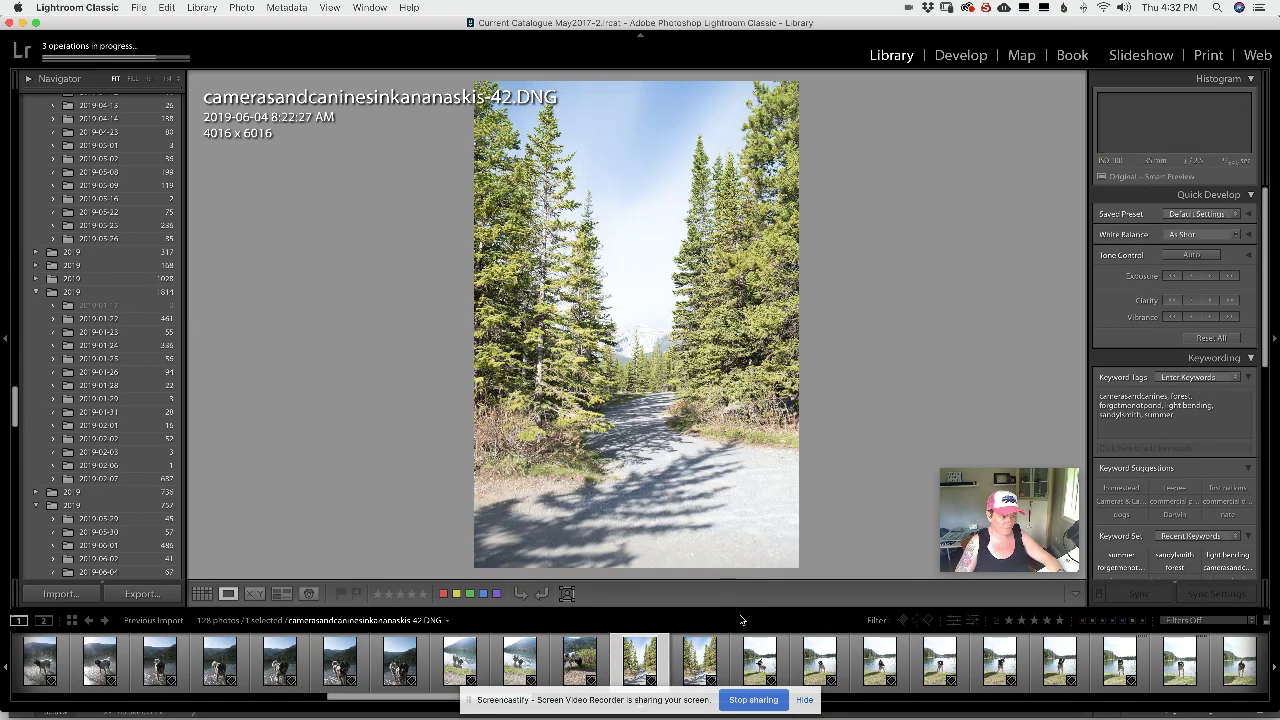
key("Right")
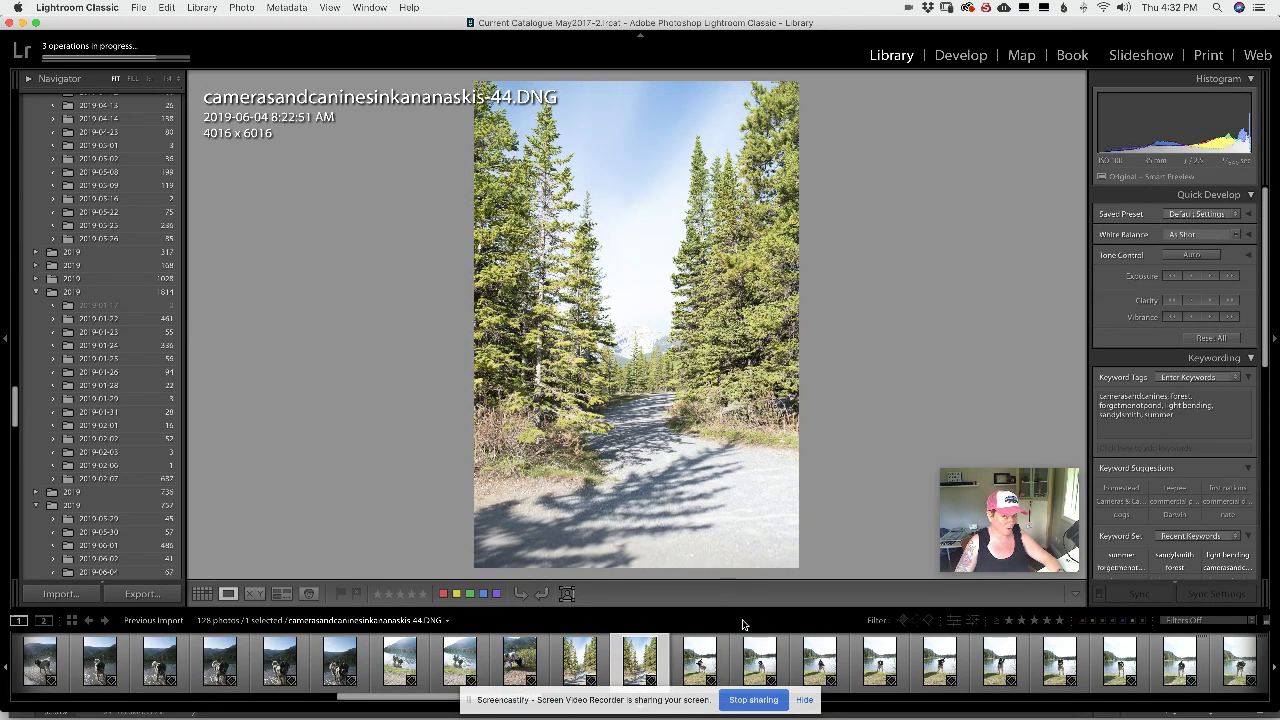
key("Right")
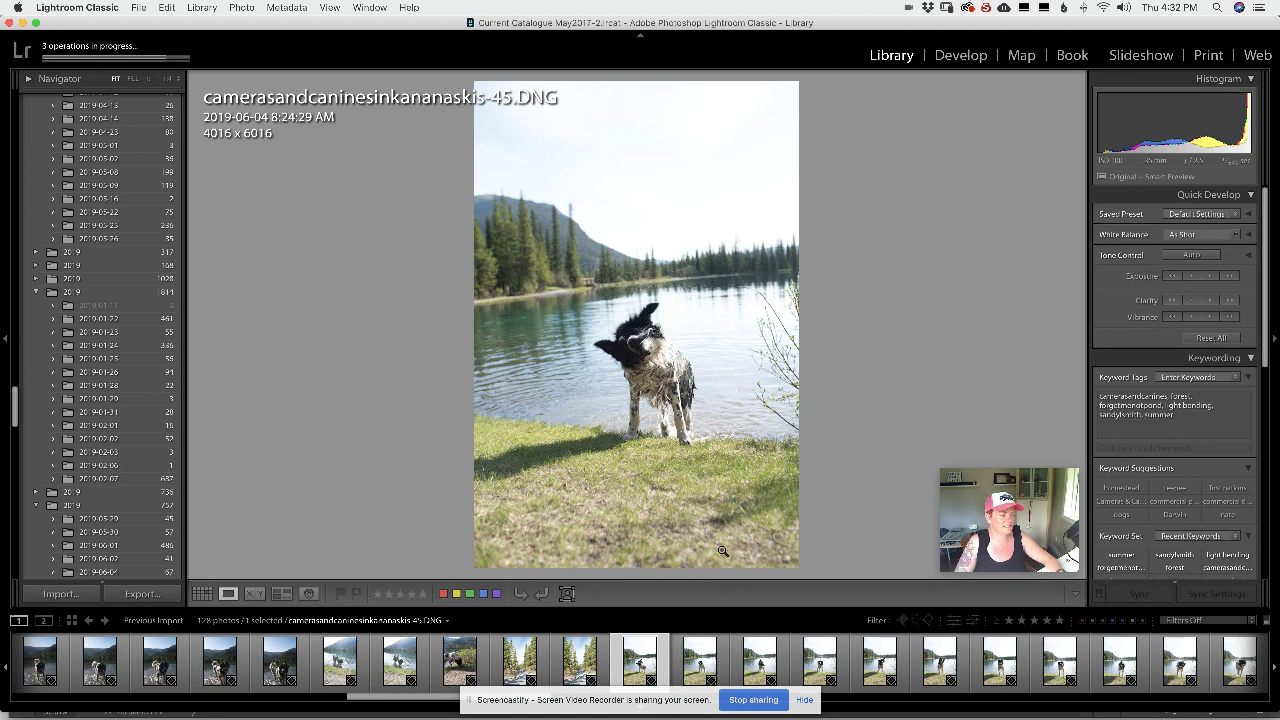
key("Right")
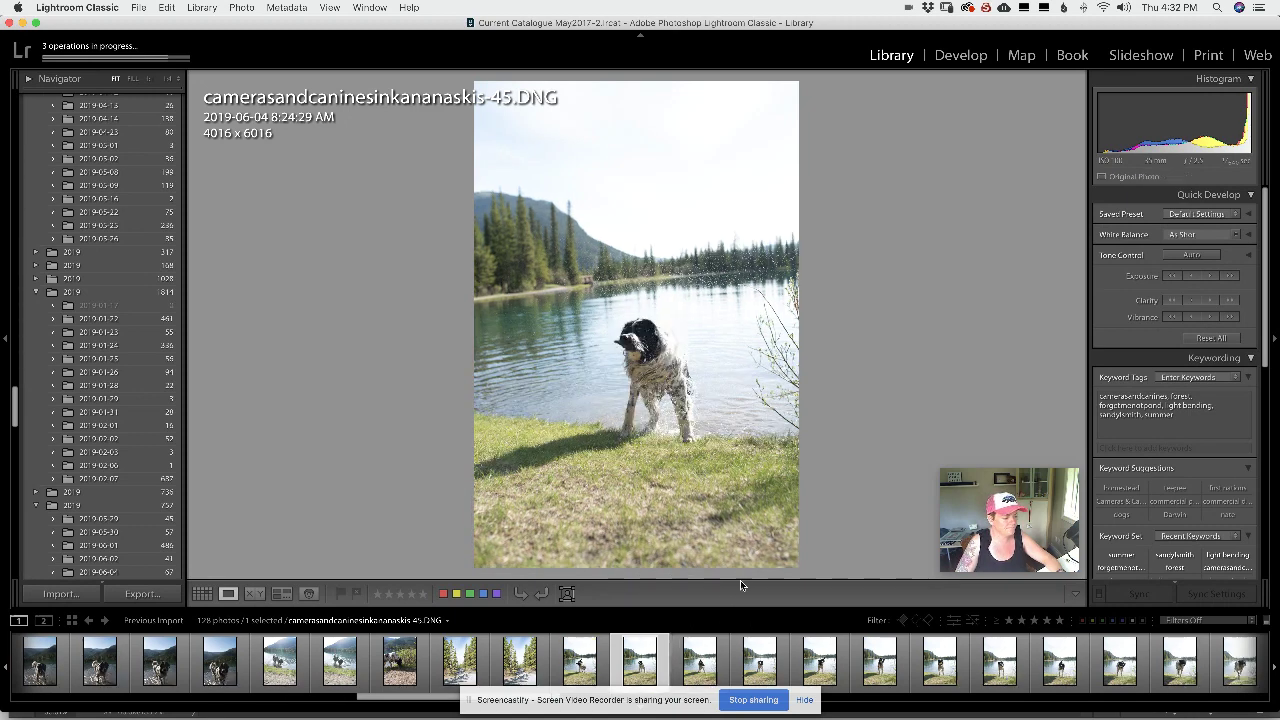
key("Right")
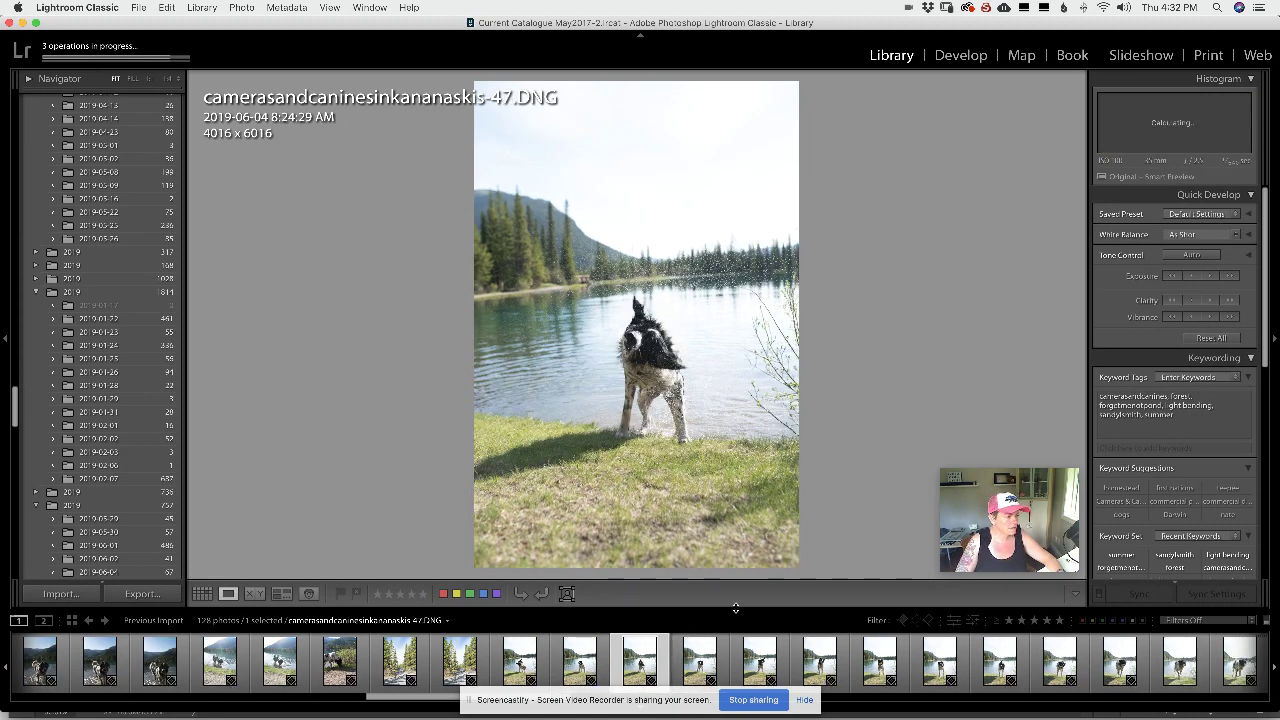
key("Right")
key("Right")
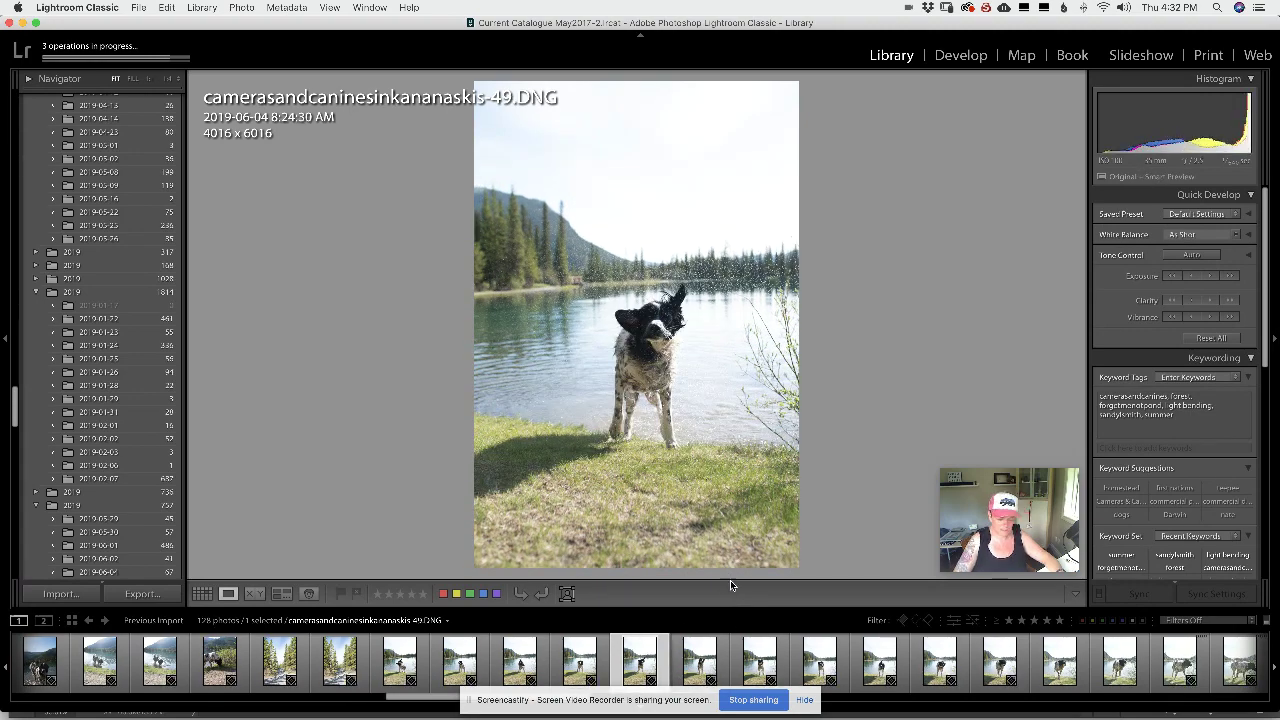
key("g")
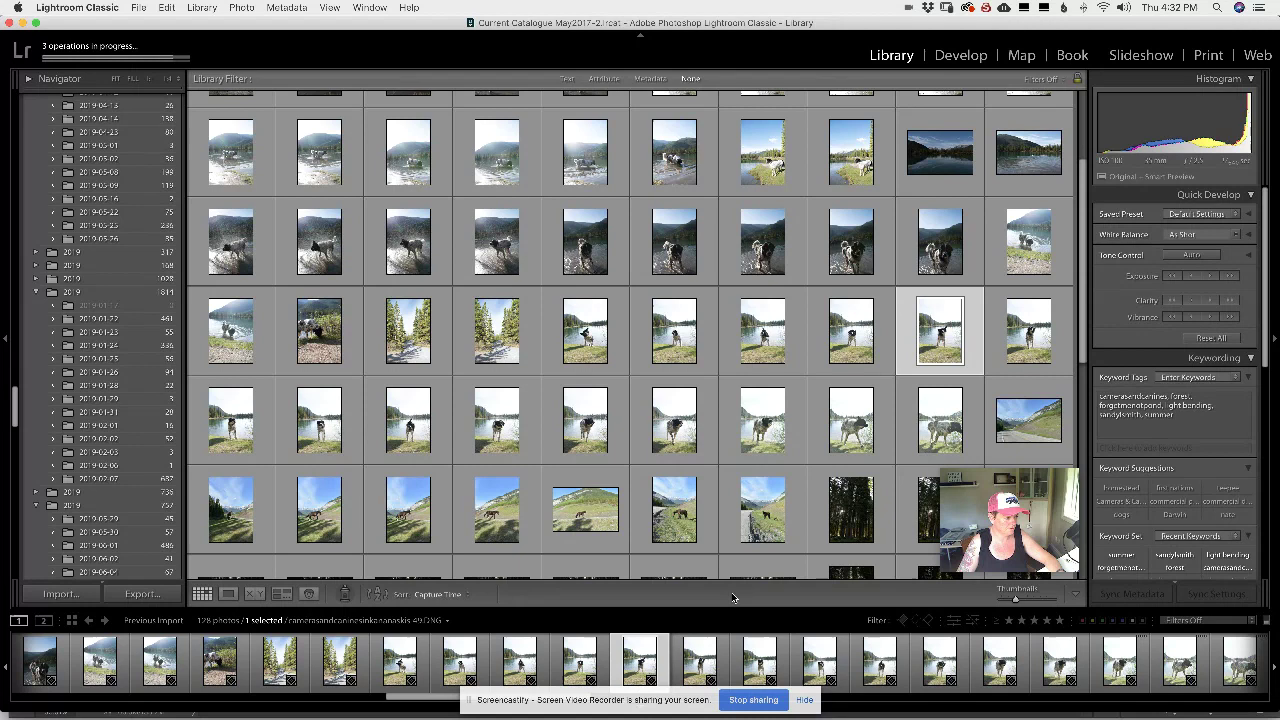
- Select a dog-by-the-lake thumbnail and dismiss the Smart Previews and 128-photo DNG conversion notices
left_click(580, 430)
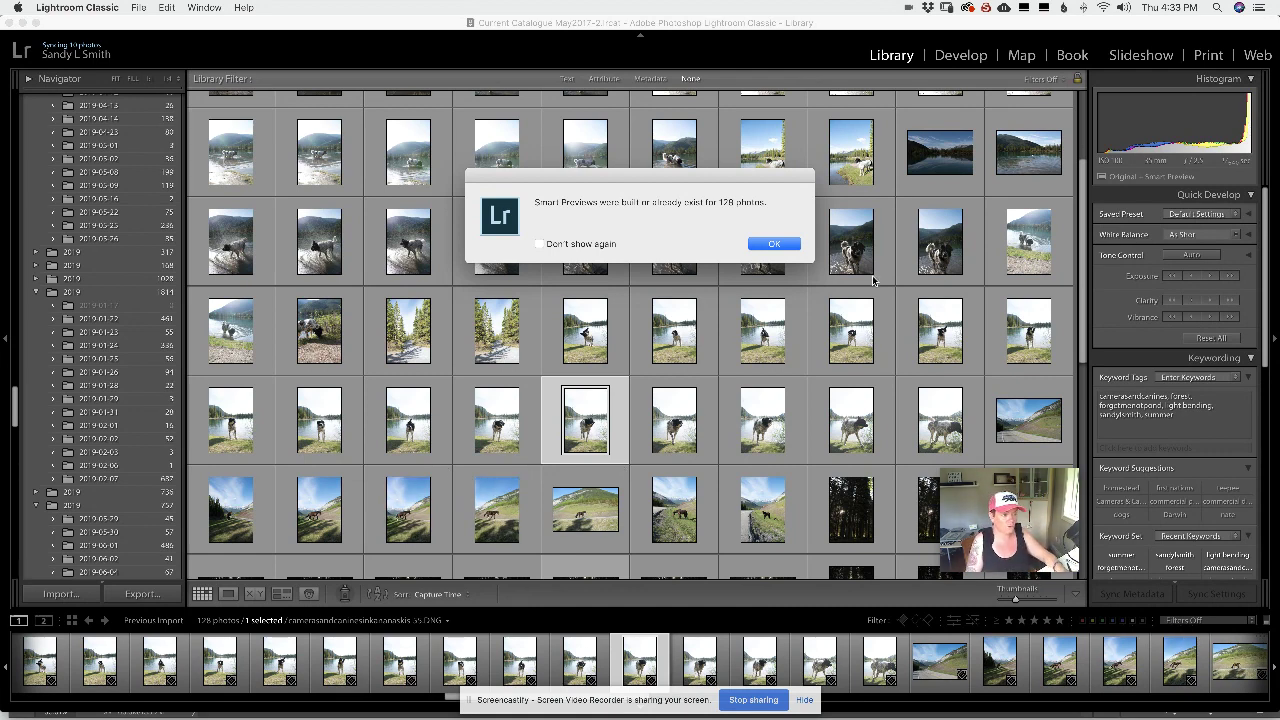
left_click(794, 245)
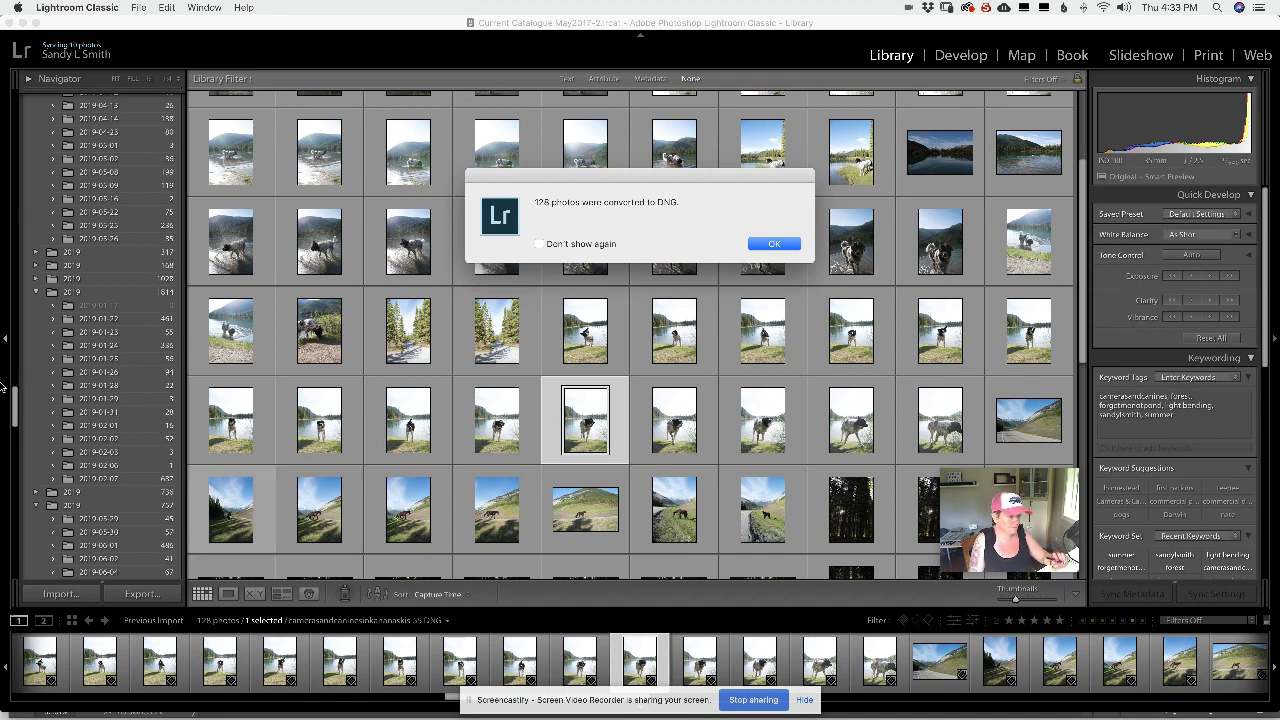
left_click(777, 244)
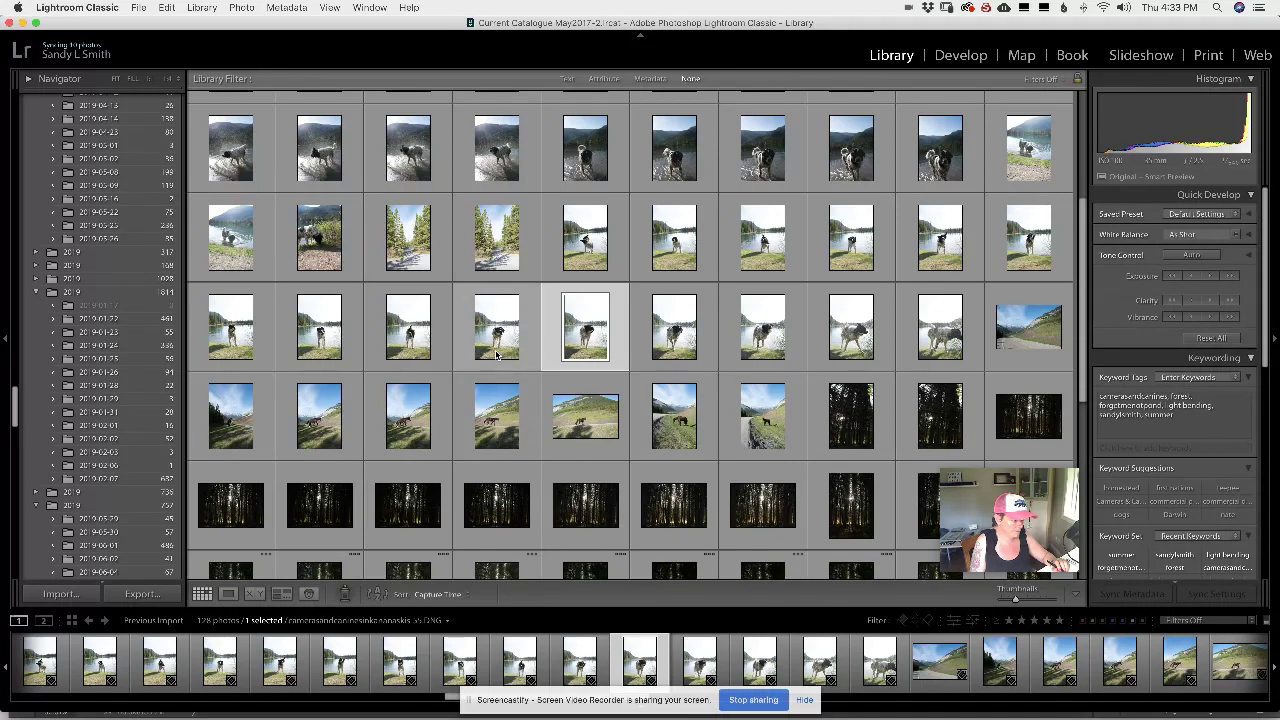
- Open splashing dog photo -53 in Develop's single Loupe view and set Highlights to +7
key("e")
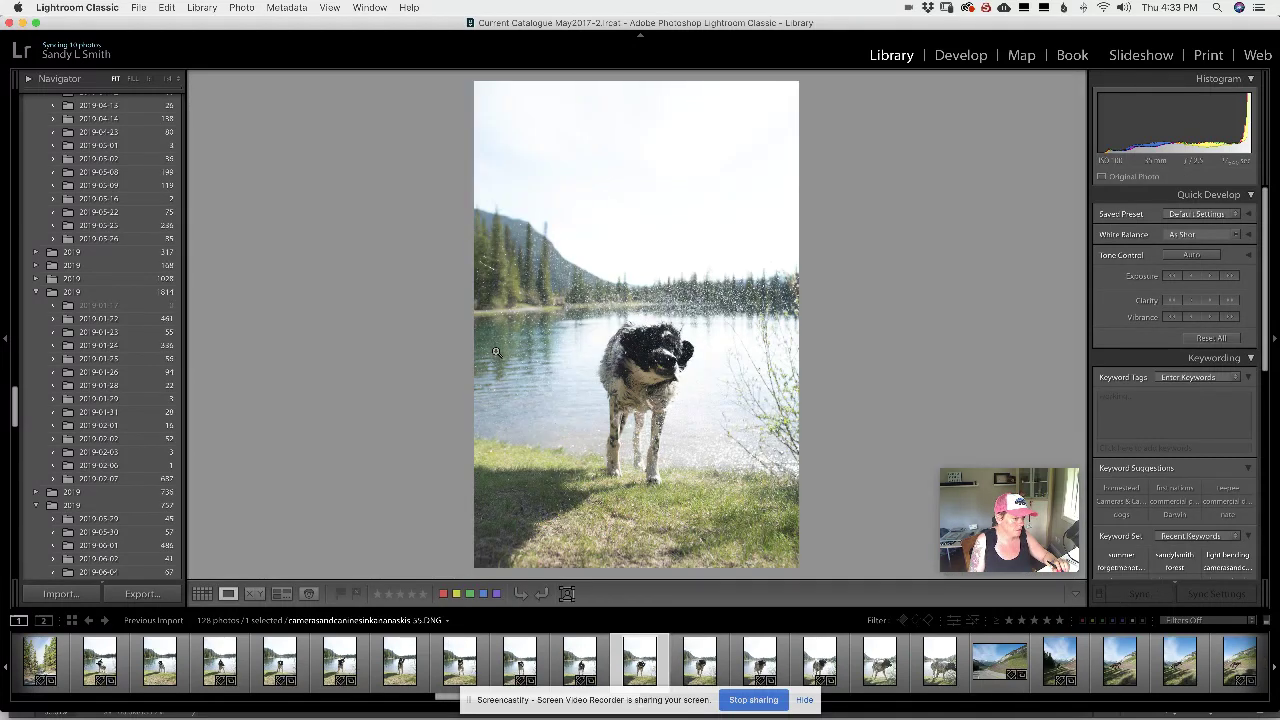
key("Left")
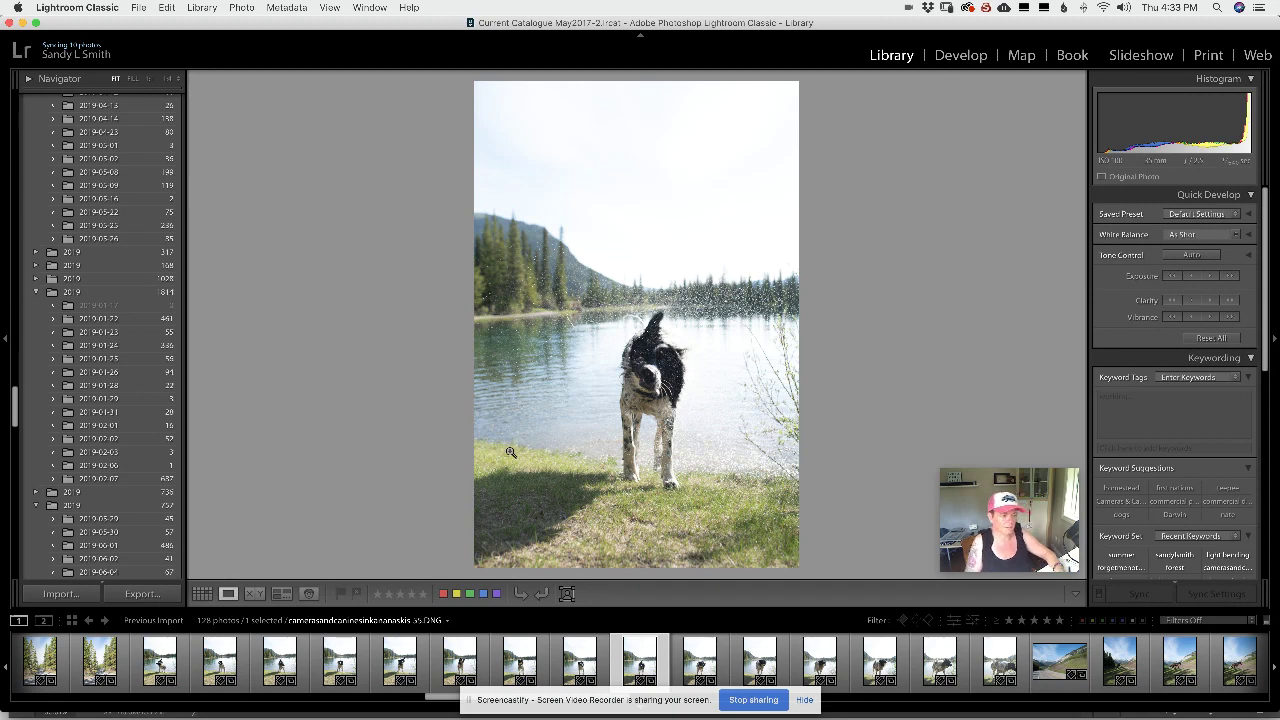
left_click(953, 56)
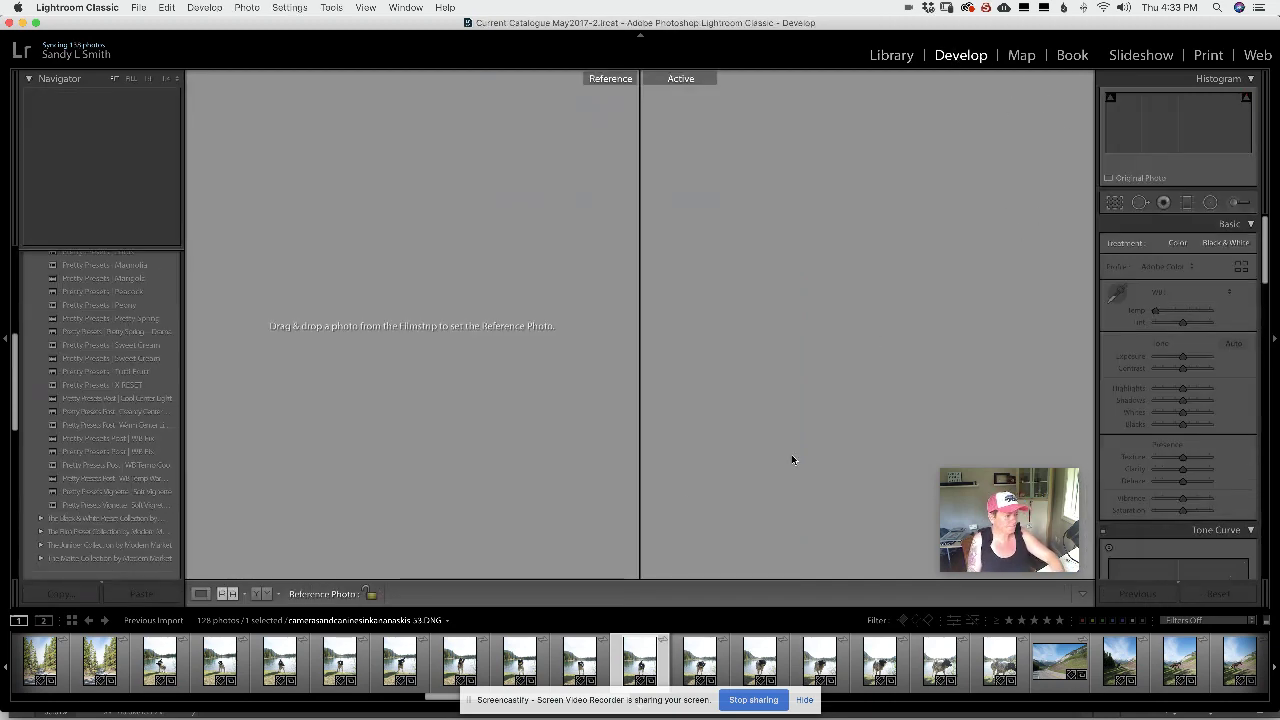
left_click(200, 593)
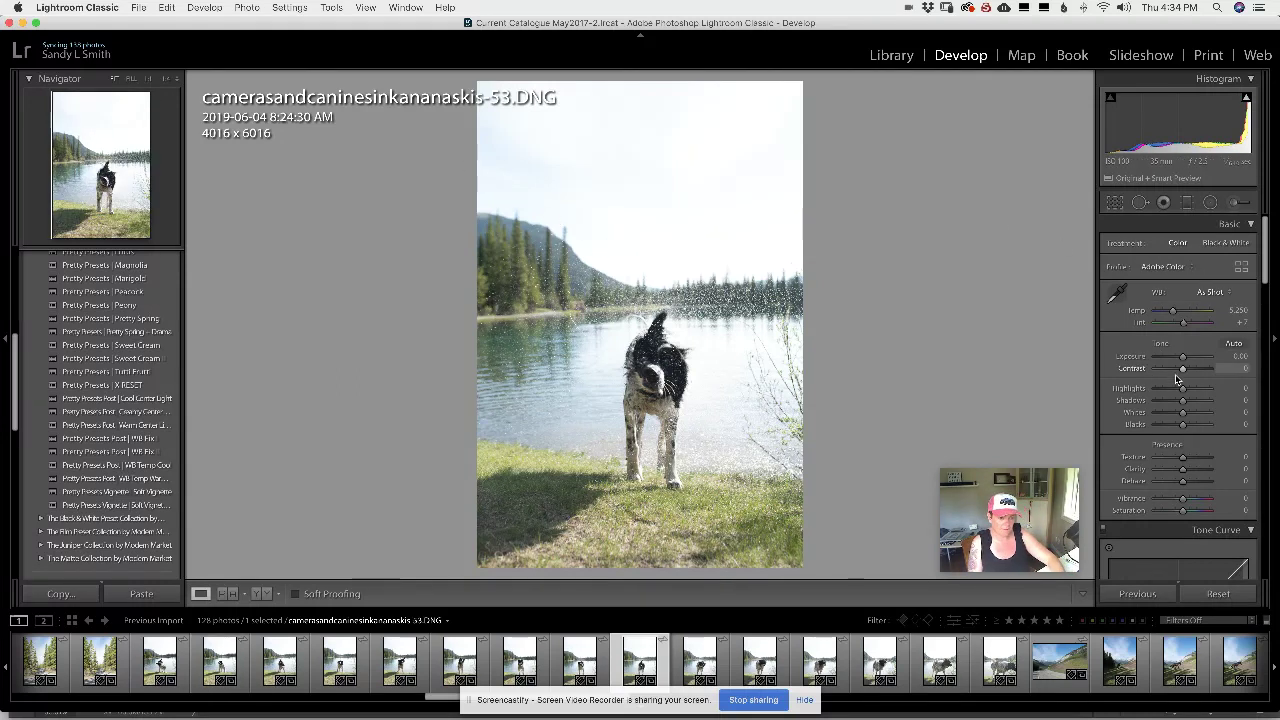
mouse_move(1180, 394)
left_mouse_down()
mouse_move(1166, 394)
mouse_move(1178, 396)
left_mouse_up()
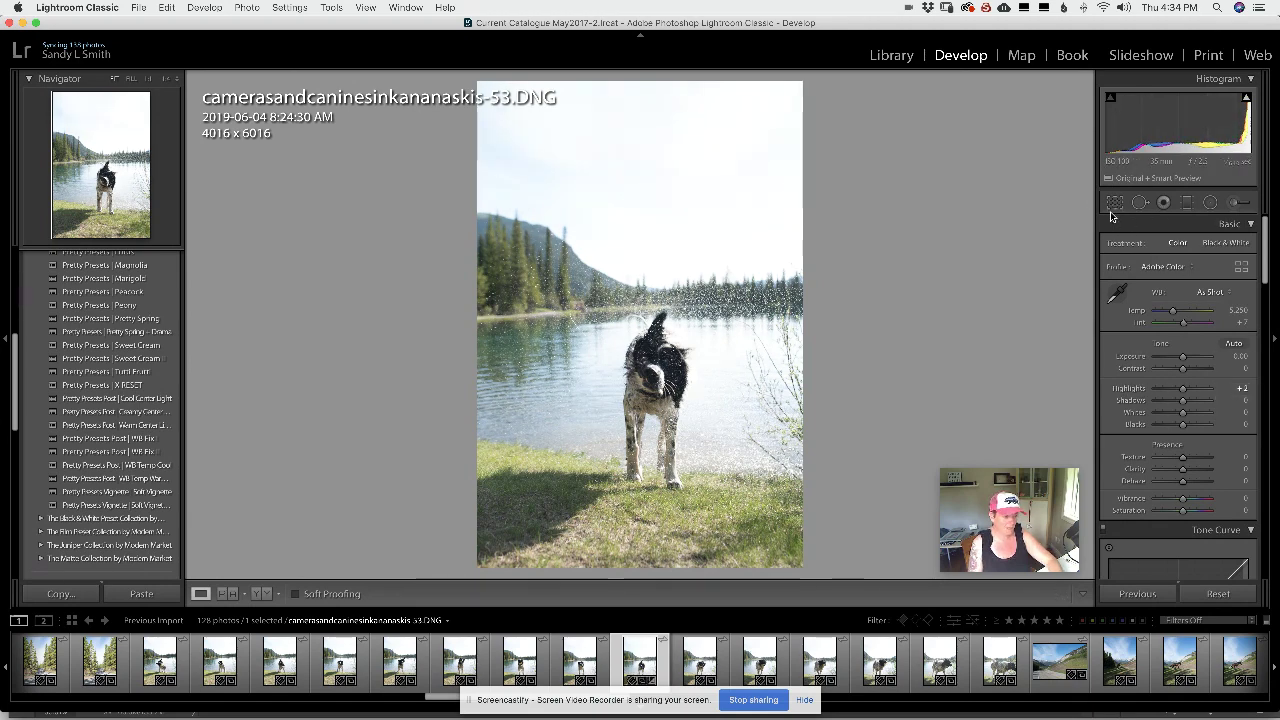
left_click(1115, 203)
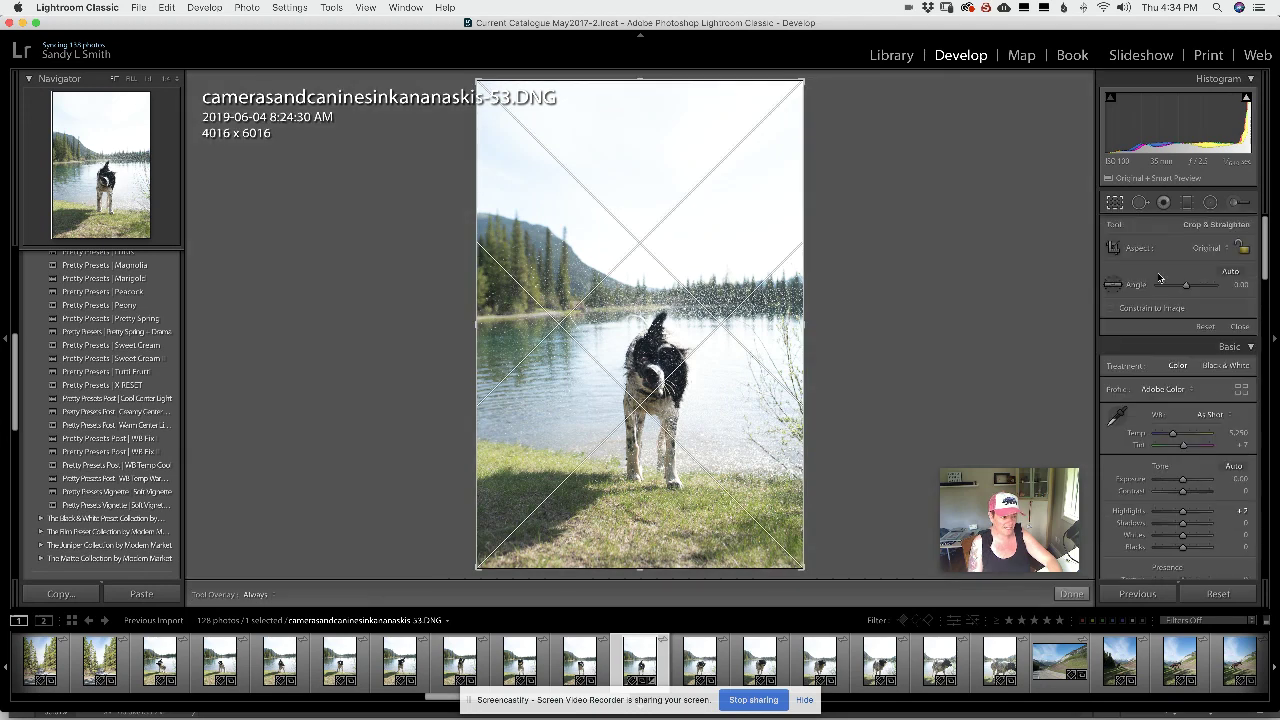
- Straighten photo -53 by 1.08° and tighten the crop around the splashing dog to 2856 x 3762
left_click(1185, 290)
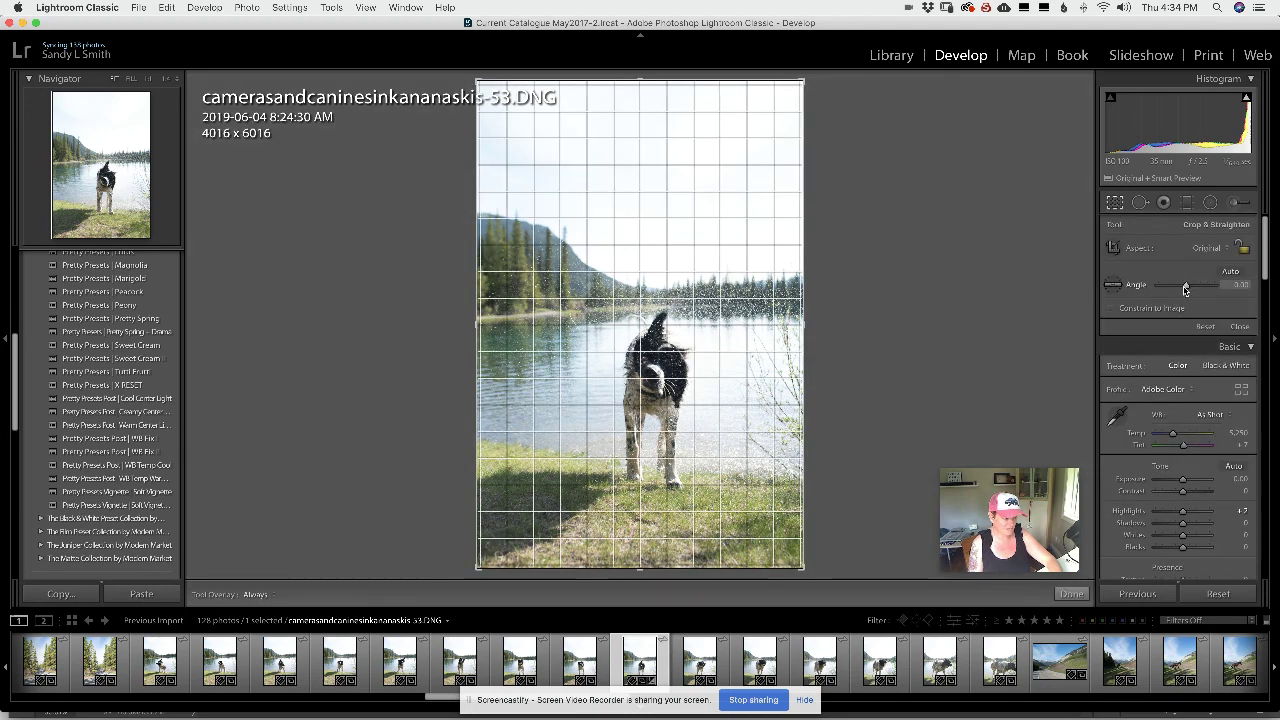
left_click_drag(1185, 290, 1188, 291)
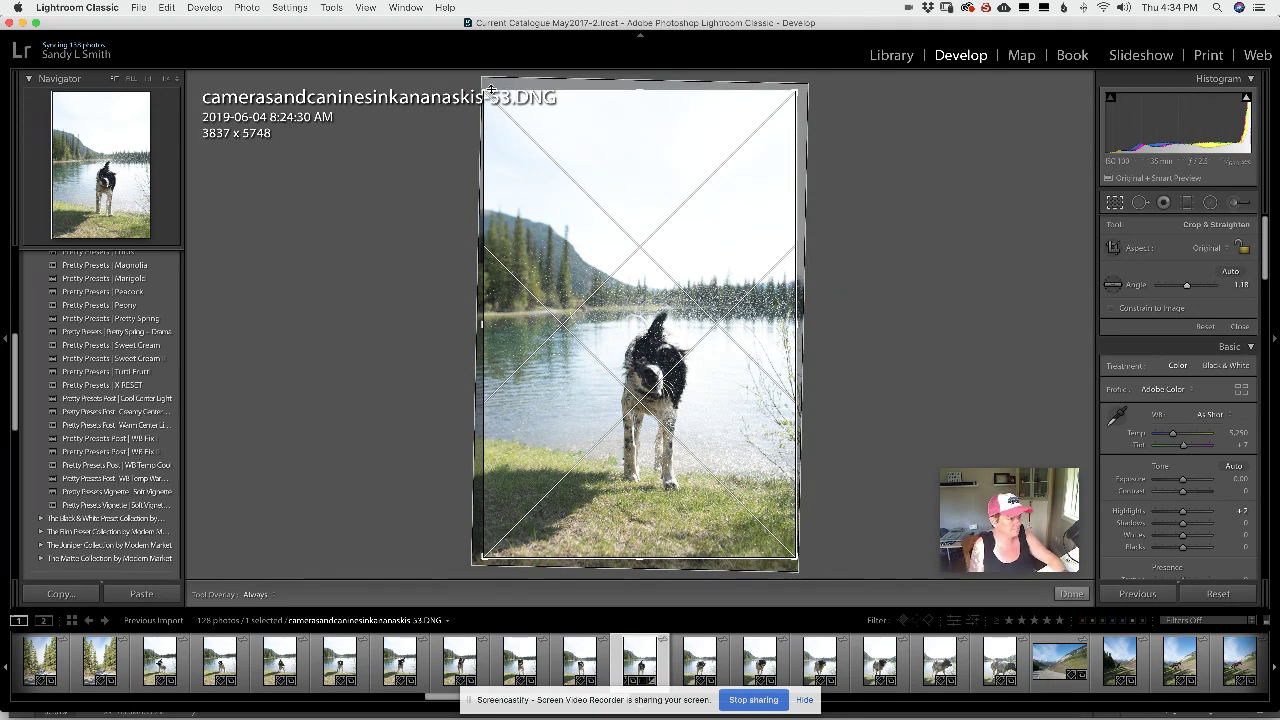
left_click_drag(496, 92, 516, 115)
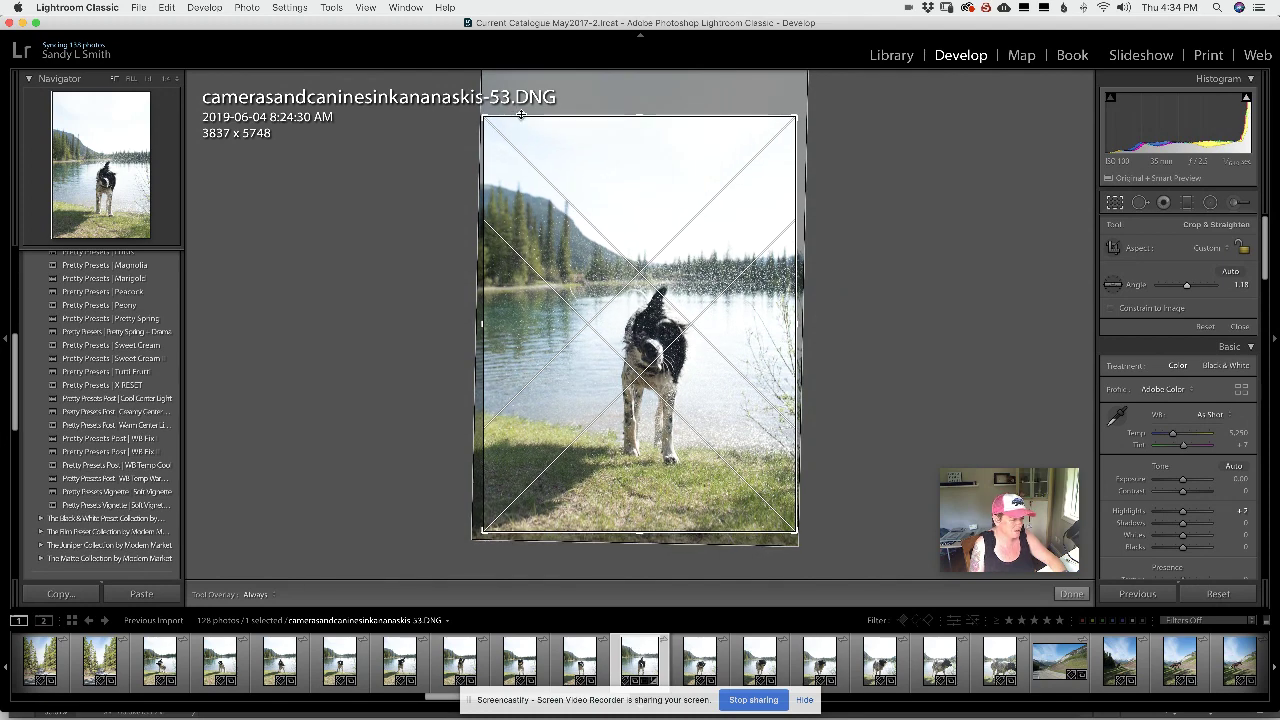
left_click_drag(520, 115, 516, 93)
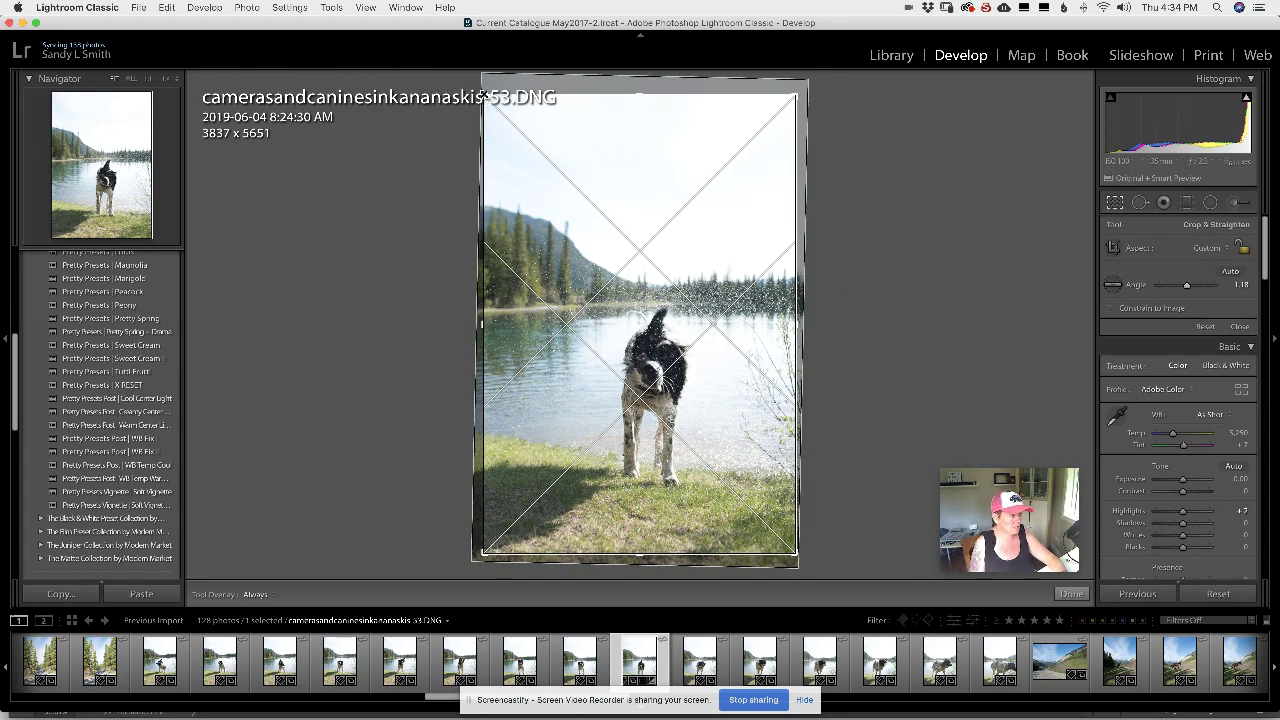
left_click_drag(483, 96, 484, 141)
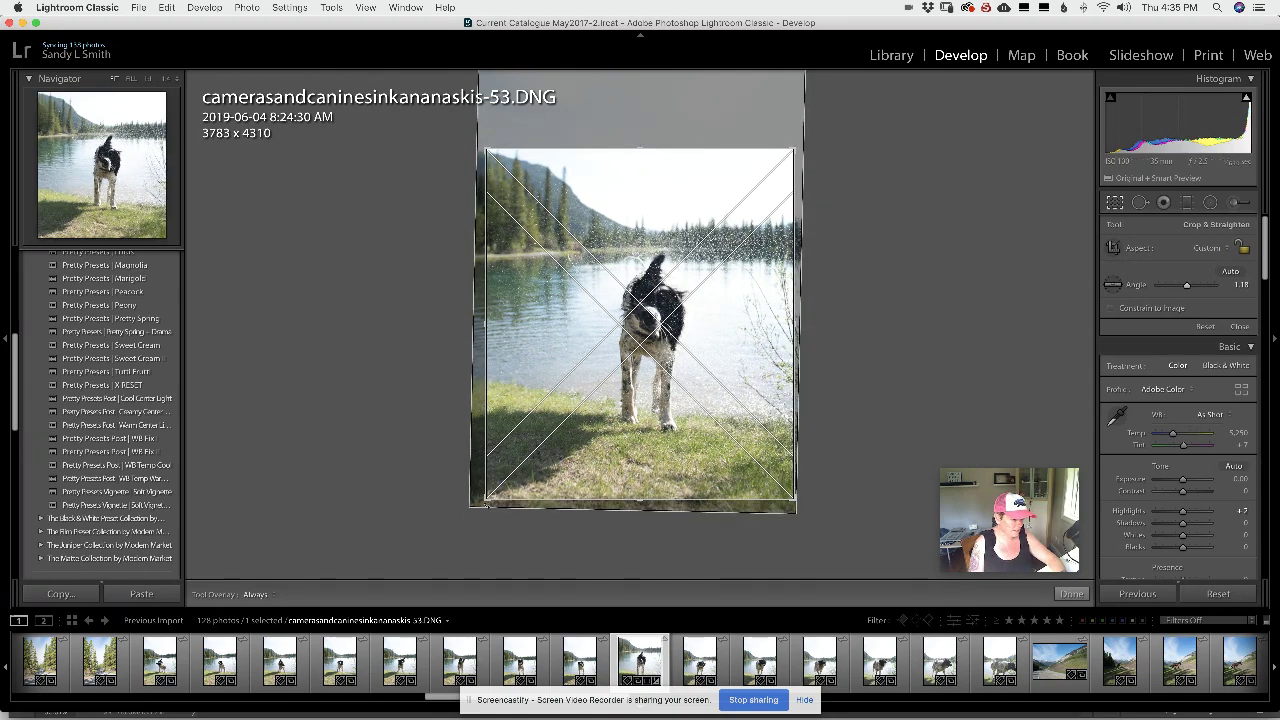
mouse_move(574, 411)
left_mouse_down()
mouse_move(569, 392)
mouse_move(574, 450)
mouse_move(585, 418)
left_mouse_up()
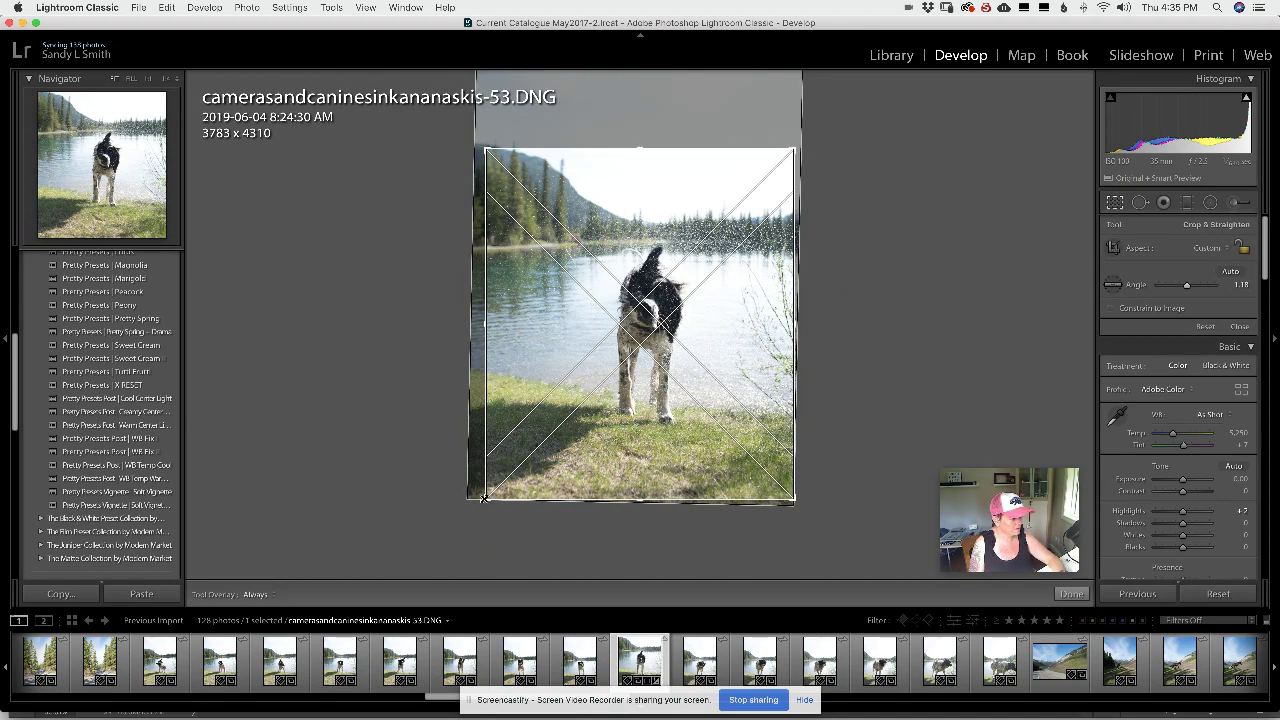
left_click_drag(483, 497, 523, 477)
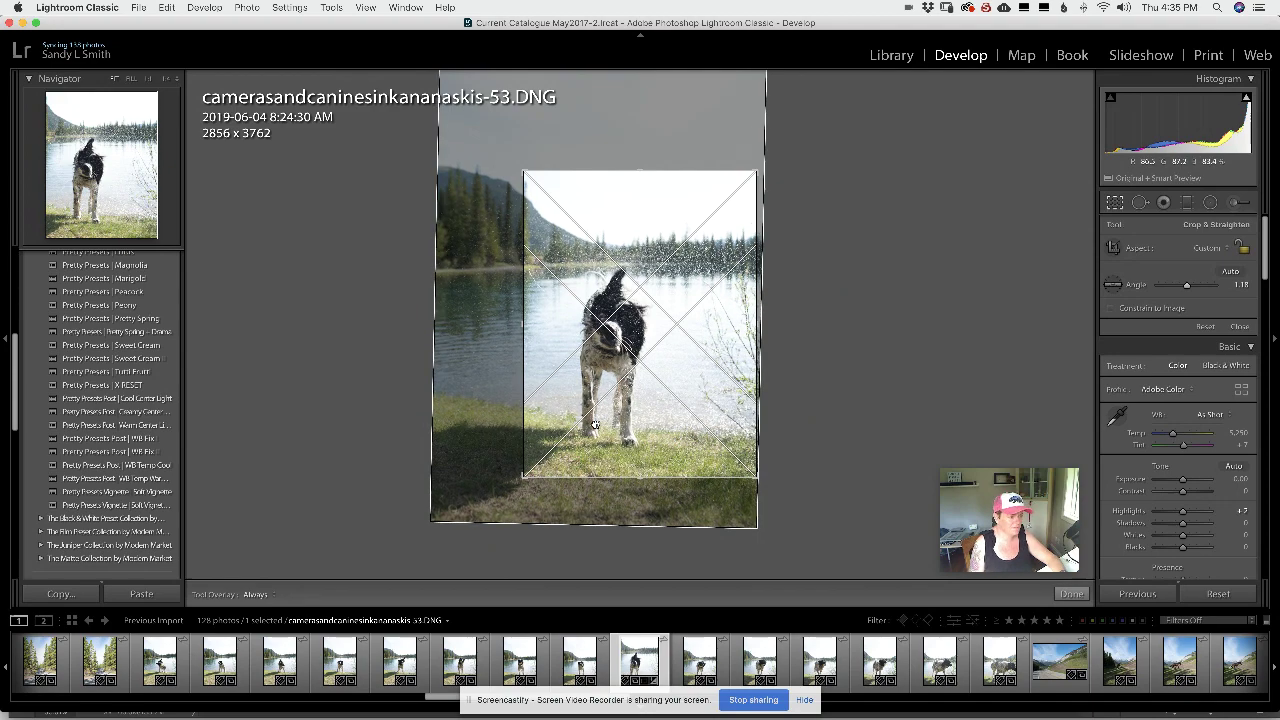
left_click_drag(594, 425, 678, 429)
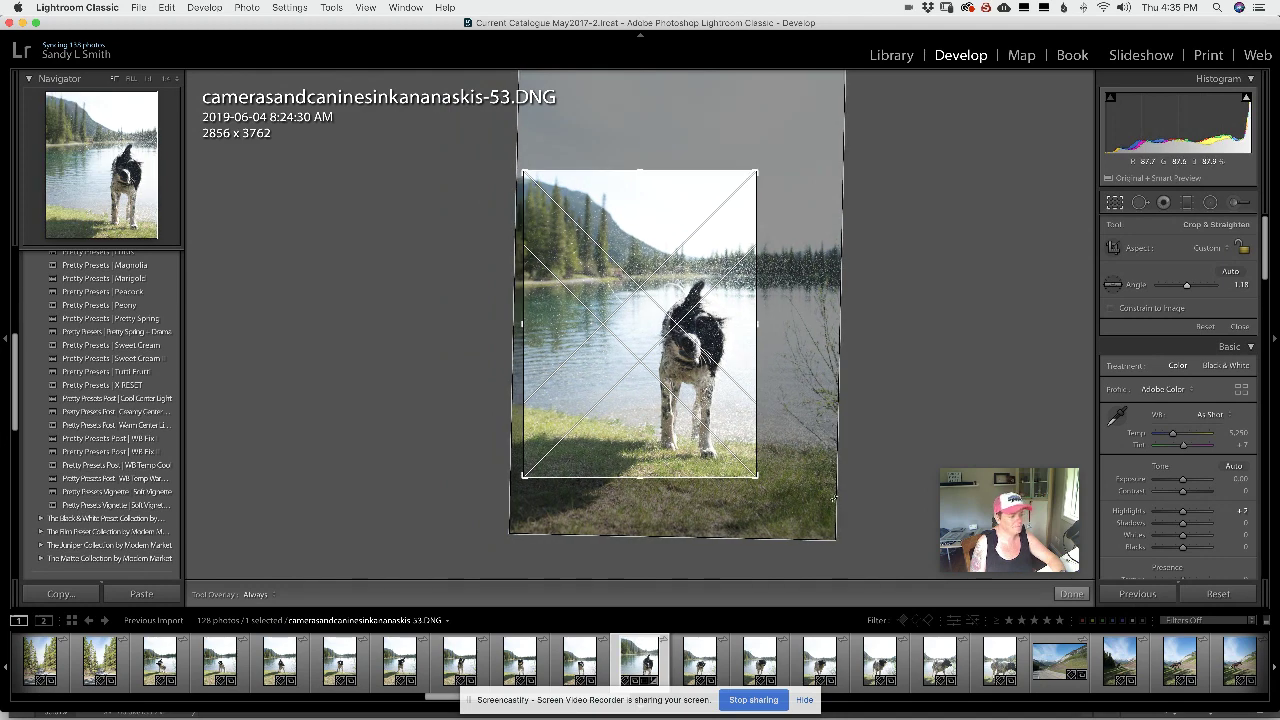
left_click(1068, 594)
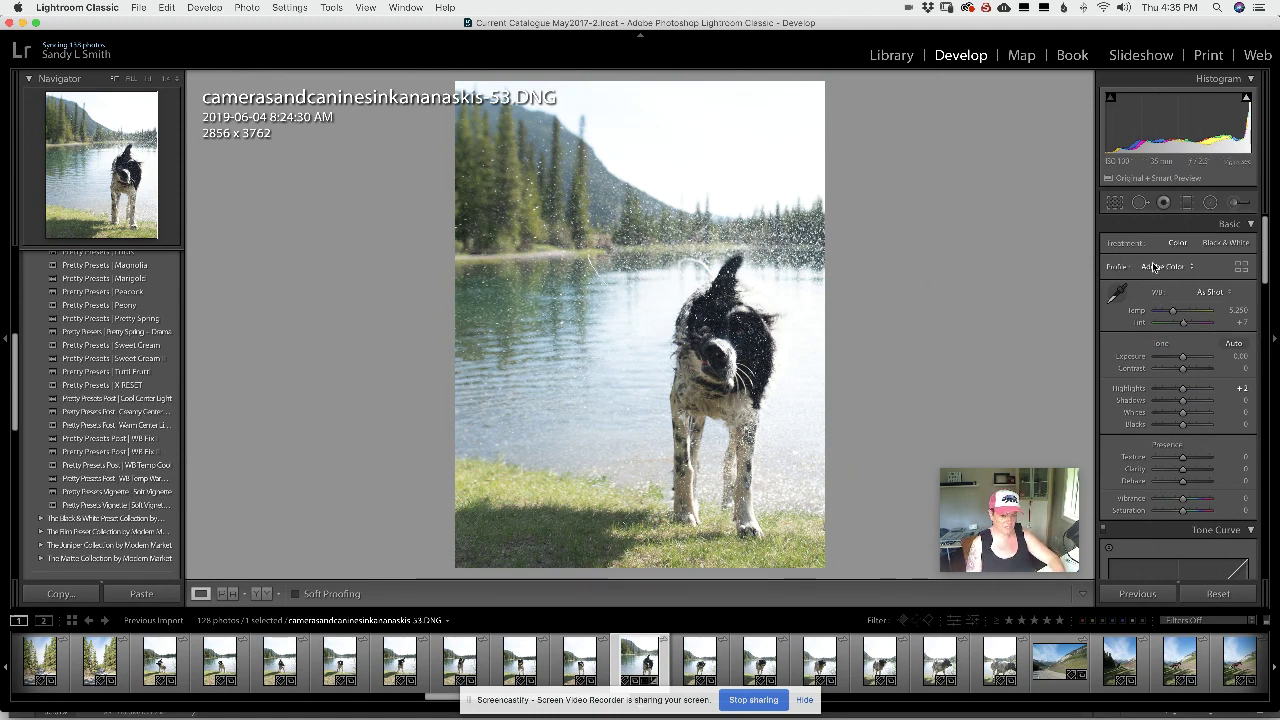
- Switch the profile to Adobe Standard and pull Highlights down to -100
left_click(1157, 267)
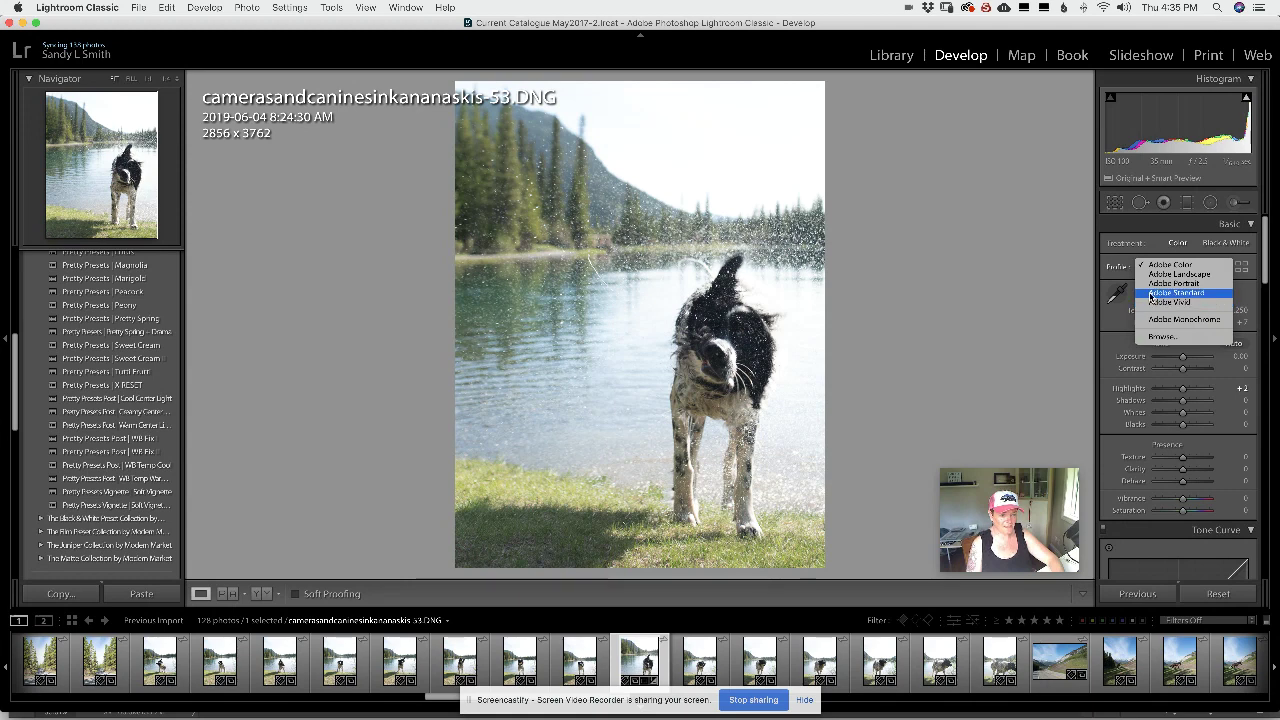
left_click(1155, 293)
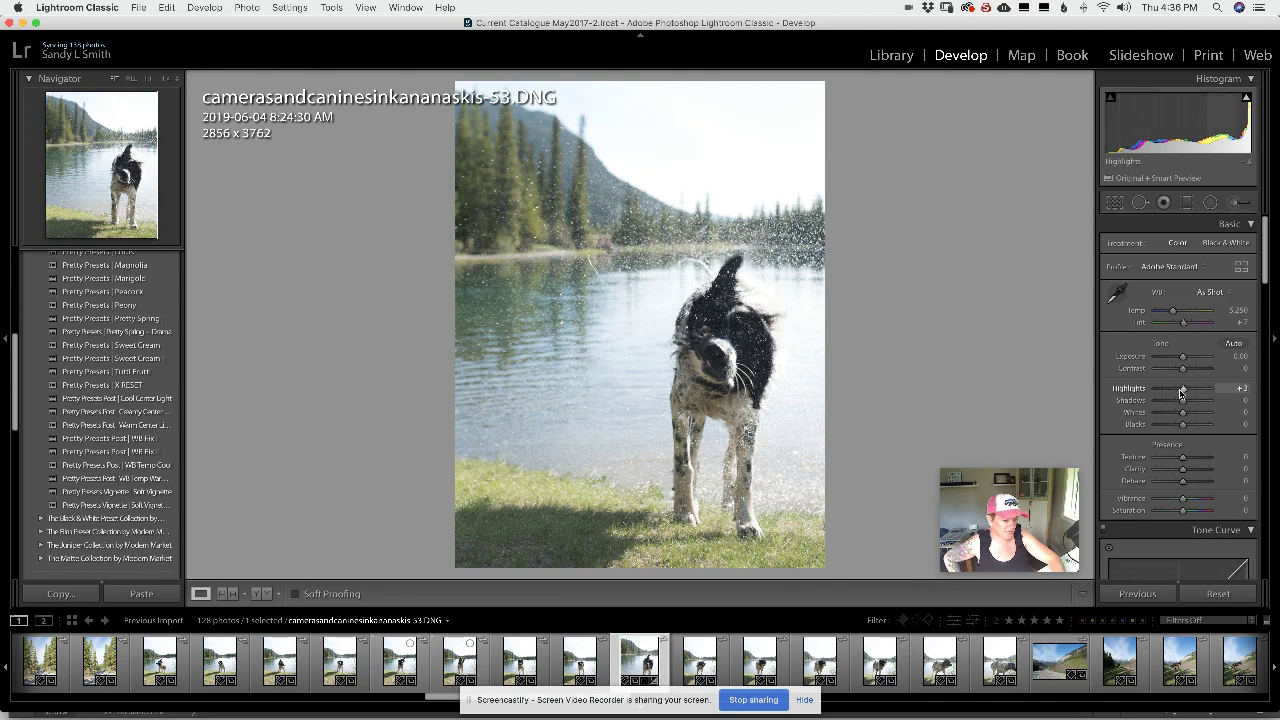
left_click_drag(1183, 390, 1140, 390)
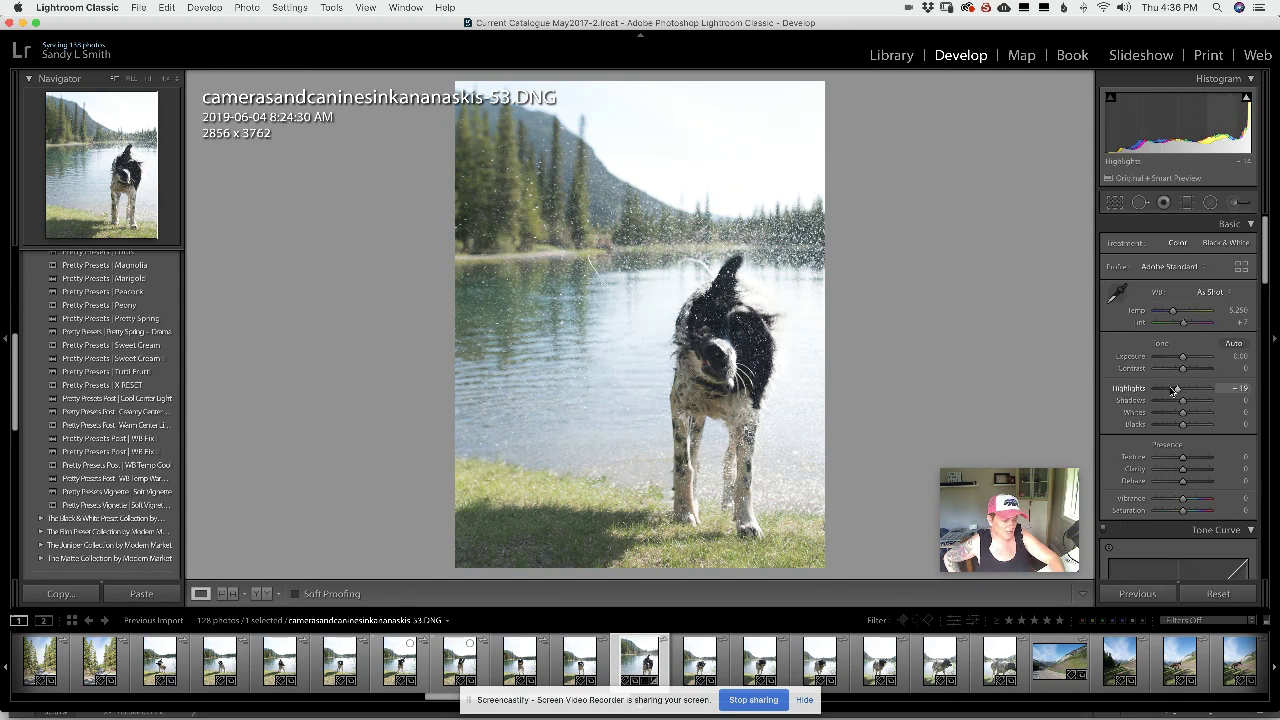
- Keep Highlights at -100 after an accidental reset and raise Shadows to +41
double_click(1120, 390)
key("super+z")
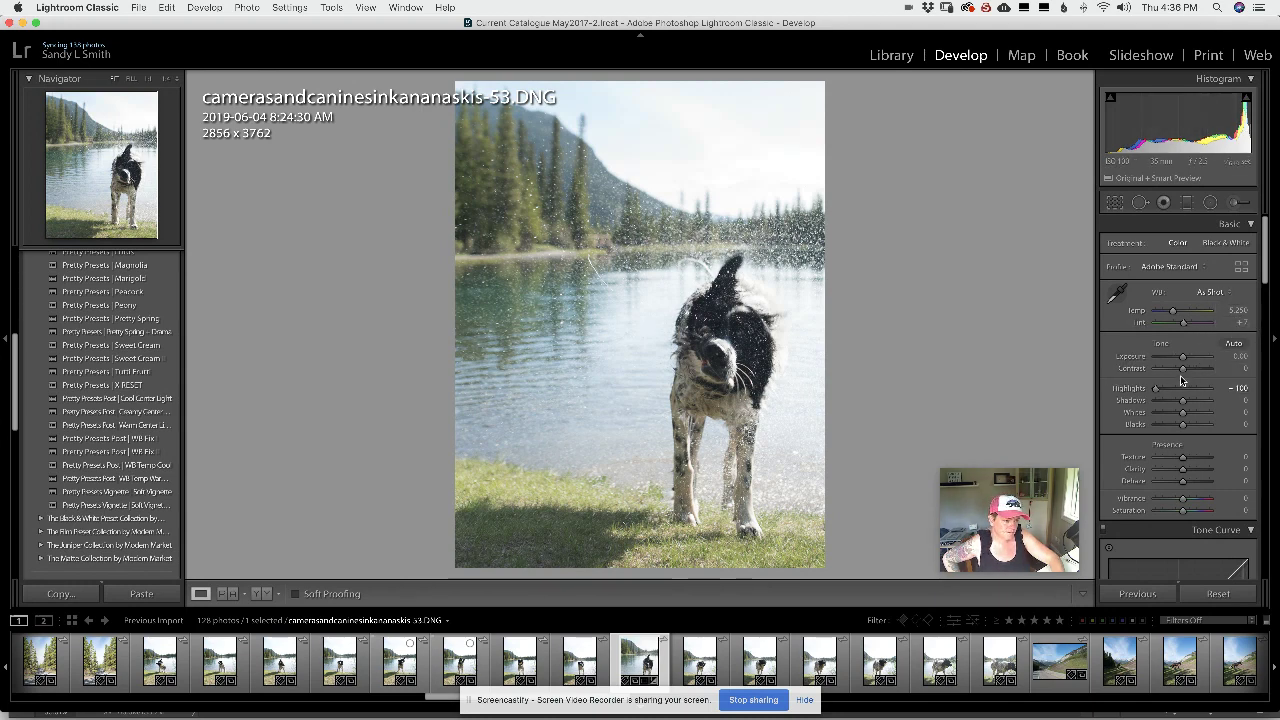
left_click_drag(1181, 402, 1192, 406)
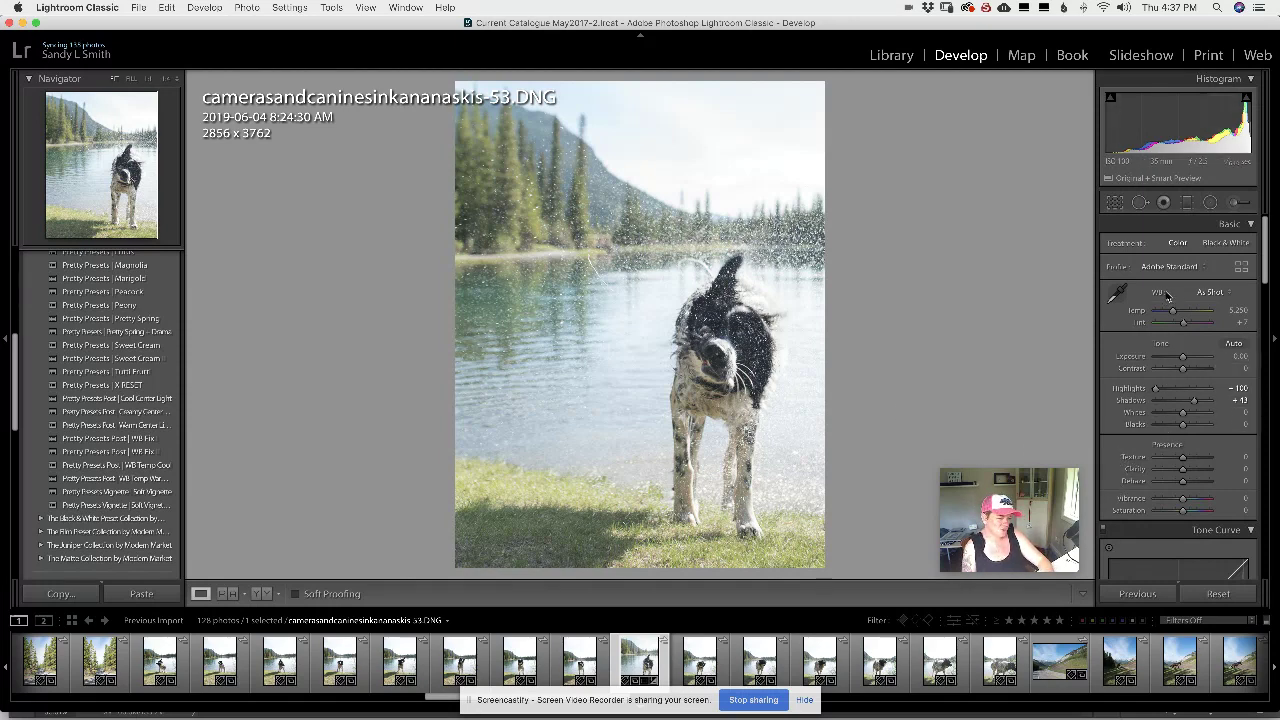
left_click(1232, 203)
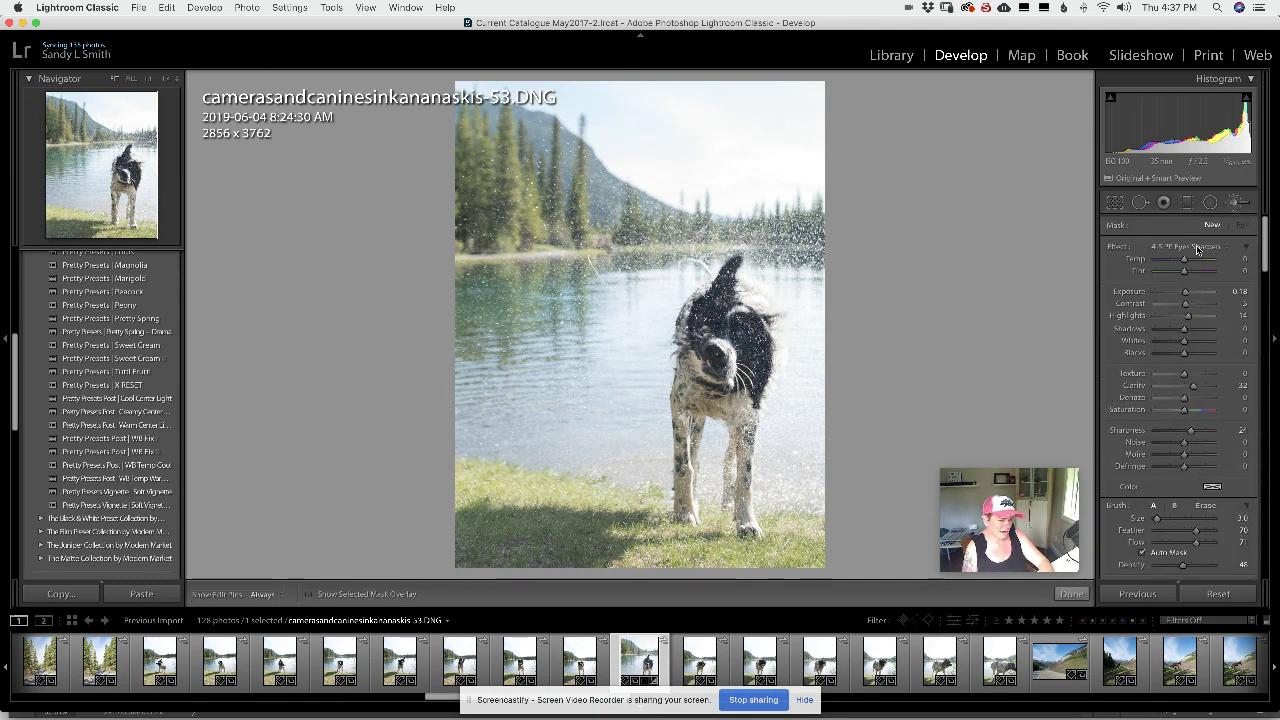
- Set the Adjustment Brush effect to Dehaze 20, enlarge the brush, and paint over the dog's back and side
left_click(1198, 249)
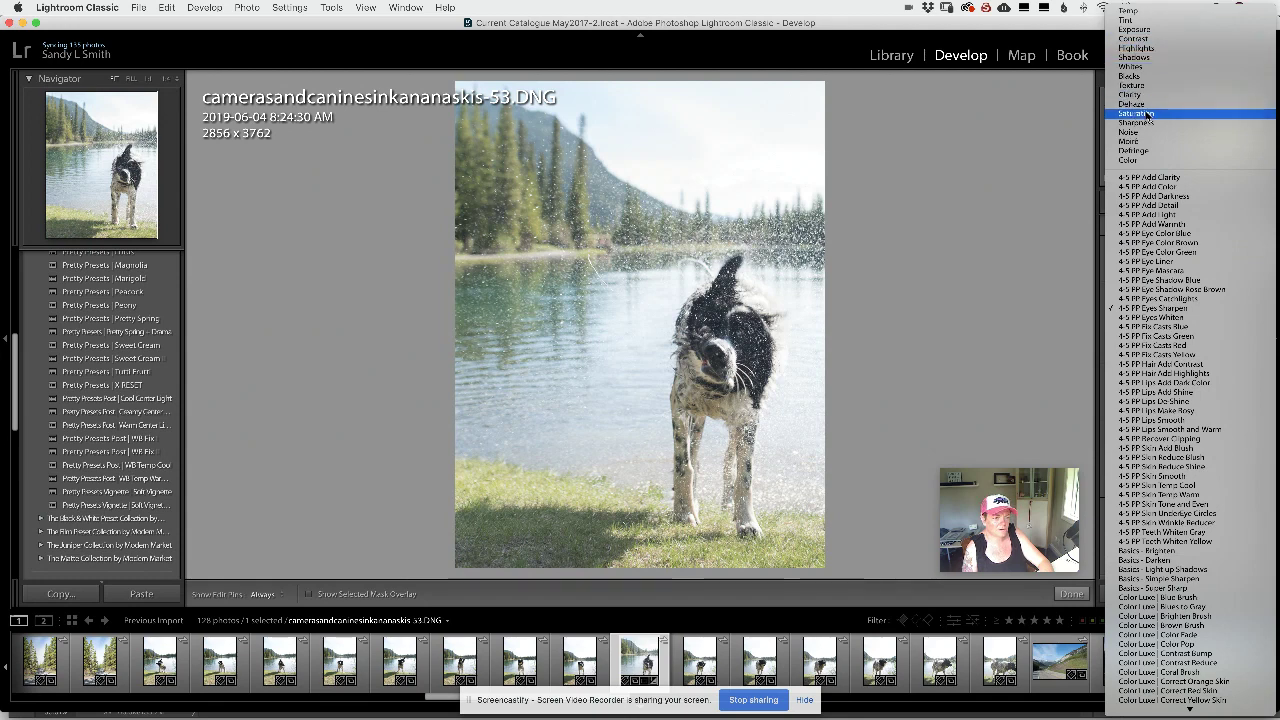
left_click(1150, 104)
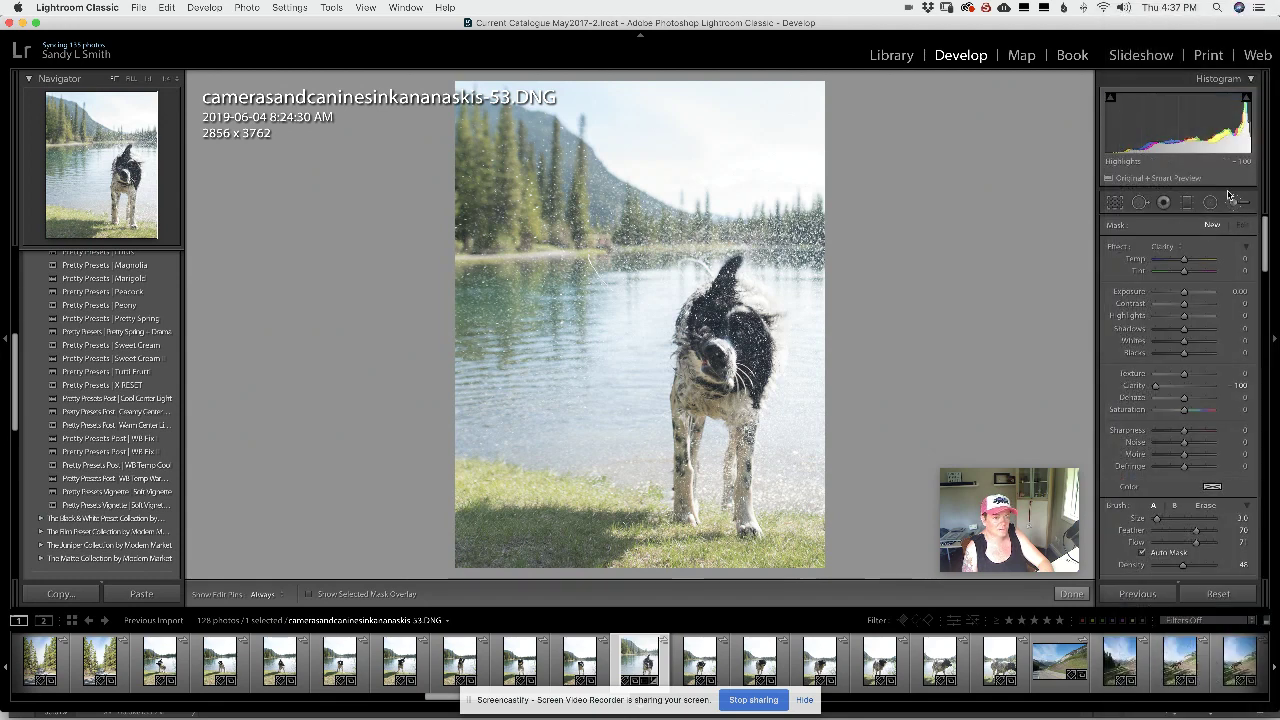
left_click(1164, 247)
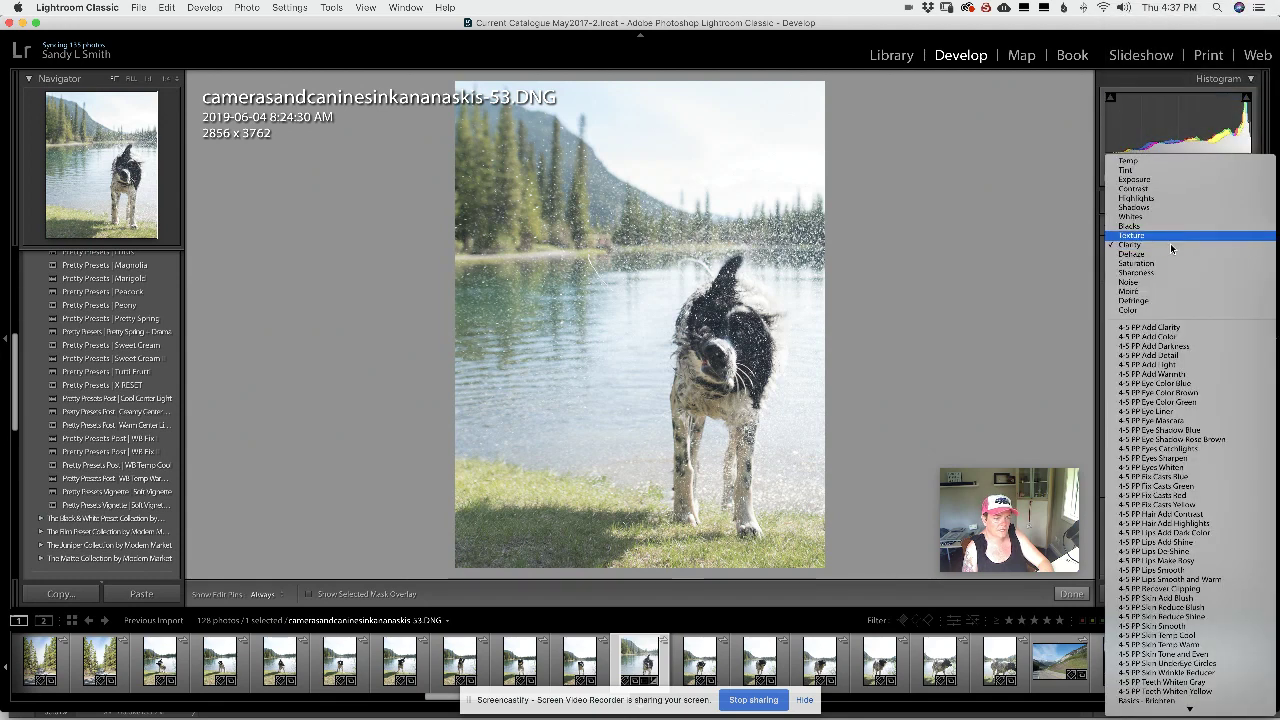
left_click(1166, 255)
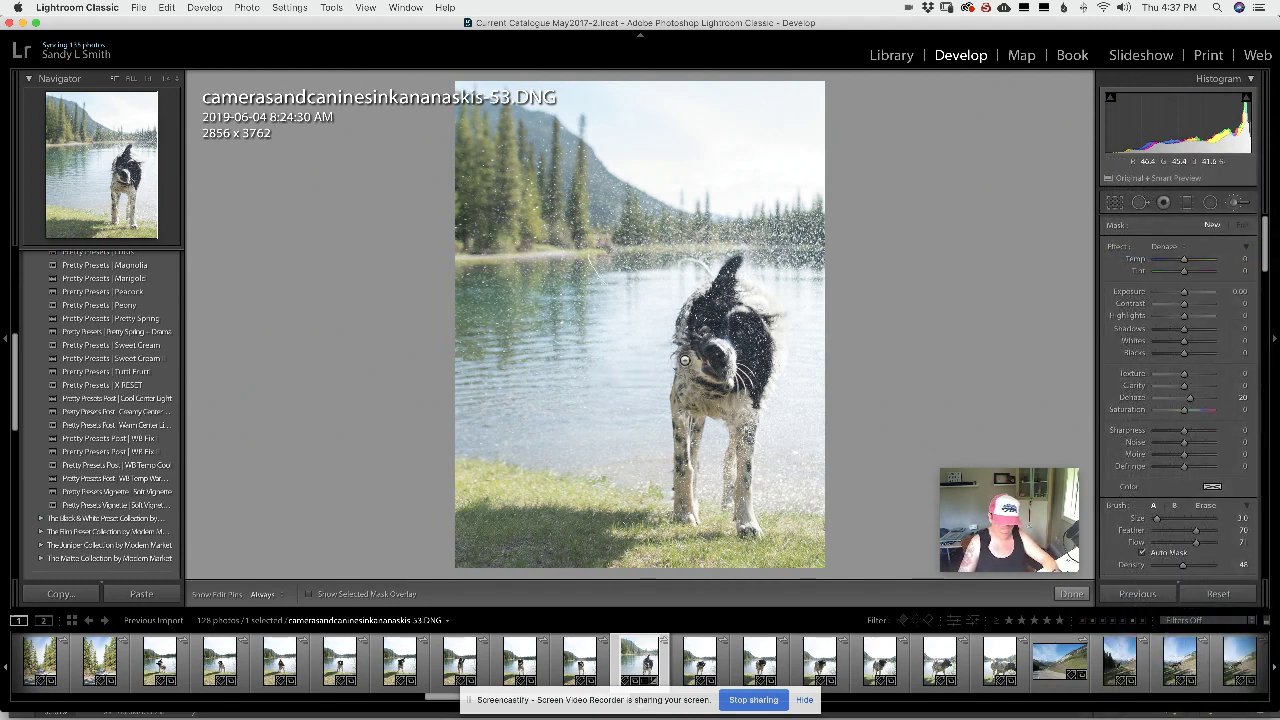
scroll(680, 358, "up", 5)
scroll(680, 358, "up", 2)
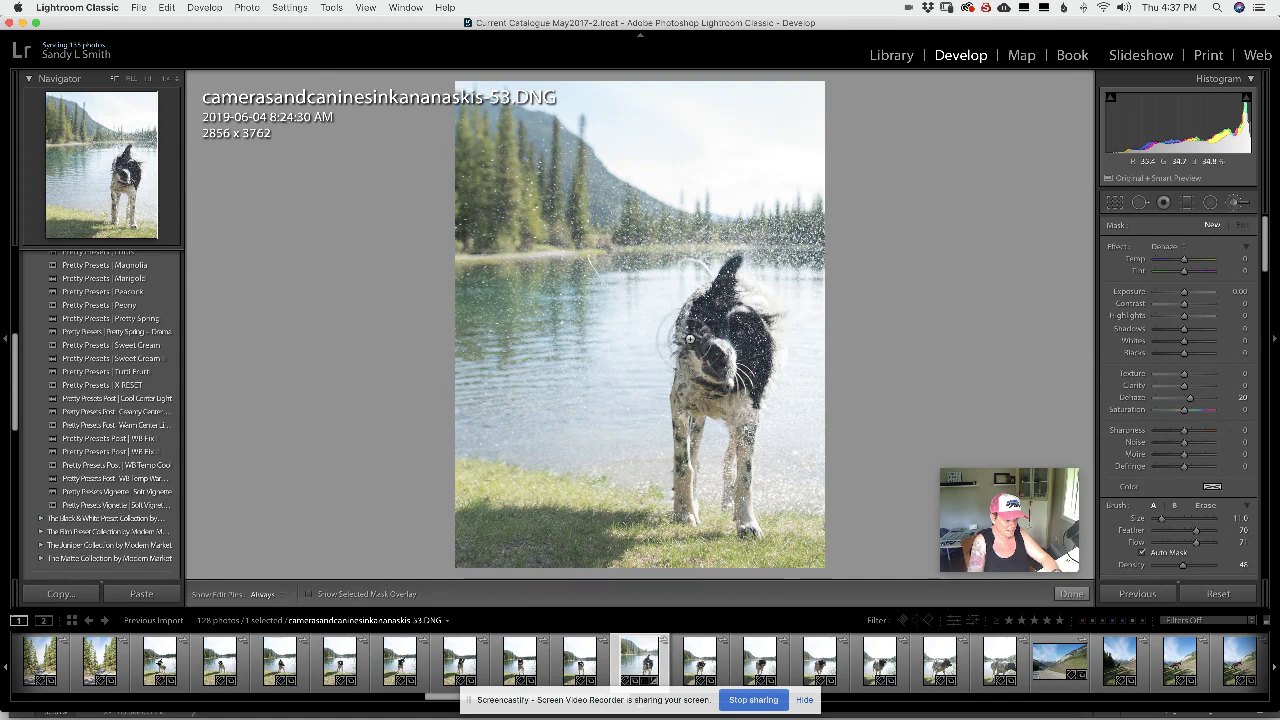
key("h")
mouse_move(750, 345)
left_mouse_down()
mouse_move(770, 305)
mouse_move(760, 290)
mouse_move(665, 320)
mouse_move(760, 290)
mouse_move(667, 309)
mouse_move(712, 432)
mouse_move(707, 477)
mouse_move(717, 423)
mouse_move(760, 350)
mouse_move(662, 447)
mouse_move(772, 466)
left_mouse_up()
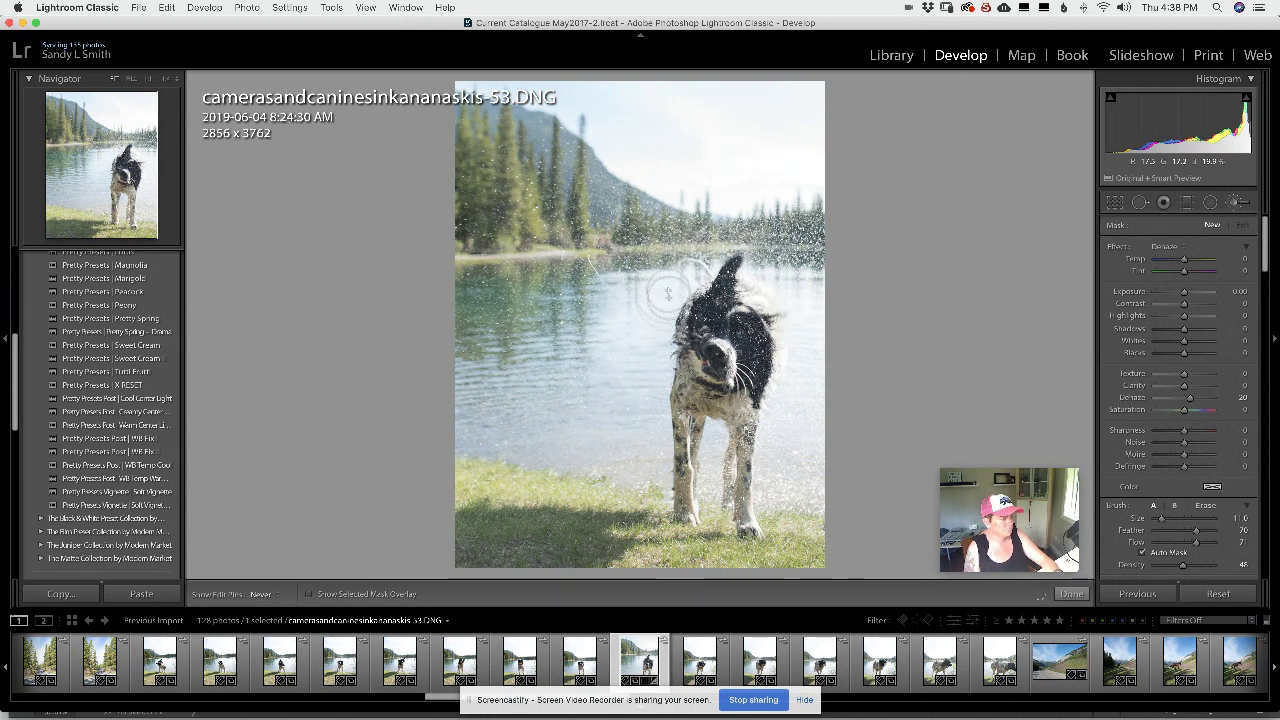
key("h")
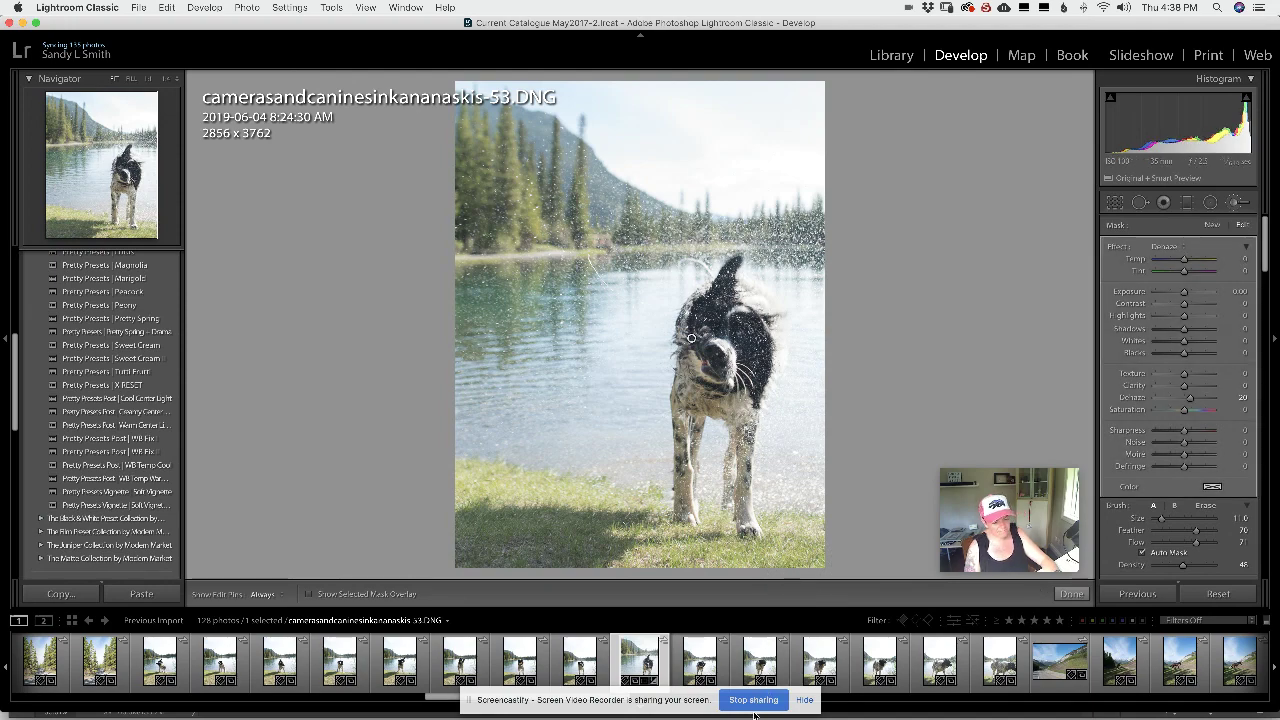
mouse_move(731, 706)
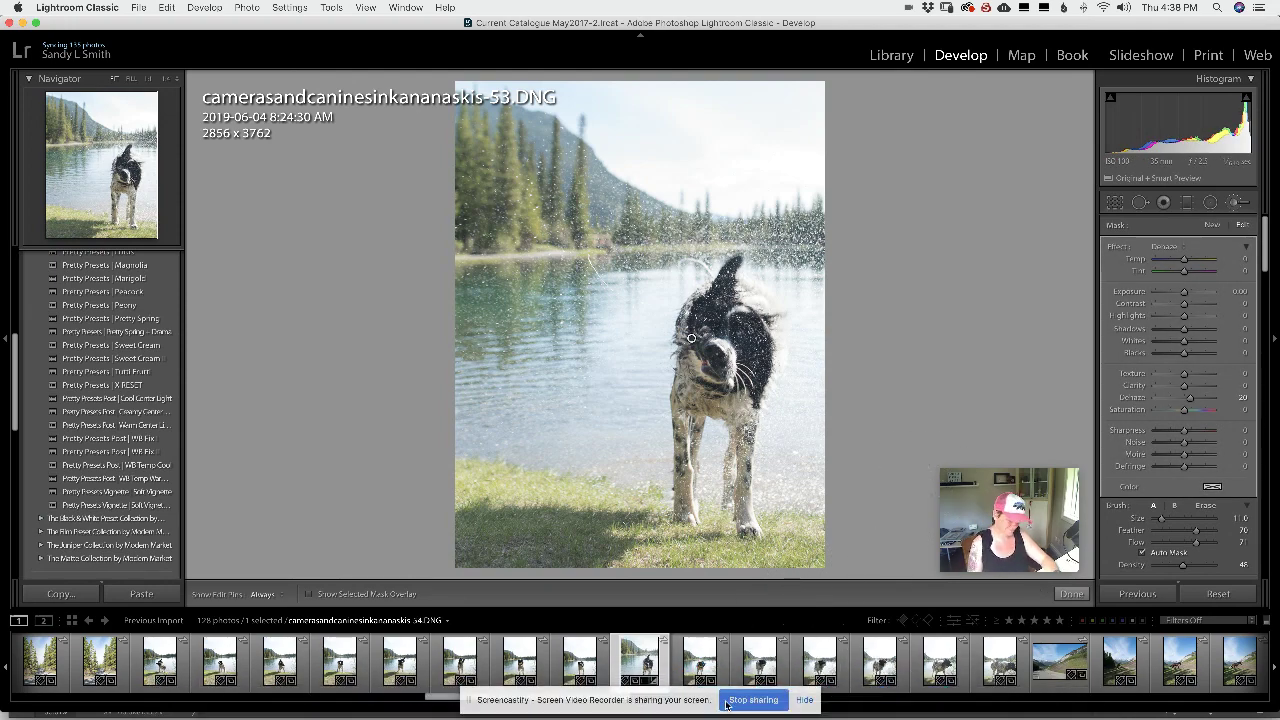
- Browse the filmstrip past the horse photo and forest photo 17 to open forest sunburst photo 27
scroll(757, 668, "down", 5)
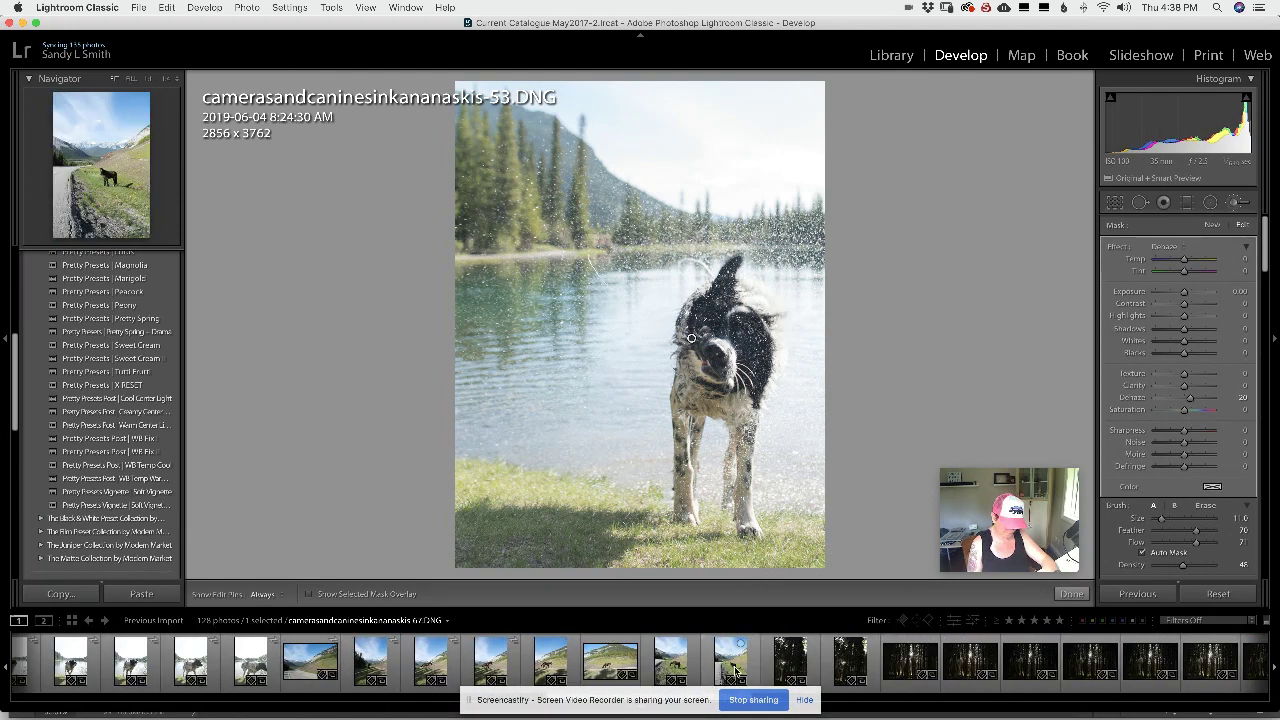
left_click(608, 662)
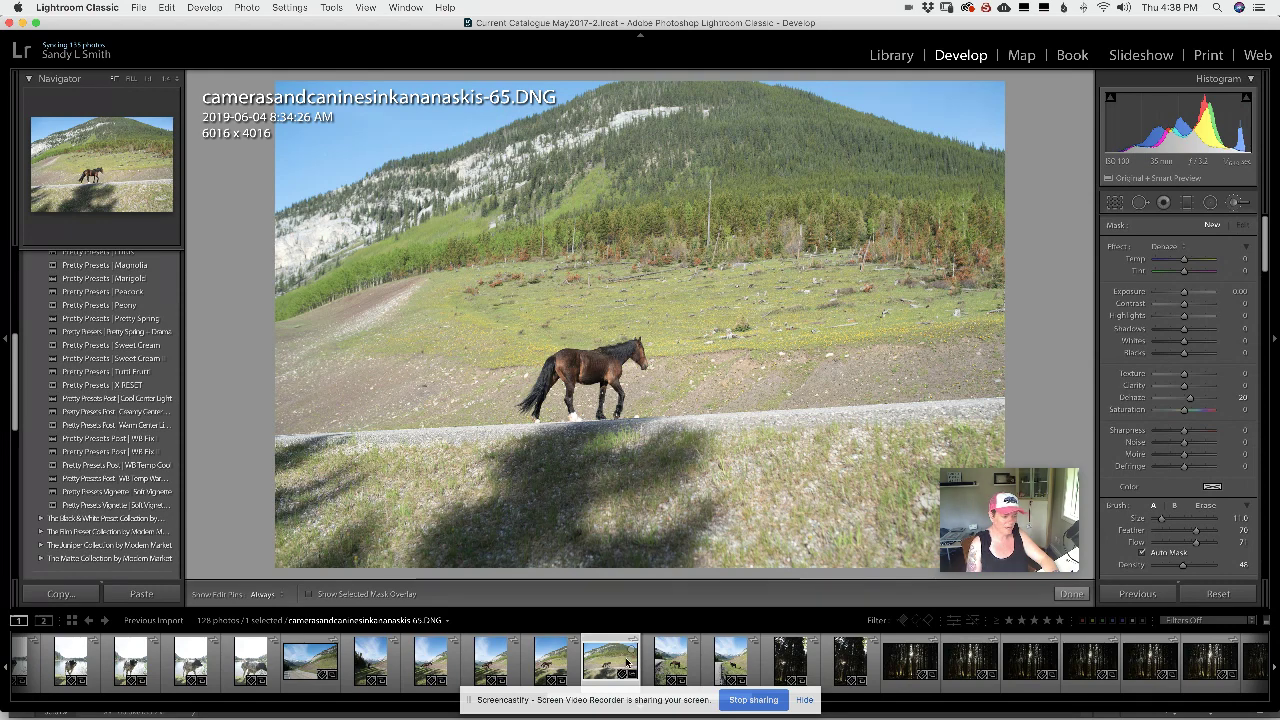
scroll(890, 665, "right", 5)
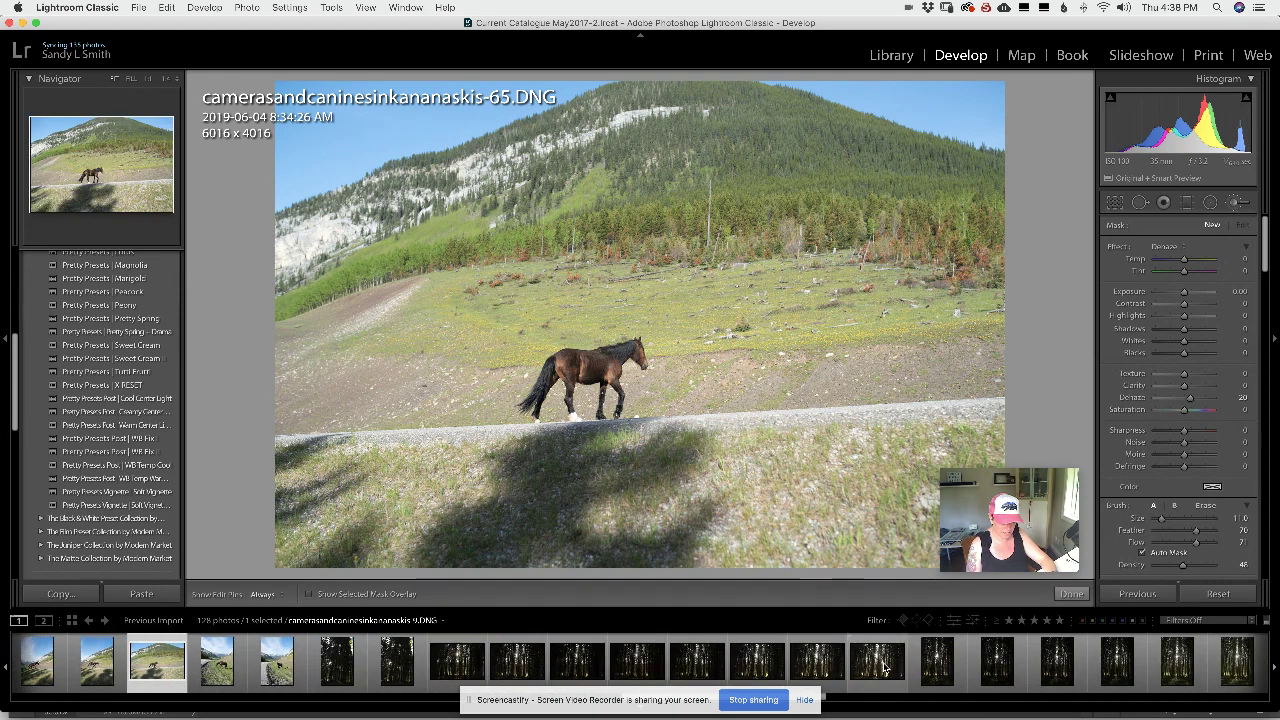
scroll(868, 680, "right", 5)
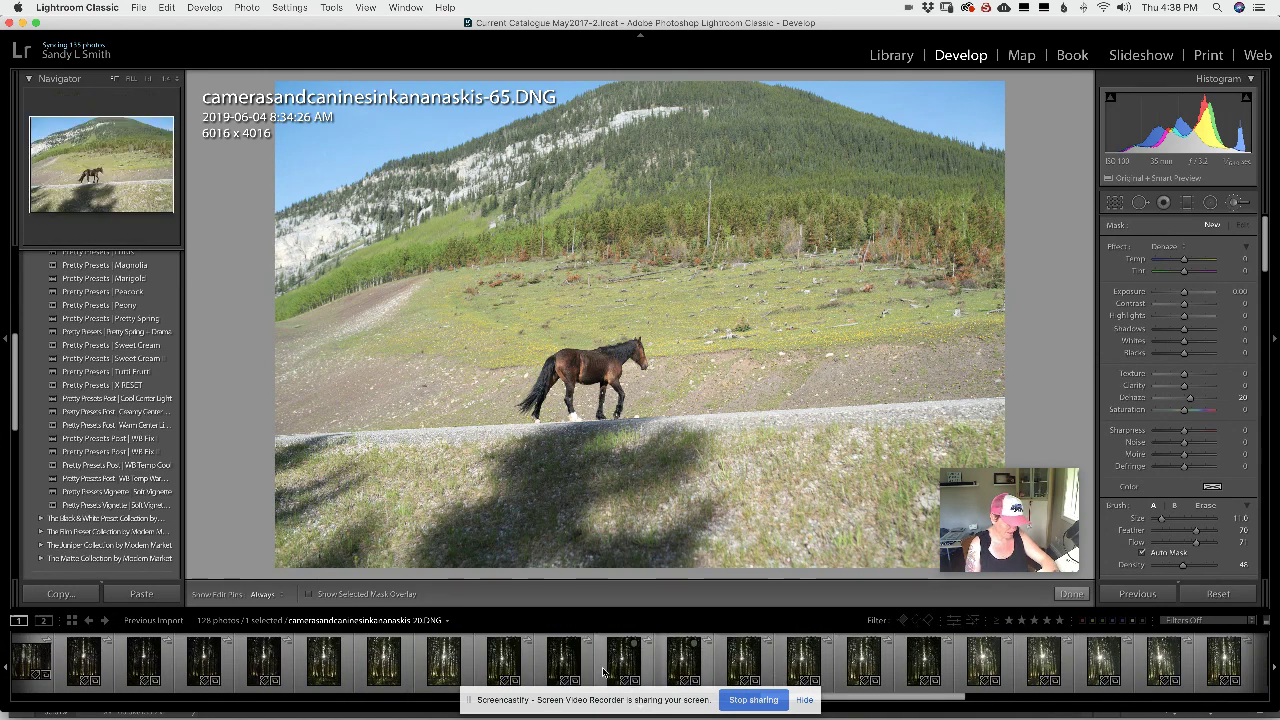
left_click(458, 673)
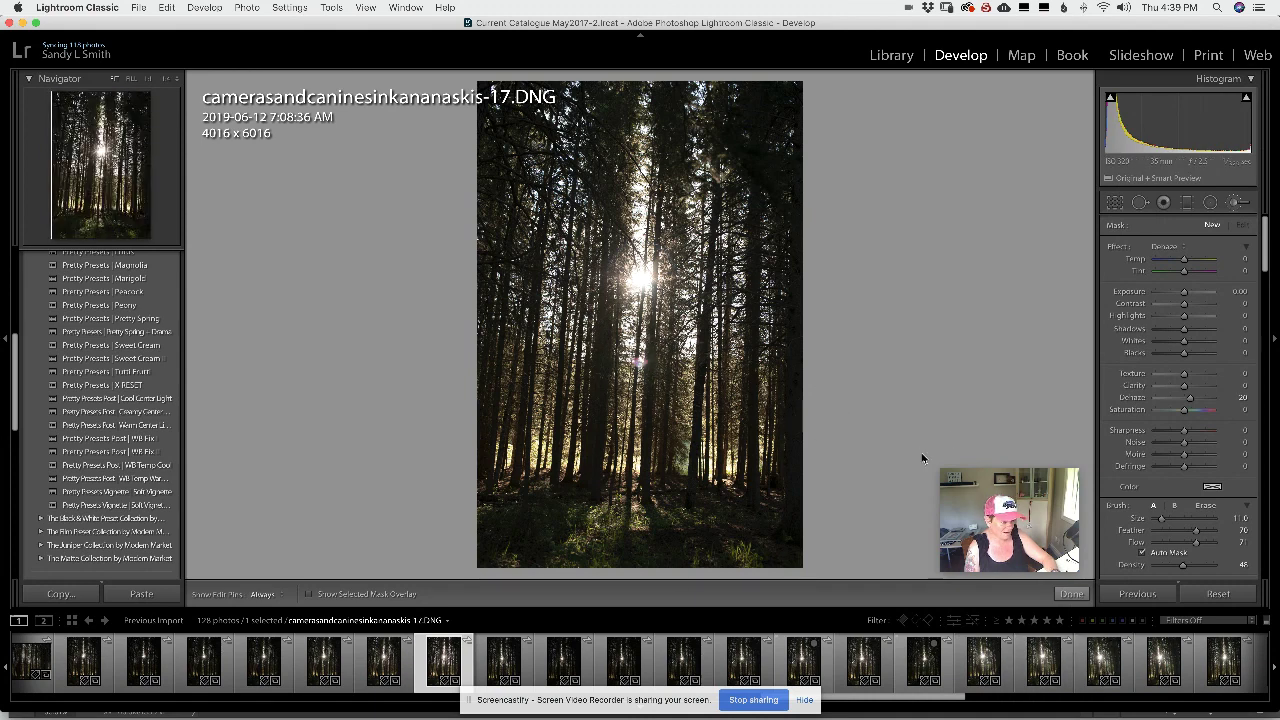
left_click(1042, 665)
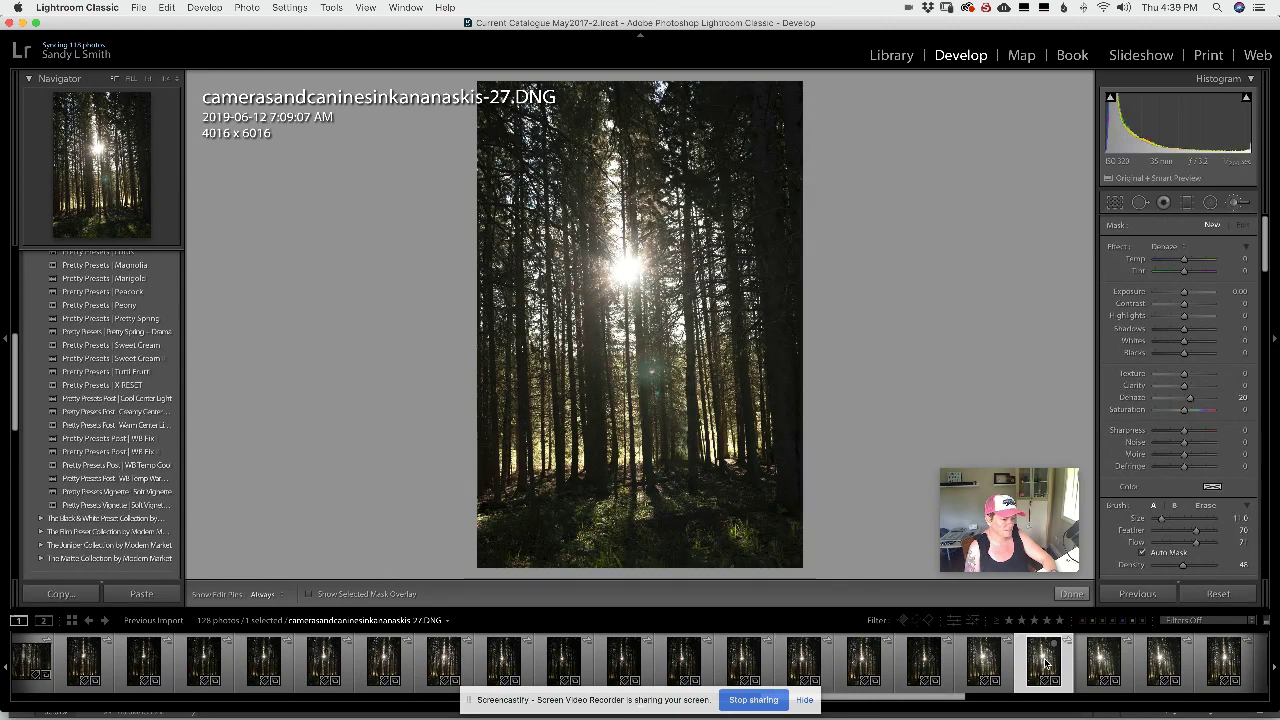
- Rotate forest photo 27 by 2.37° in Crop & Straighten and apply the 3785 x 5670 crop
left_click(1112, 203)
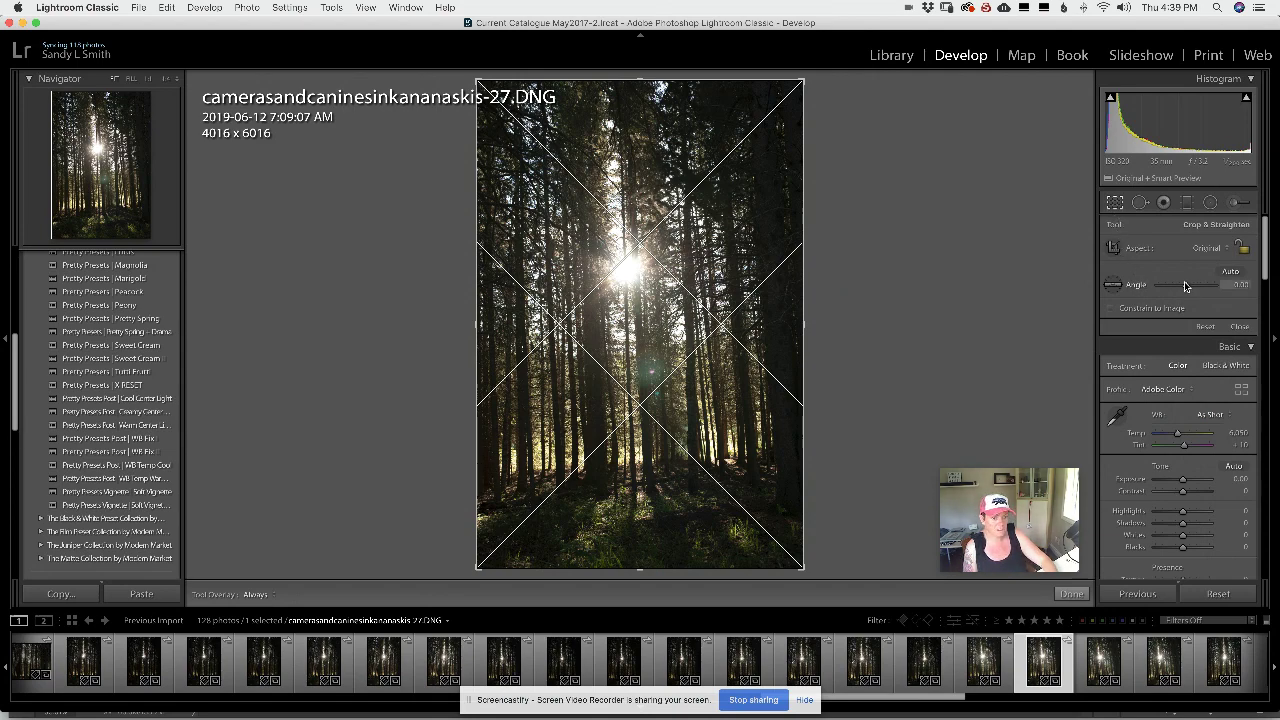
left_click_drag(1185, 289, 1198, 295)
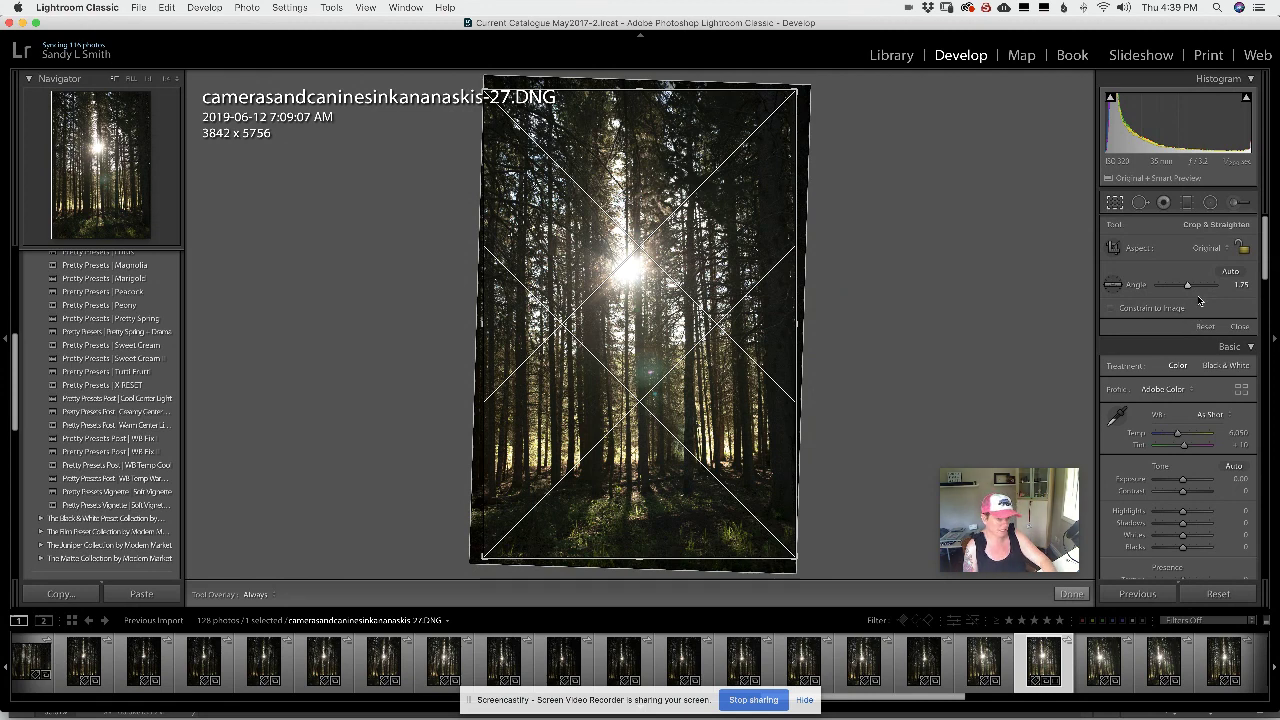
left_click_drag(1187, 287, 1189, 288)
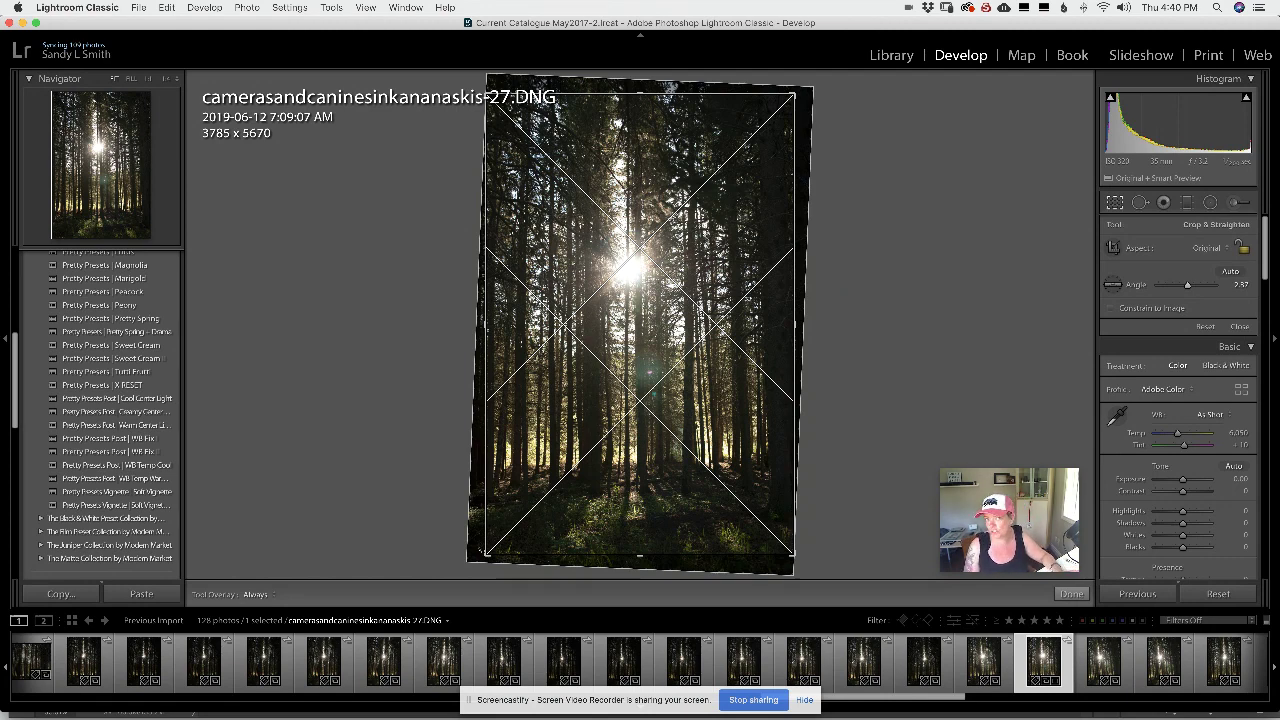
left_click(1071, 594)
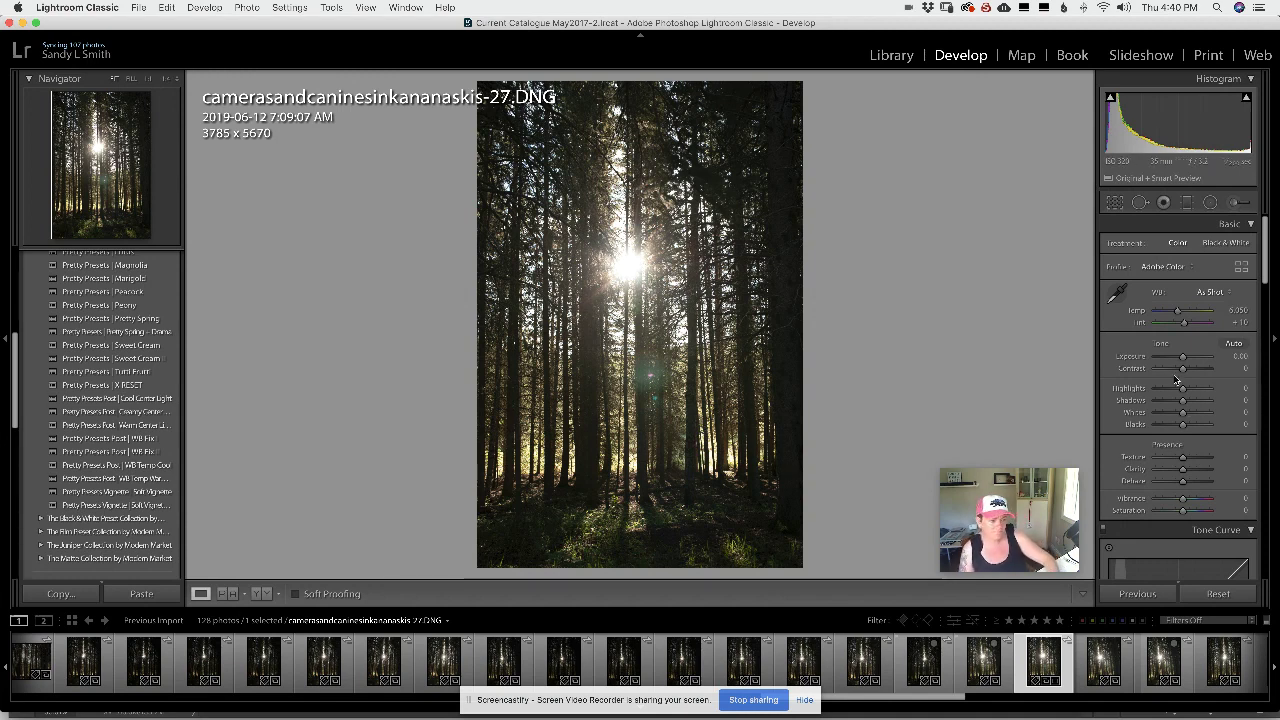
- Switch the camera profile to Adobe Standard and lower Contrast to about -5
left_click(1160, 267)
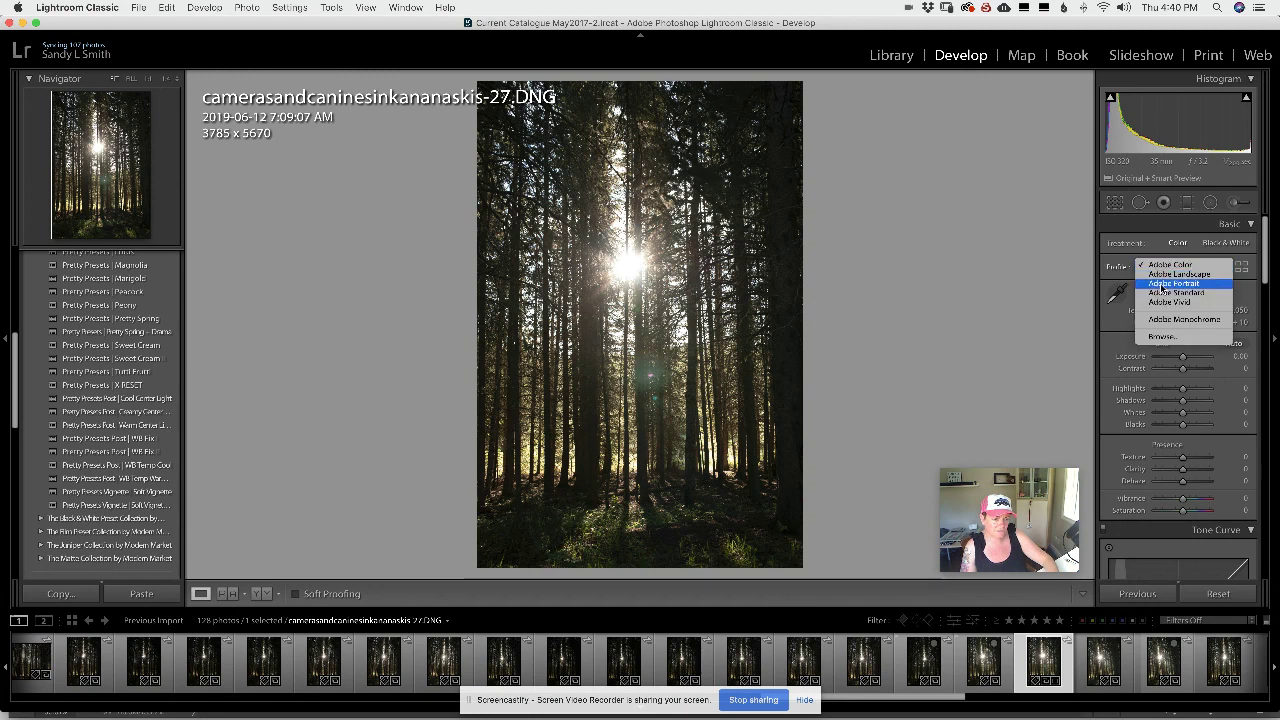
left_click(1165, 292)
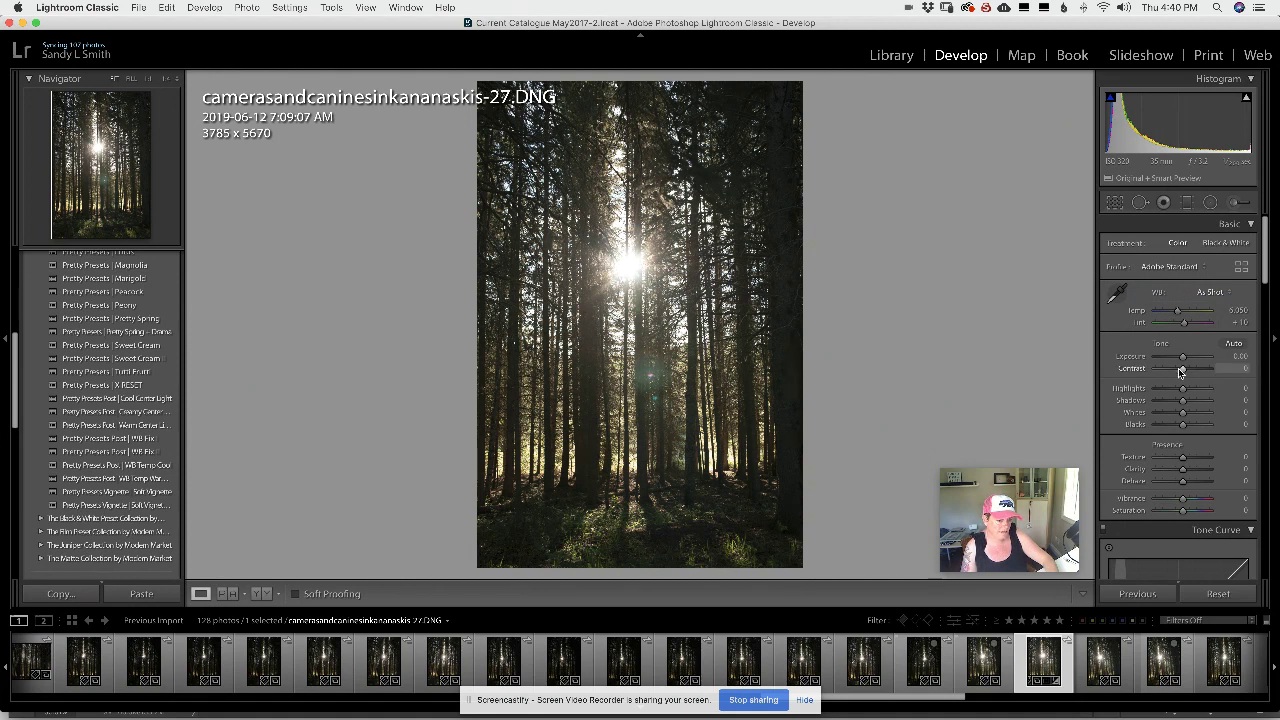
mouse_move(1181, 370)
left_mouse_down()
mouse_move(1204, 372)
mouse_move(1178, 370)
mouse_move(1180, 383)
left_mouse_up()
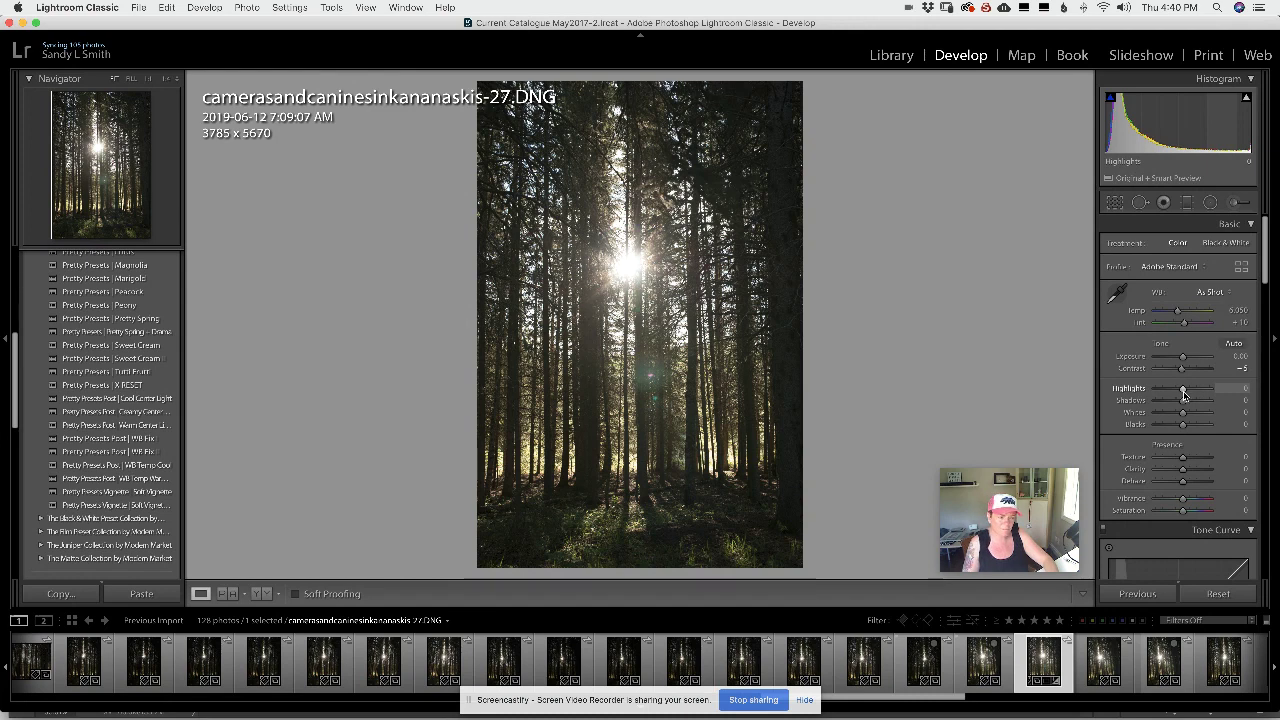
- Set Highlights to -70 and lift Shadows, settling at about +69 after comparing with the original
left_click_drag(1185, 392, 1160, 398)
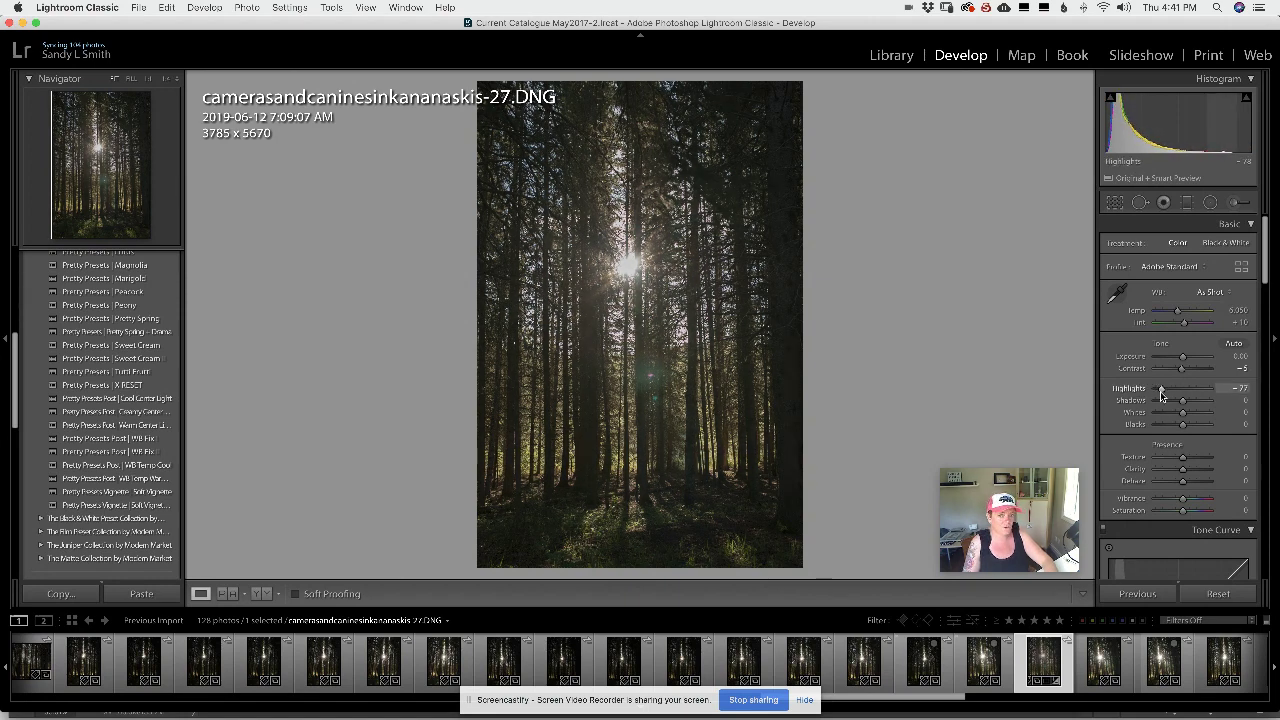
left_click_drag(1160, 389, 1164, 398)
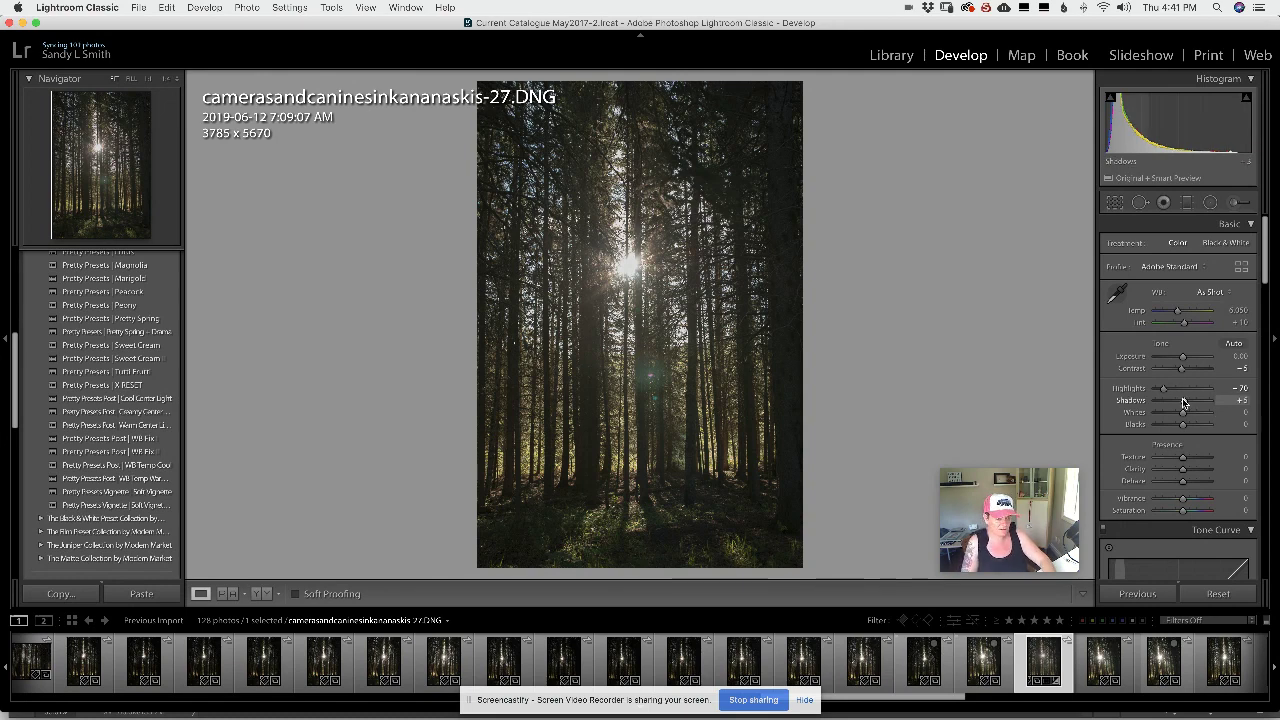
left_click_drag(1183, 401, 1212, 401)
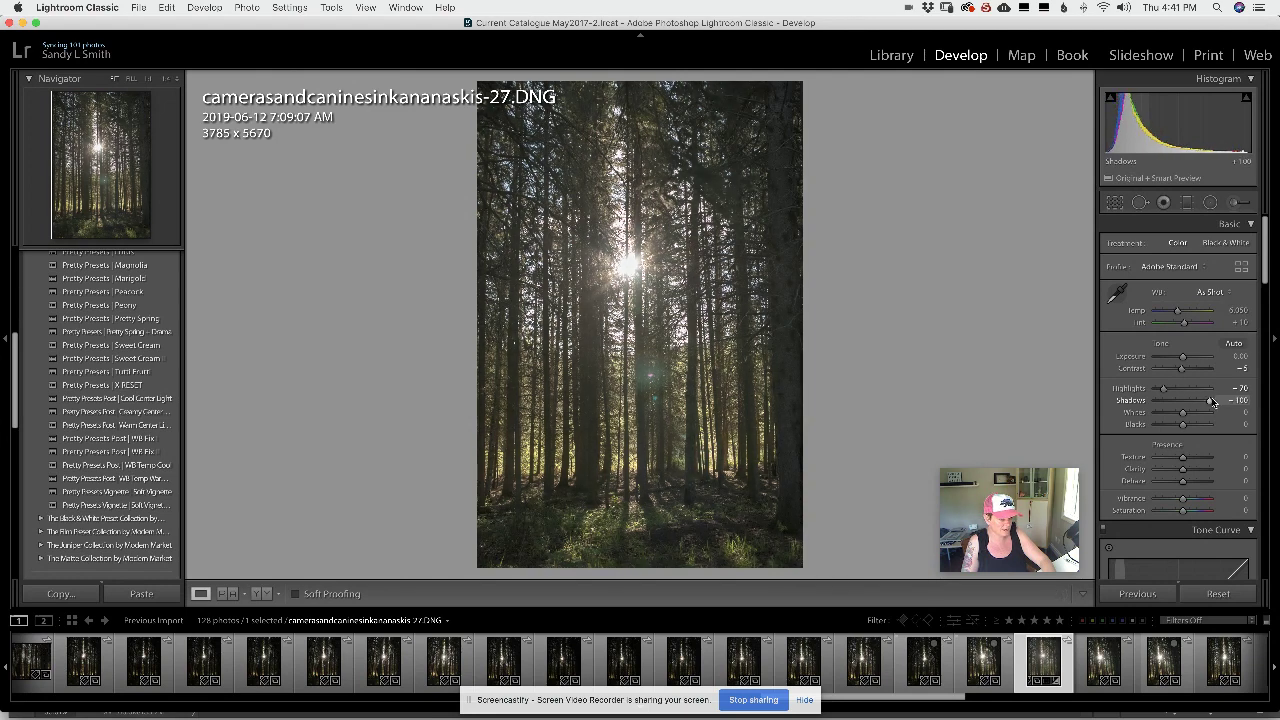
key("backslash")
key("backslash")
key("backslash")
key("backslash")
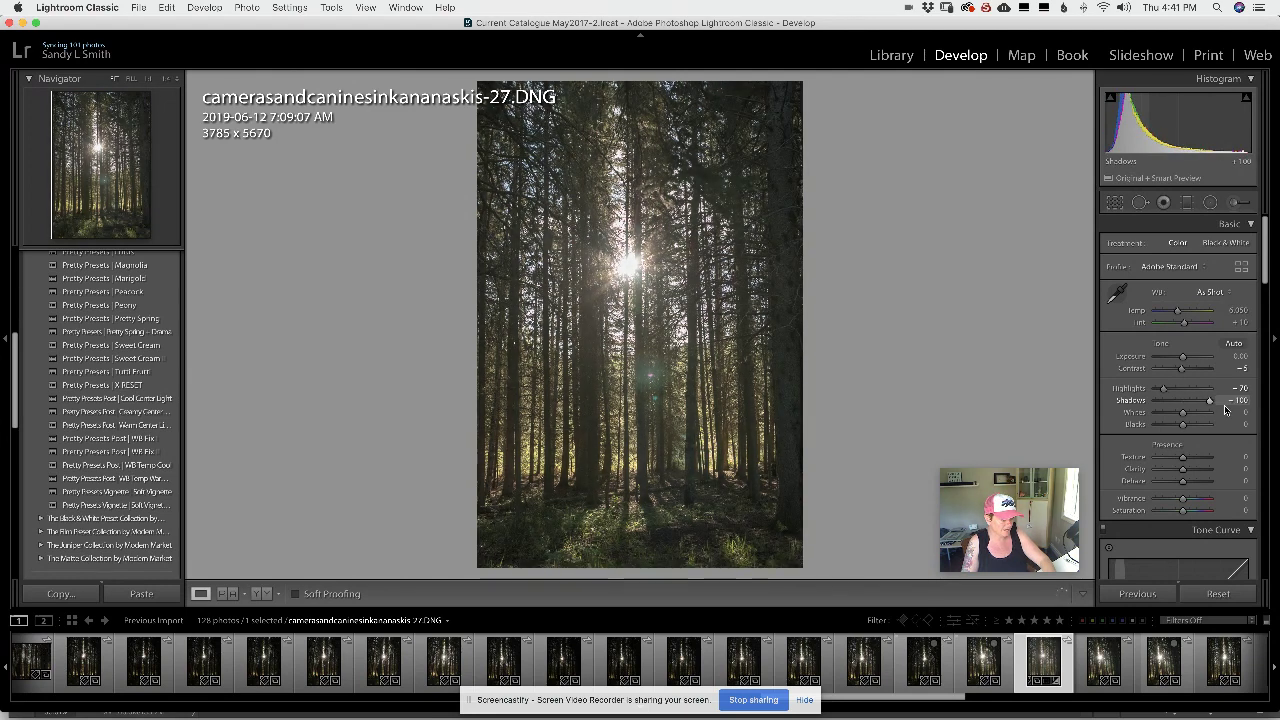
left_click_drag(1209, 401, 1204, 401)
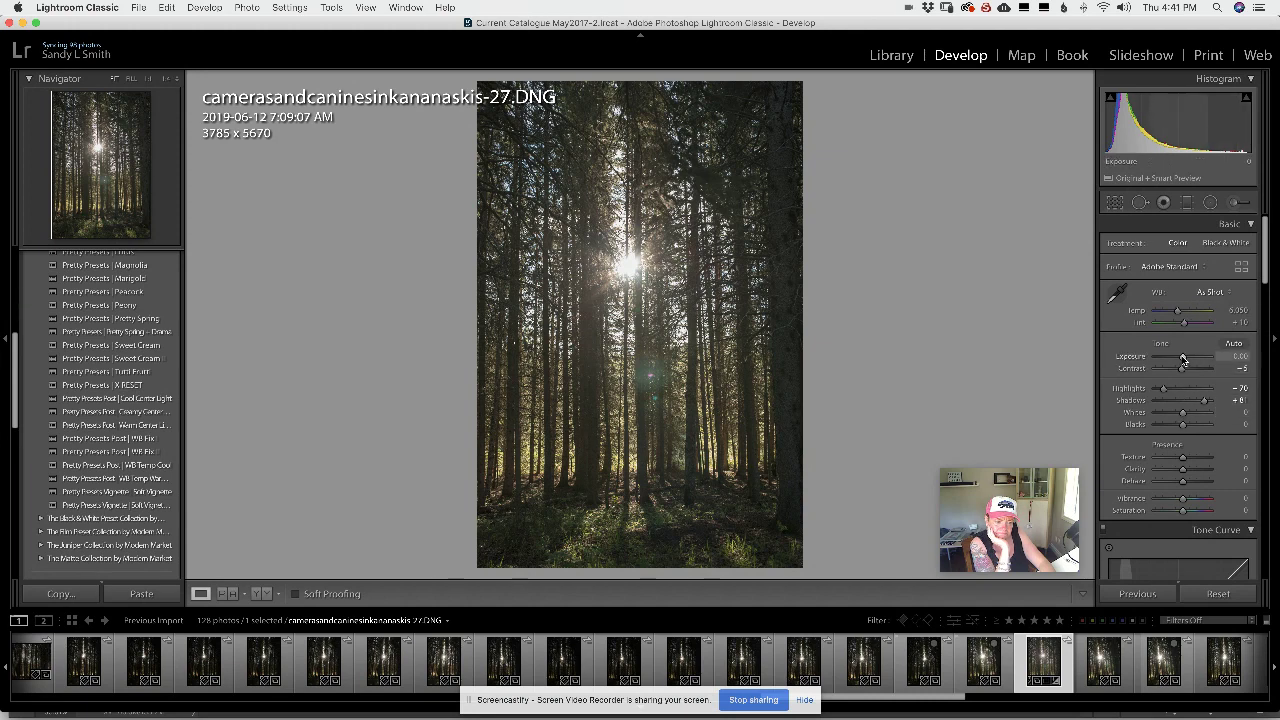
- Try Exposure values from +1.00 up to +1.55, then bring it back to about +0.90
left_click_drag(1183, 358, 1188, 360)
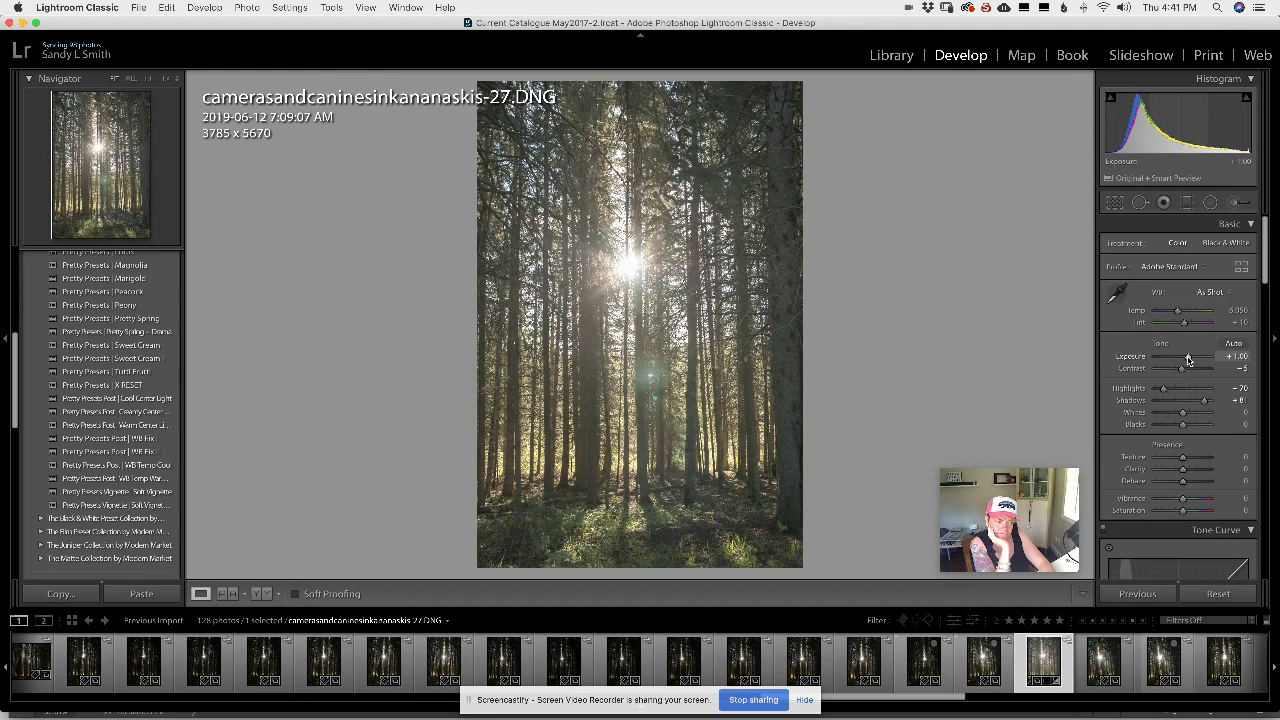
left_click_drag(1188, 360, 1188, 356)
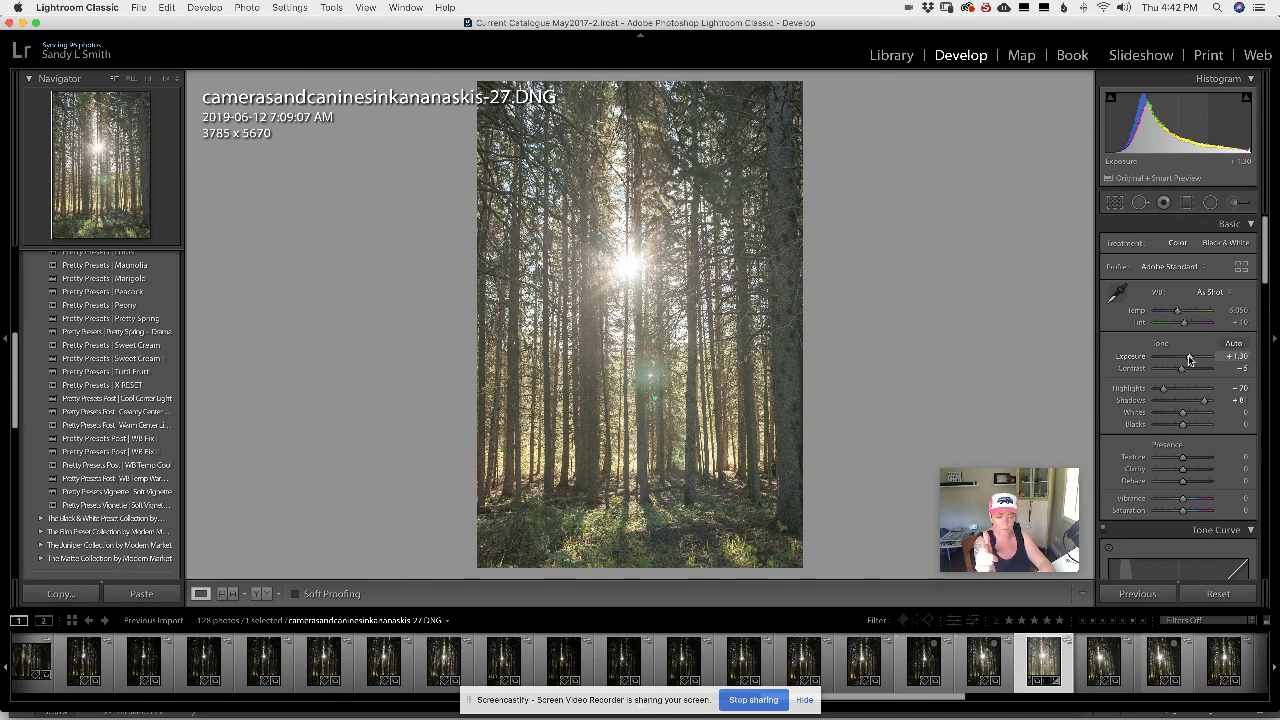
key("Down")
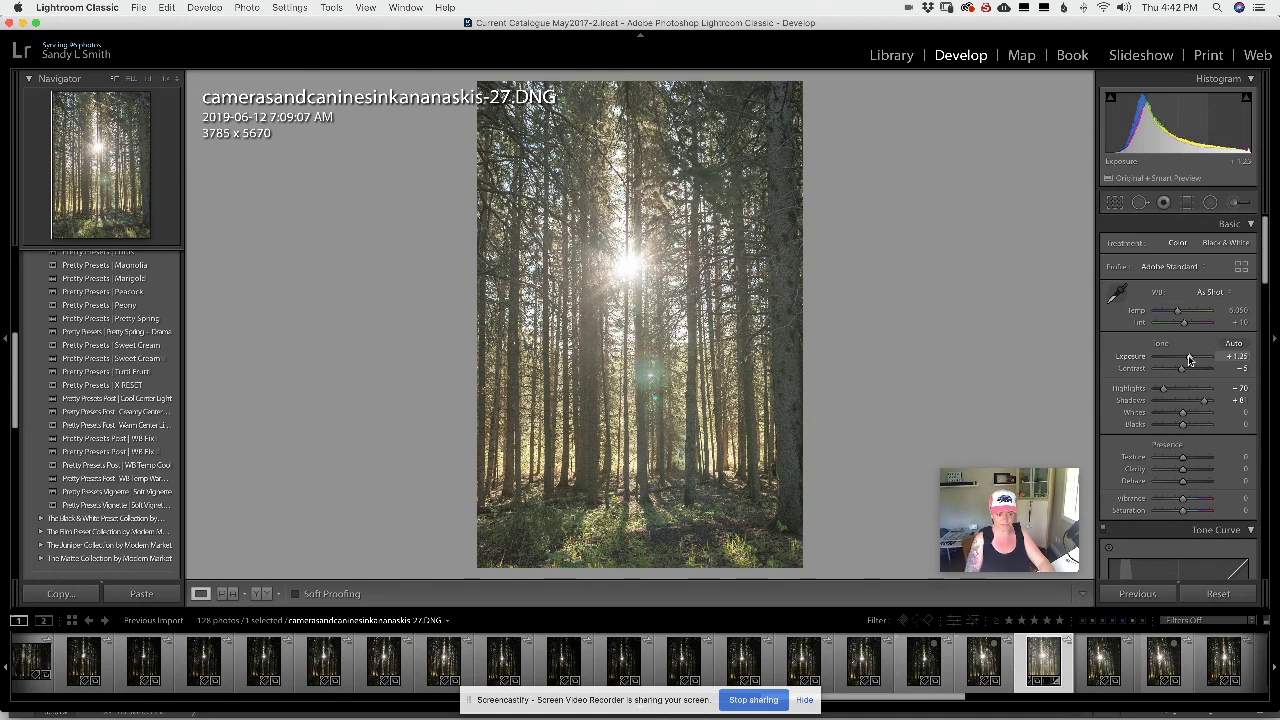
left_click_drag(1188, 355, 1192, 356)
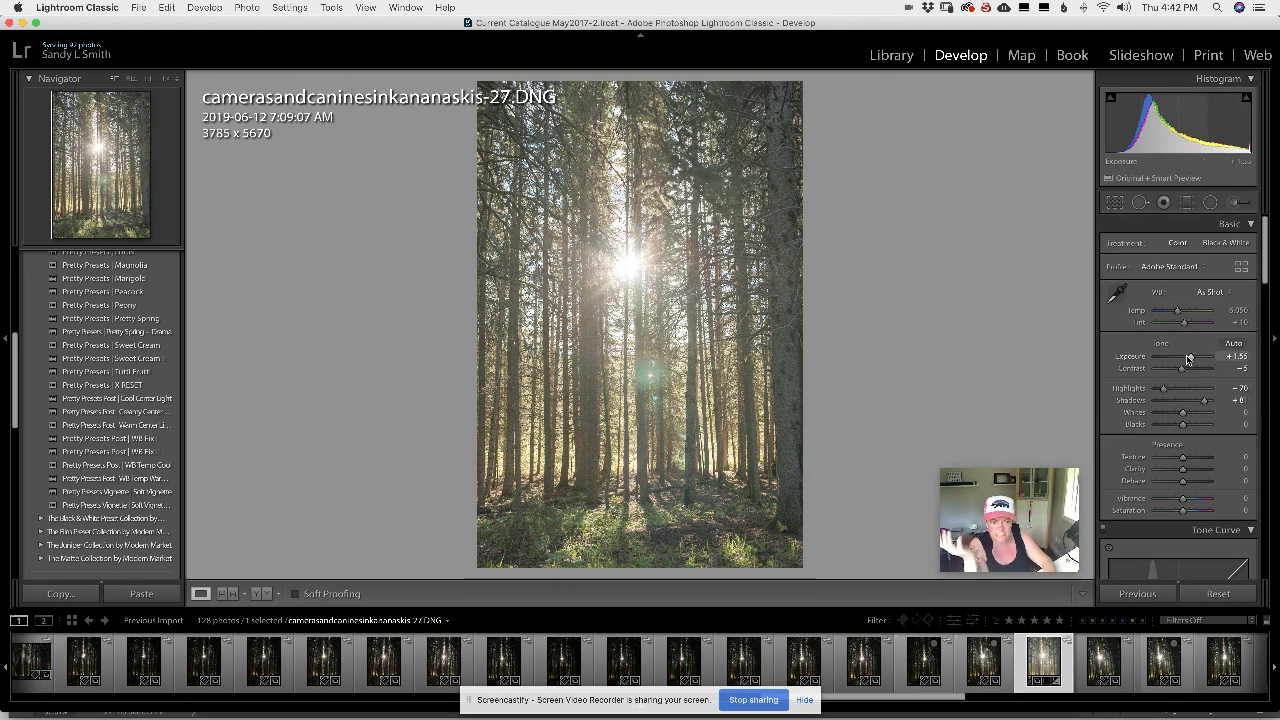
left_click_drag(1187, 358, 1177, 362)
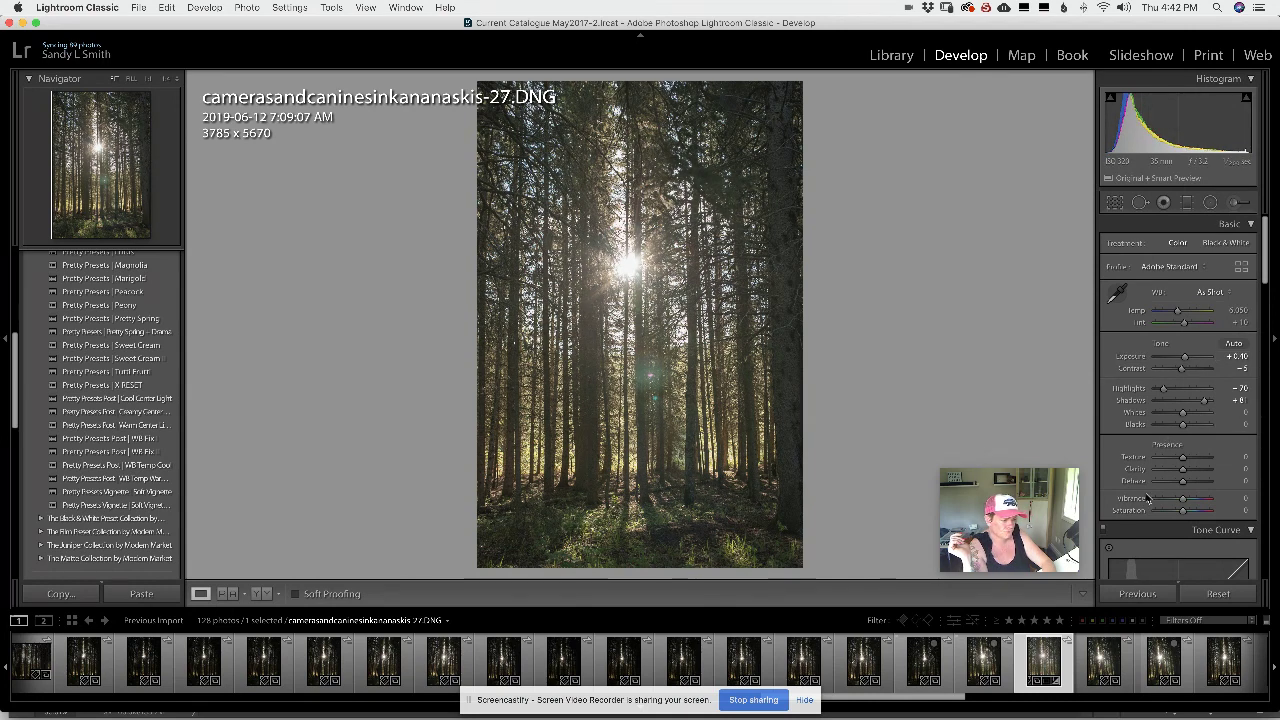
left_click_drag(1268, 287, 1278, 407)
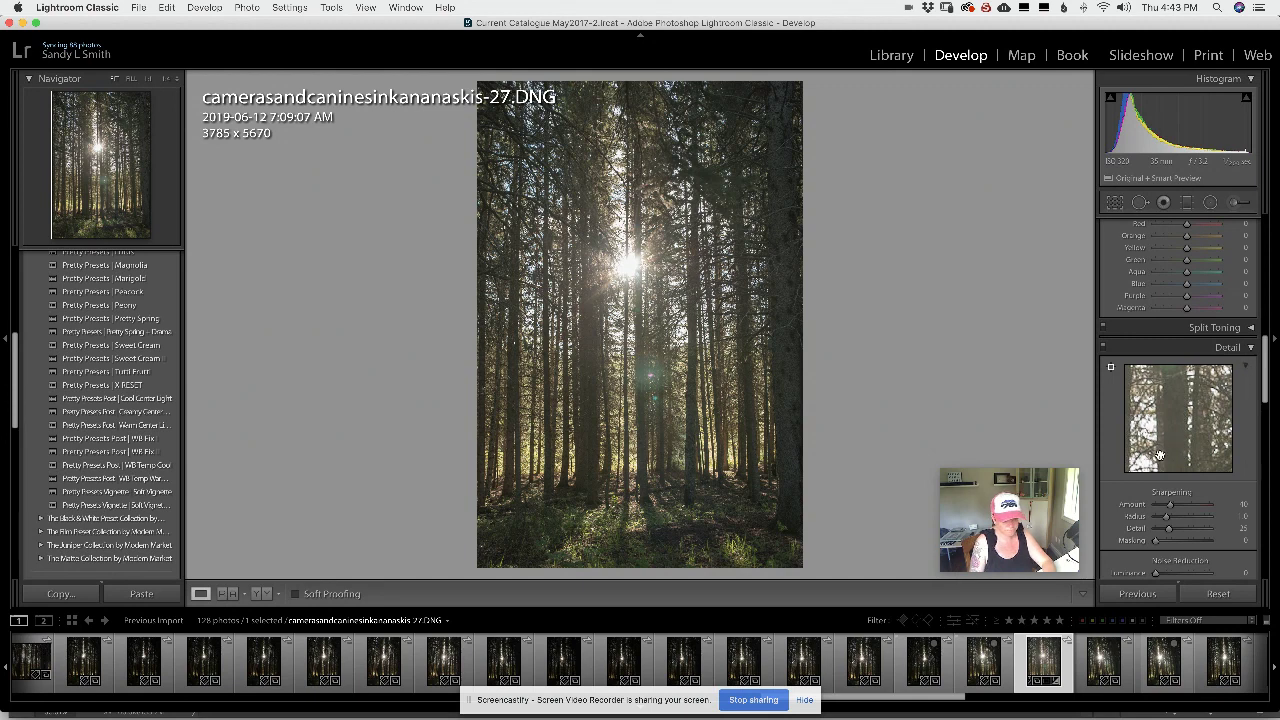
- Point the Detail preview at the sun, try sharpening Detail 29, then reset it to 25
scroll(1160, 452, "up", 1)
scroll(1160, 452, "down", 1)
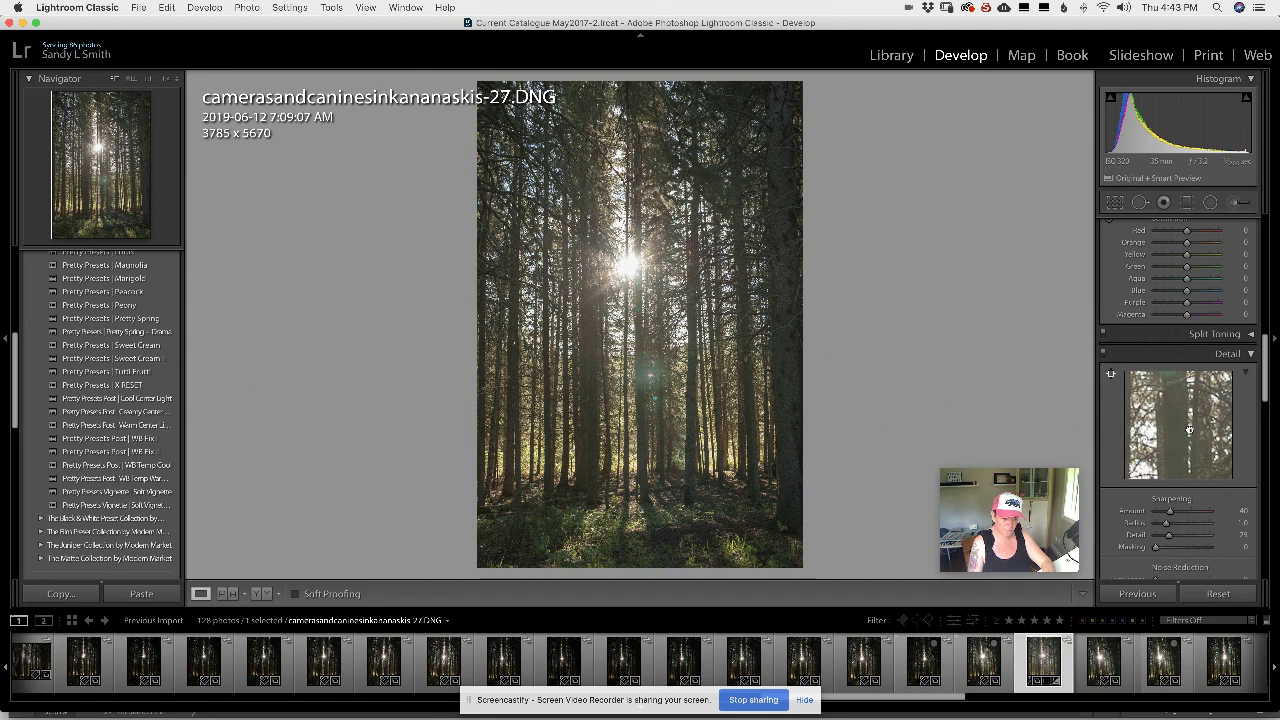
left_click(1188, 432)
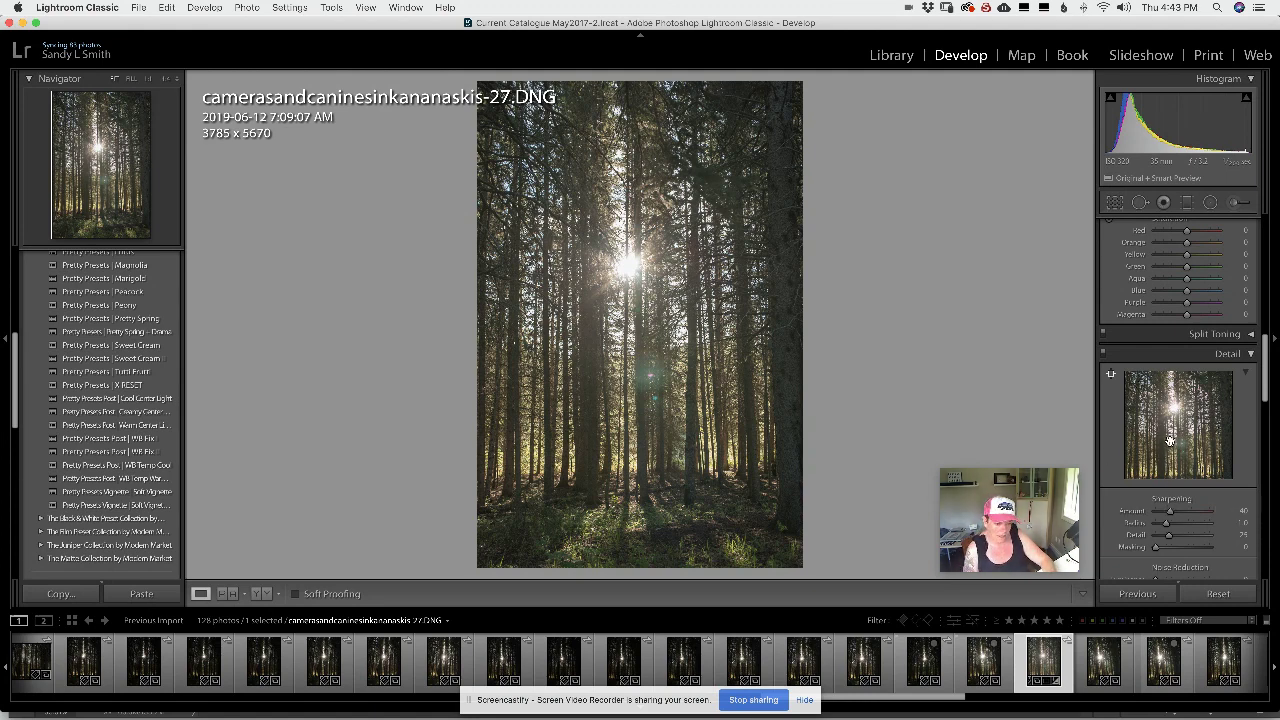
left_click_drag(1164, 538, 1168, 537)
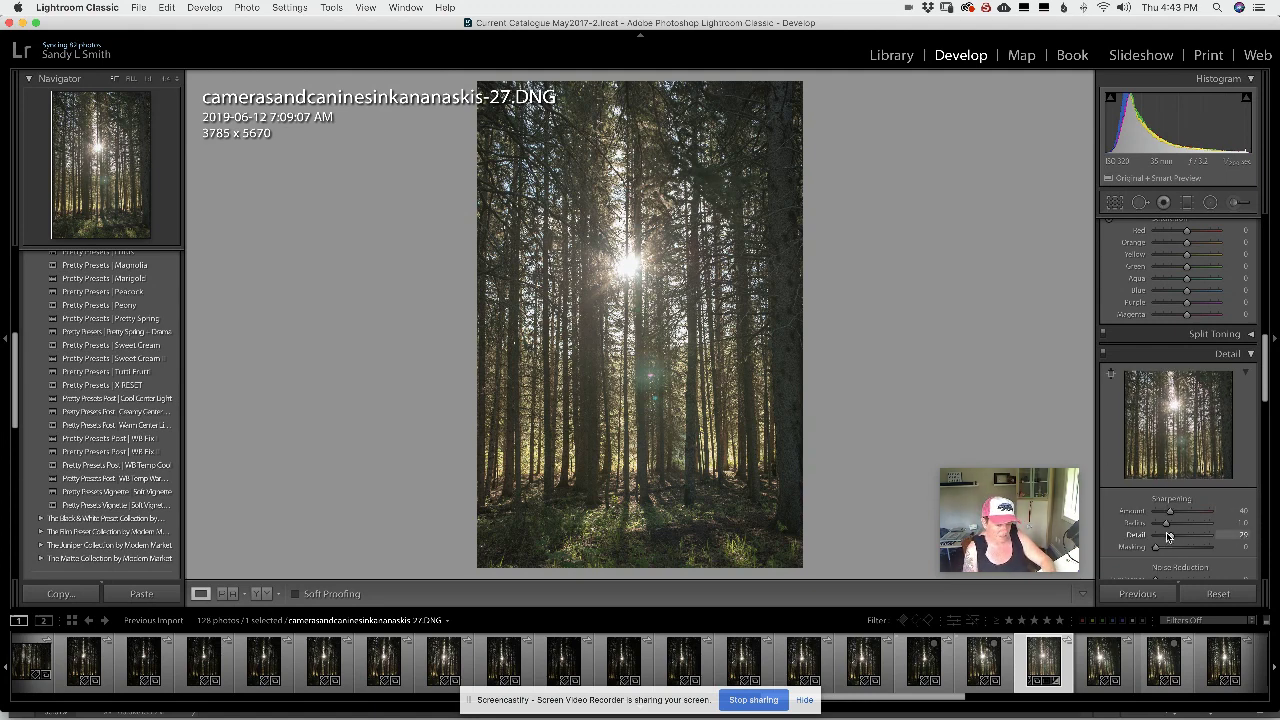
double_click(1200, 533)
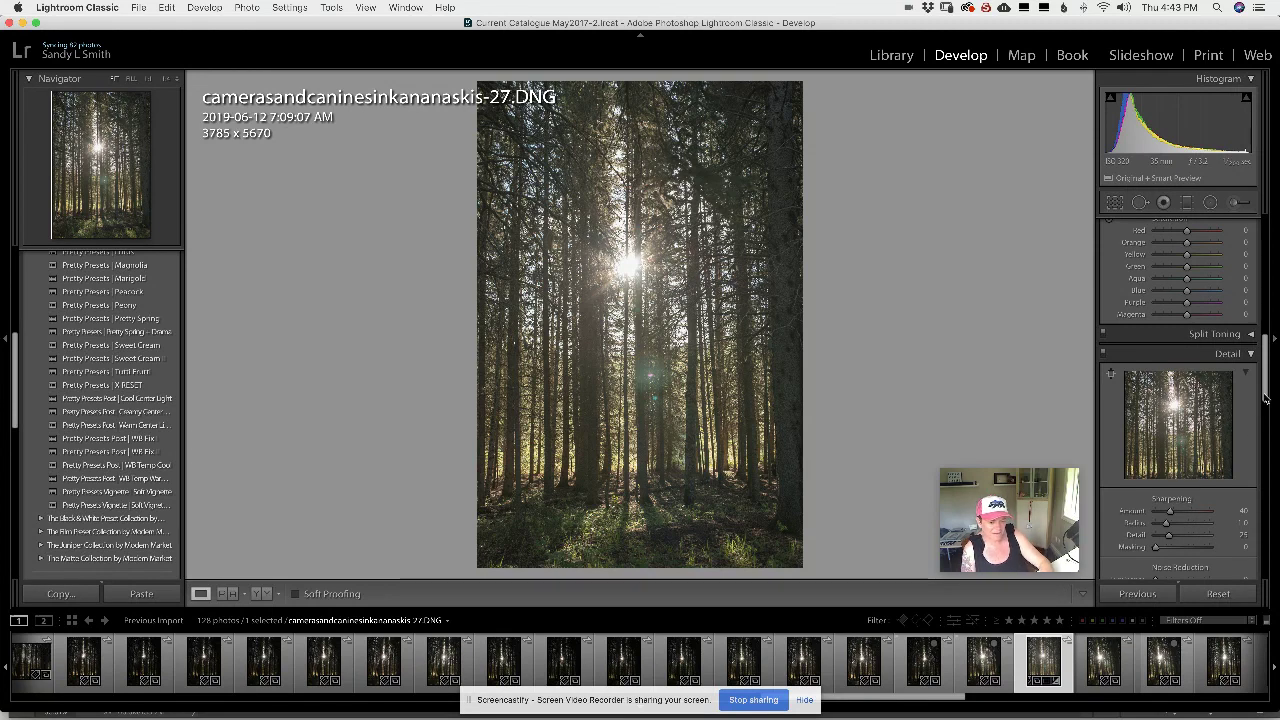
left_click_drag(1265, 398, 1277, 275)
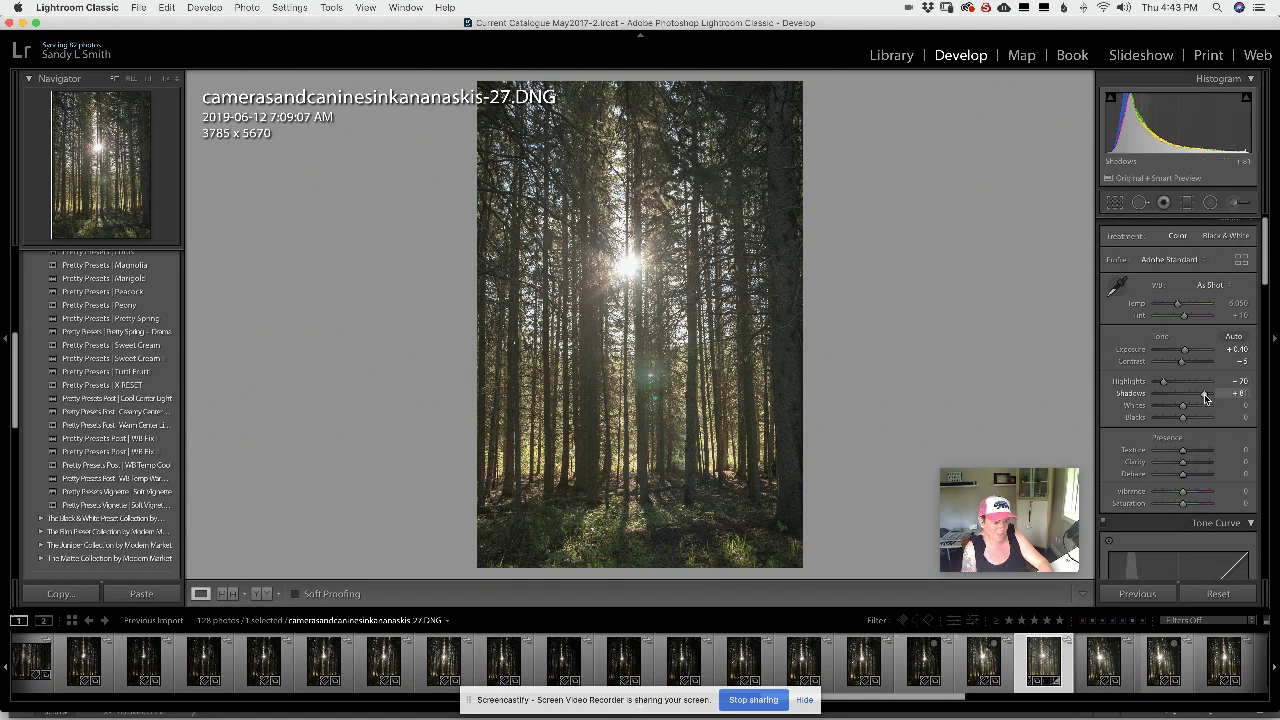
- Test Shadows from dark to +100, settle near +45, and raise Blacks to about +78
left_click_drag(1205, 398, 1147, 408)
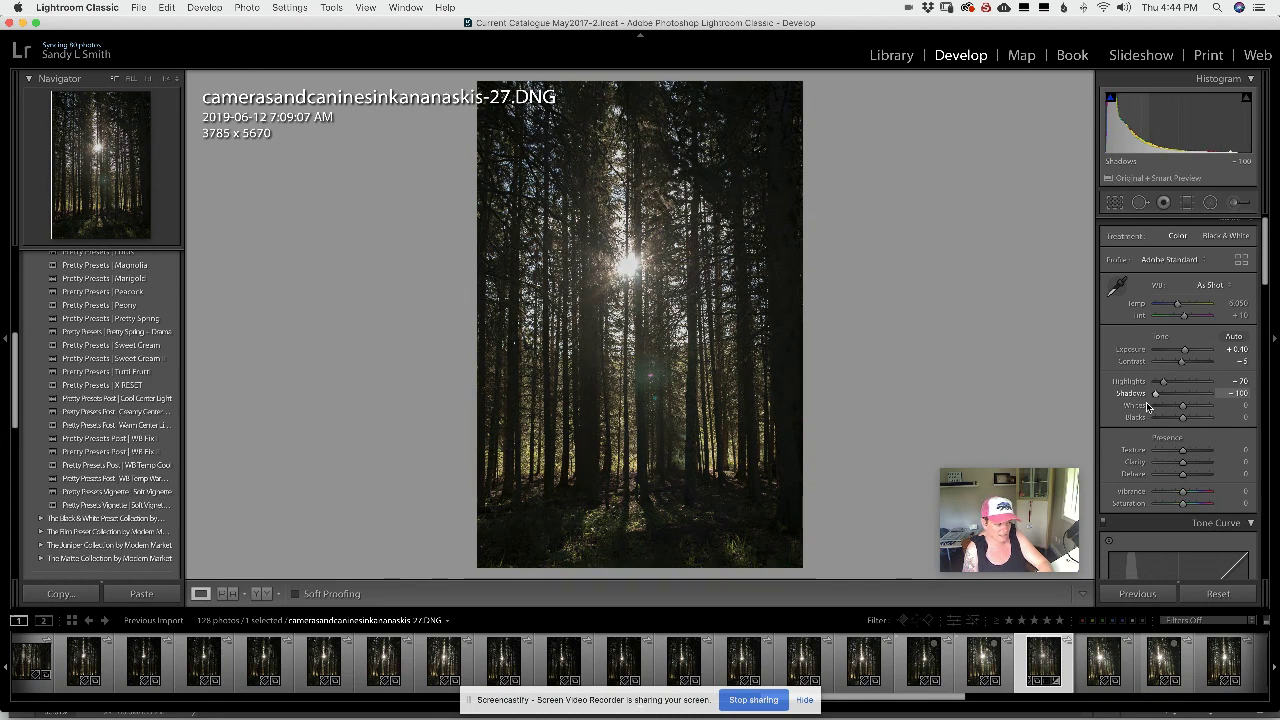
left_click_drag(1156, 394, 1228, 401)
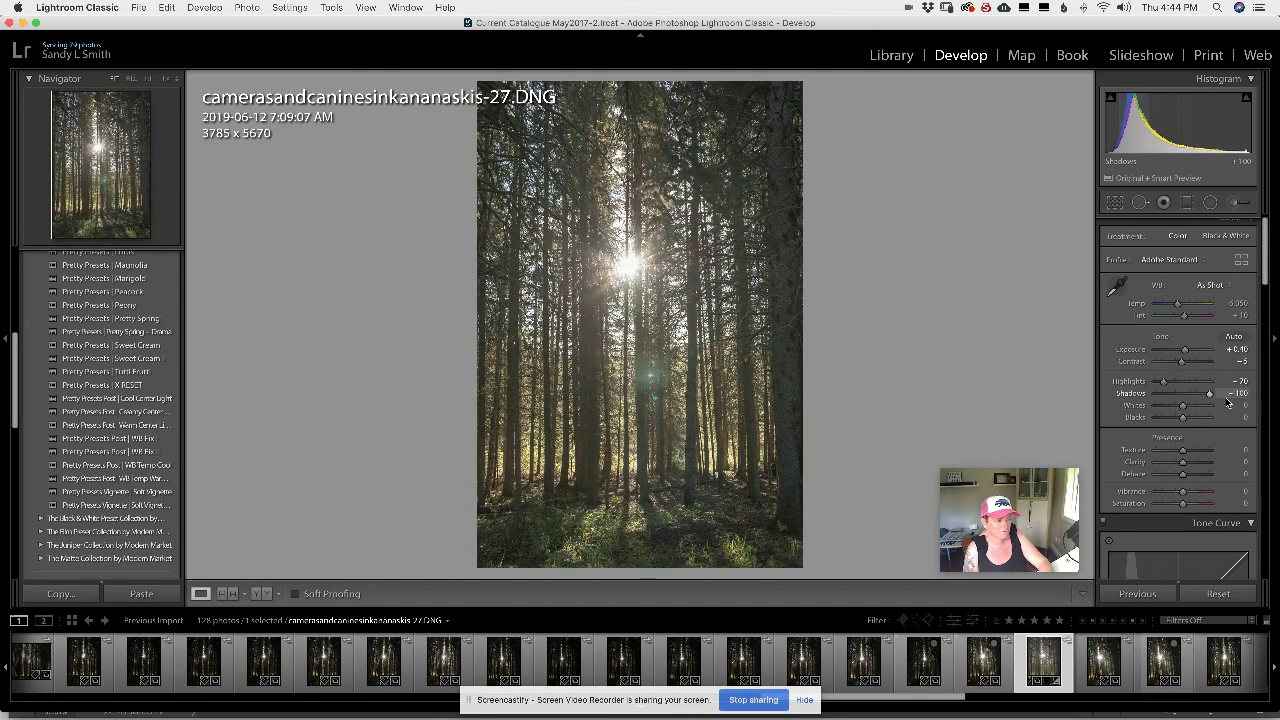
left_click_drag(1211, 397, 1197, 405)
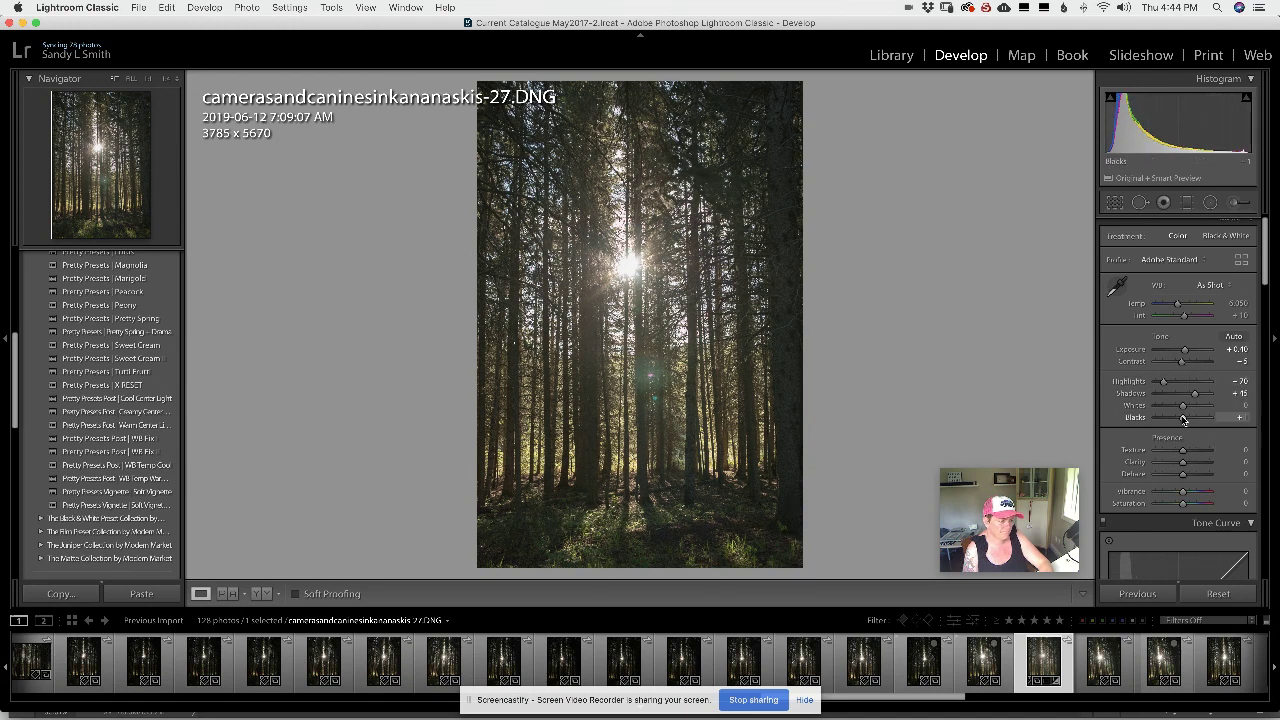
left_click_drag(1183, 419, 1209, 419)
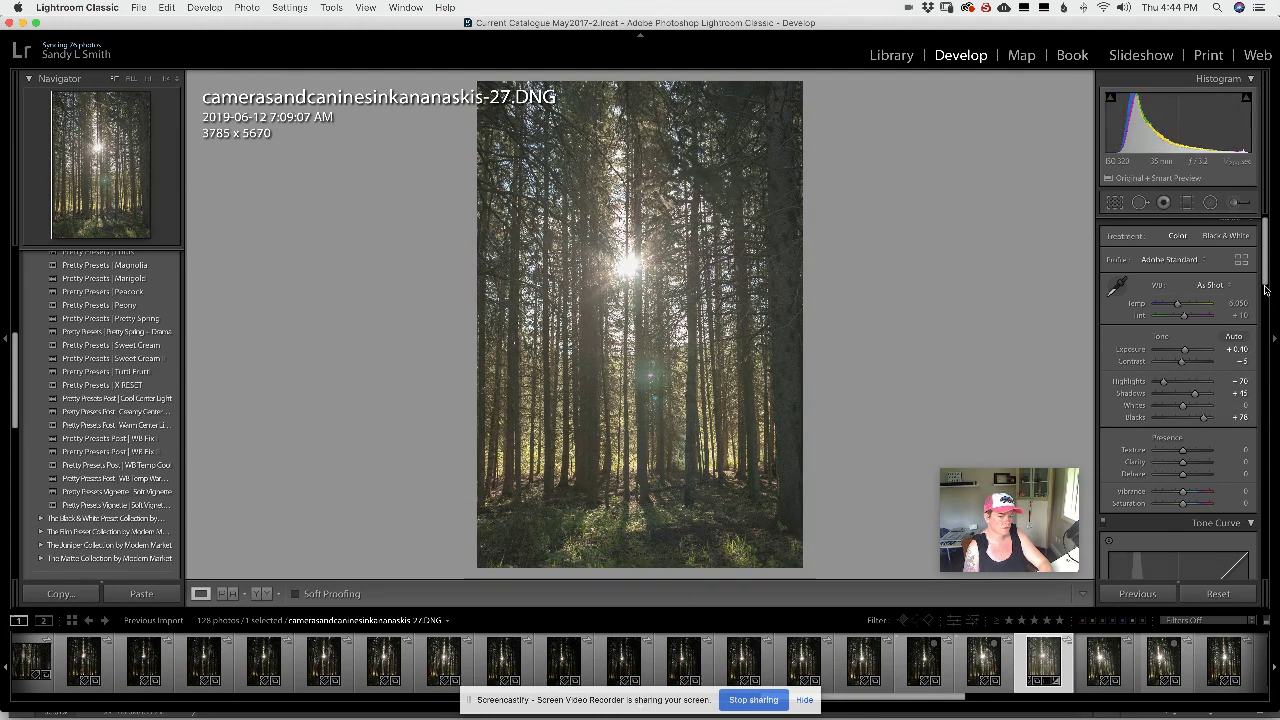
- Enable Profile Corrections in Lens Corrections to apply the Sigma 35mm F1.4 lens profile
scroll(1267, 287, "down", 5)
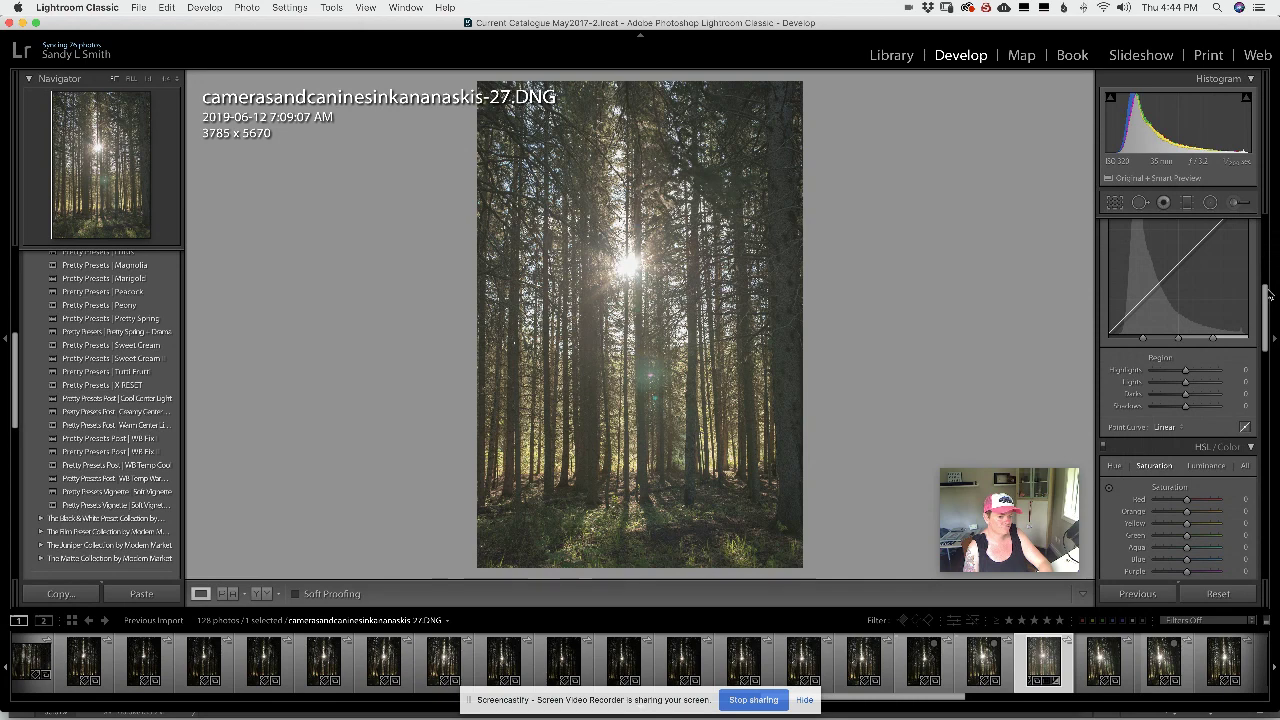
left_click_drag(1265, 310, 1268, 401)
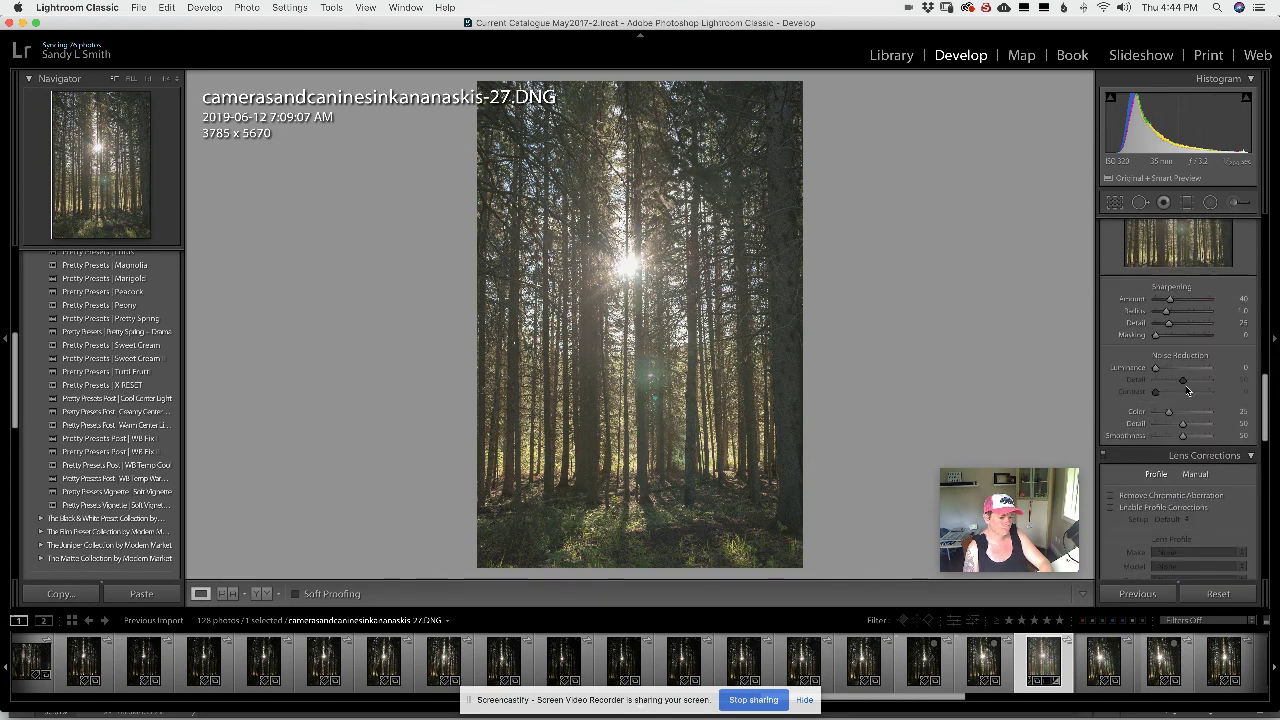
left_click(1111, 508)
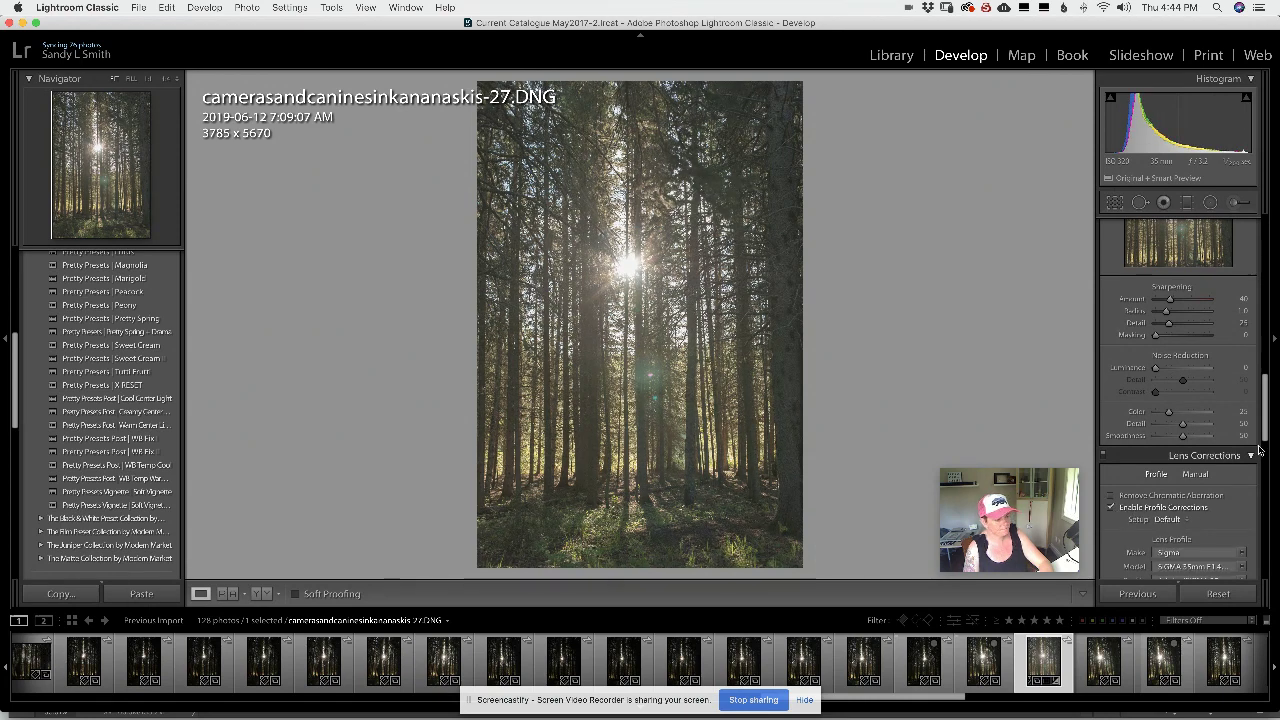
left_click_drag(1268, 432, 1273, 580)
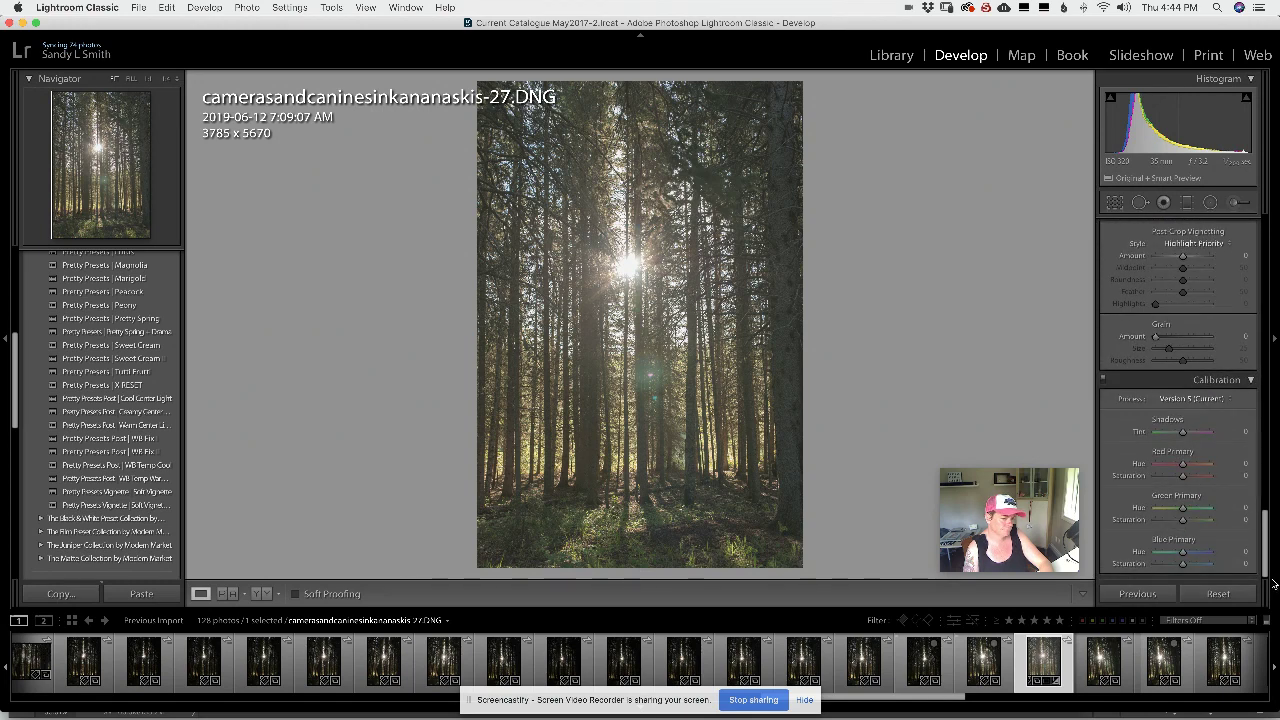
left_click_drag(1273, 585, 1252, 270)
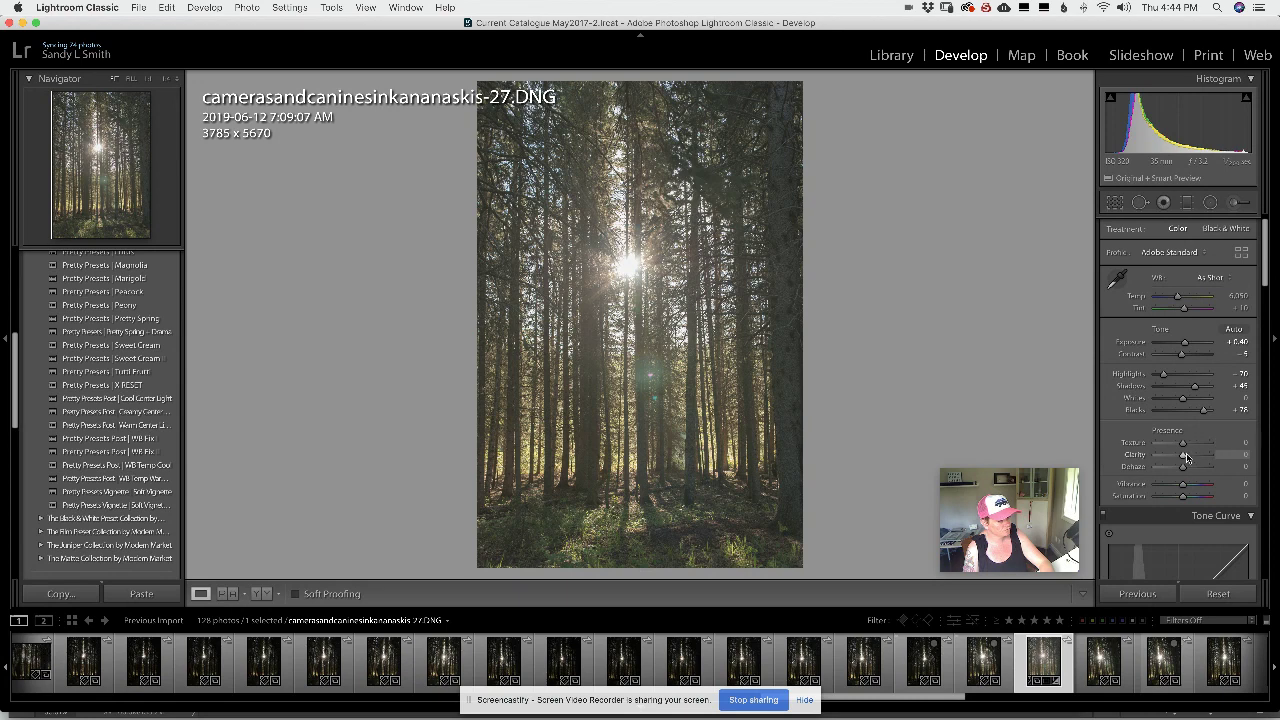
- Push global Dehaze to about +50, then ease it back to roughly +25
left_click_drag(1185, 472, 1208, 468)
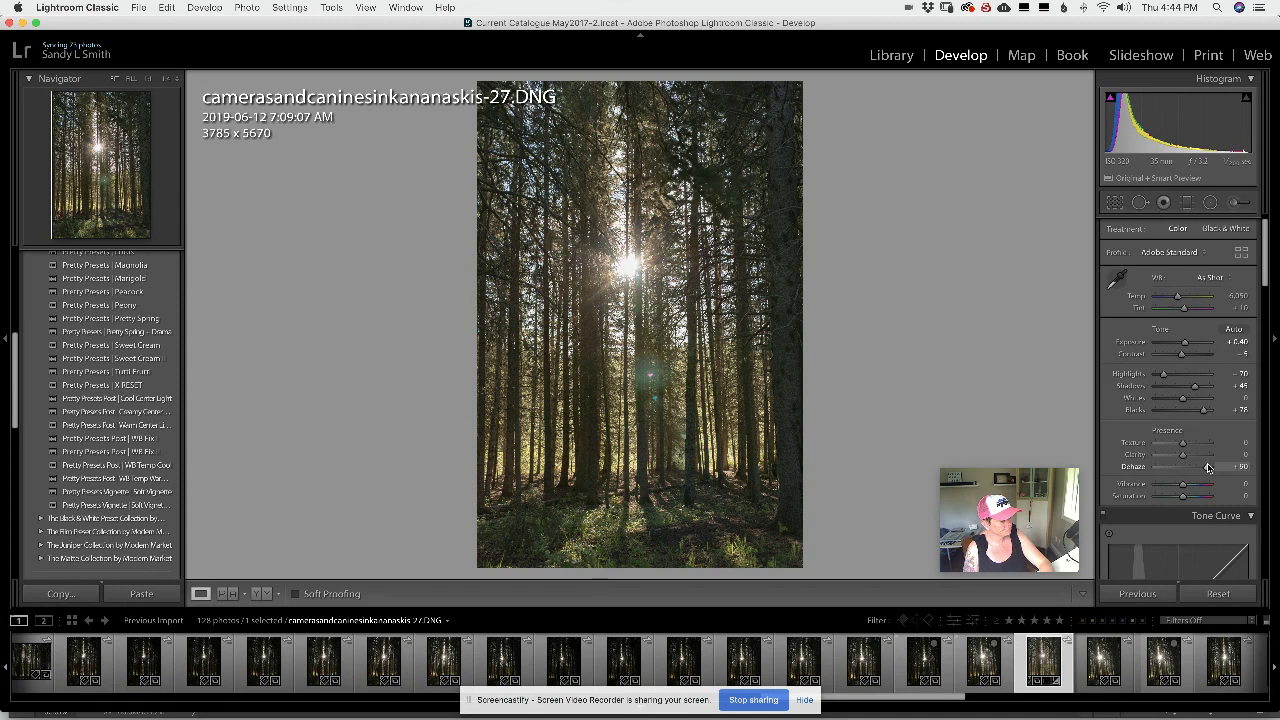
left_click_drag(1208, 468, 1189, 471)
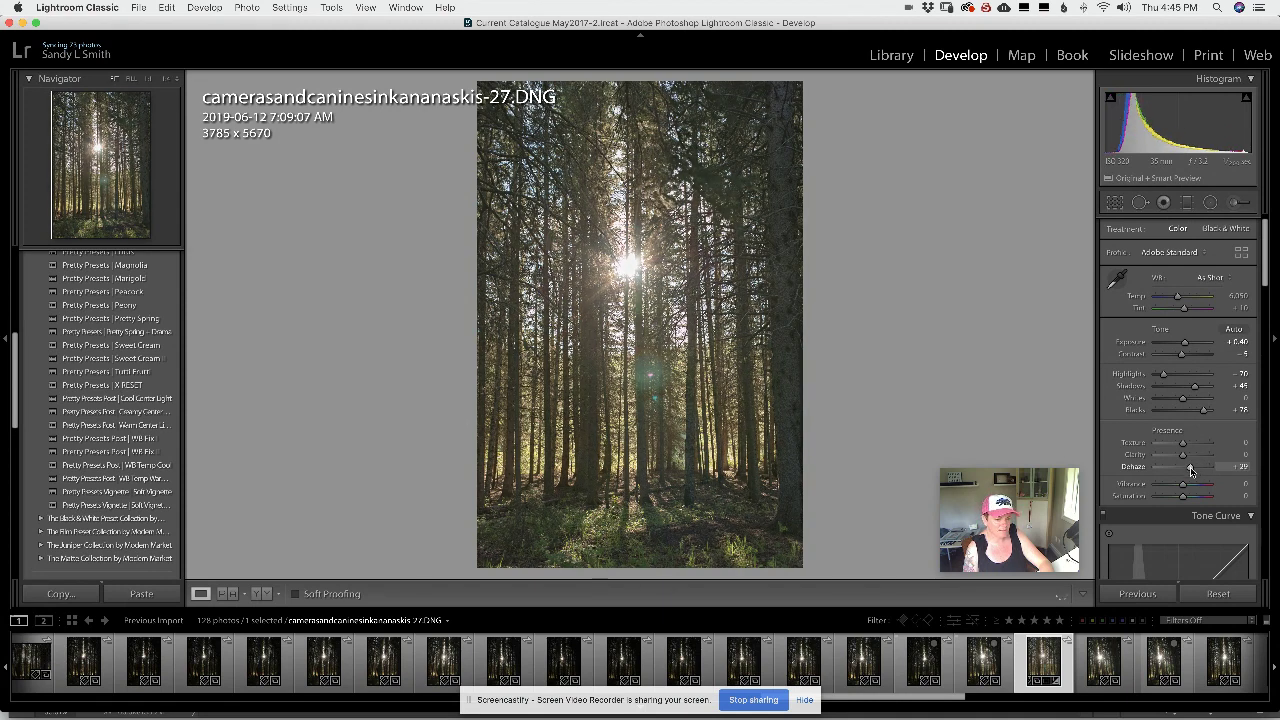
left_click(1232, 203)
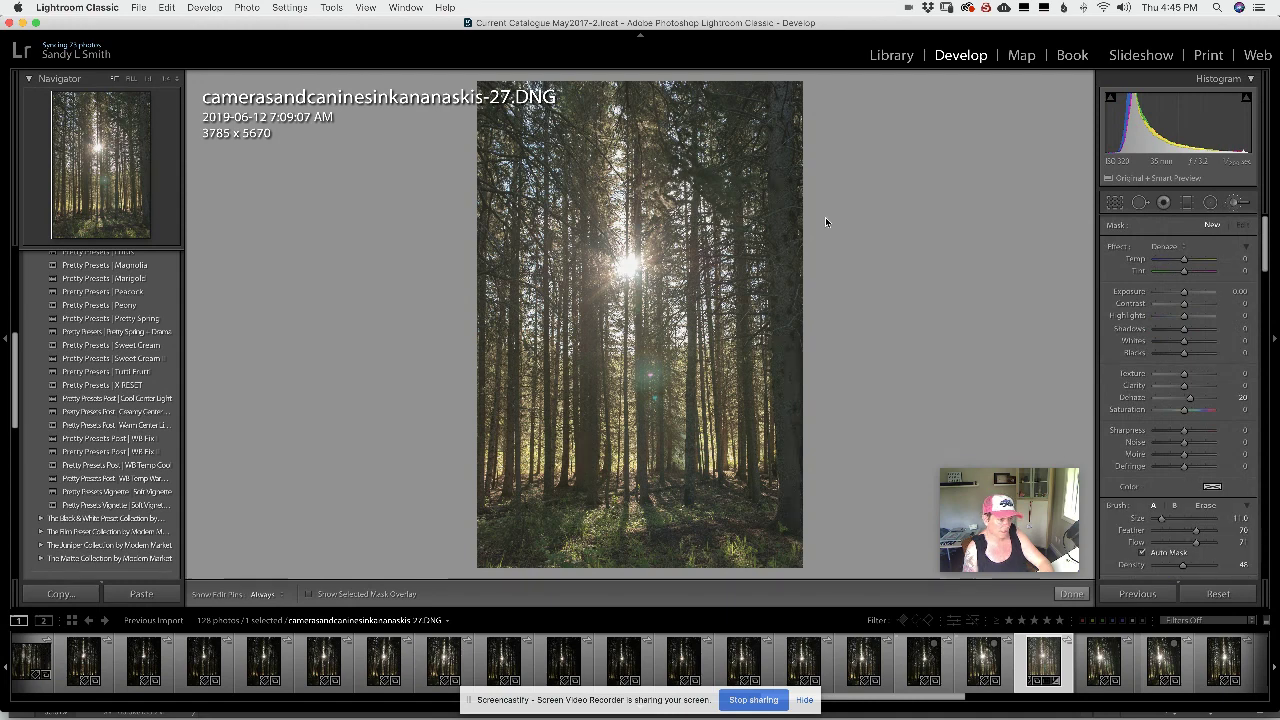
- Paint a Dehaze 20 brush stroke over the sun and check its mask overlay
key("h")
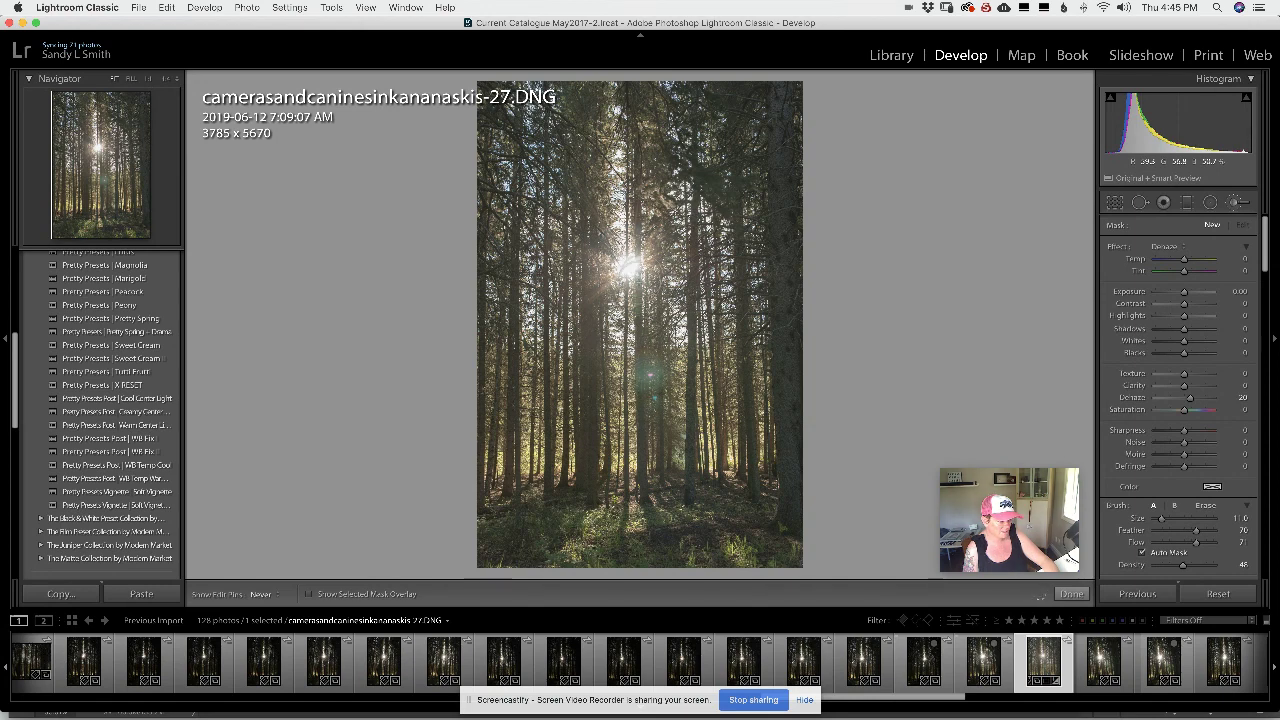
key("h")
left_click(598, 248)
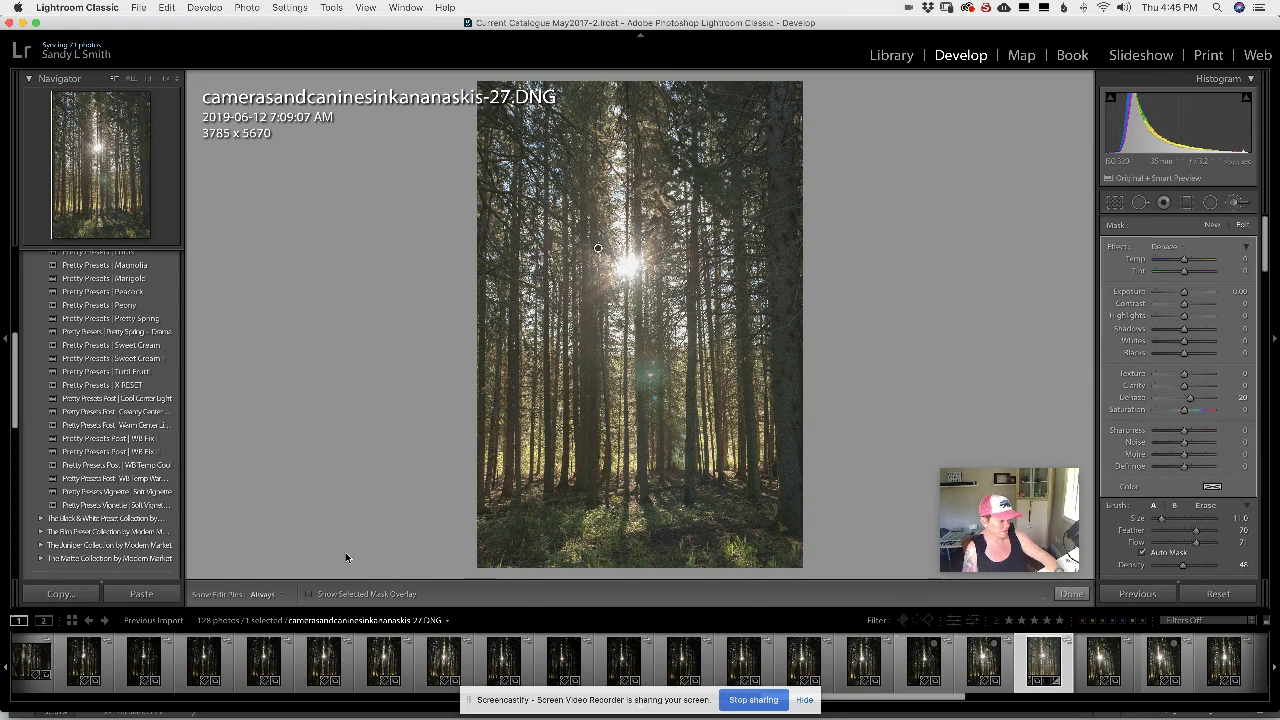
left_click(309, 594)
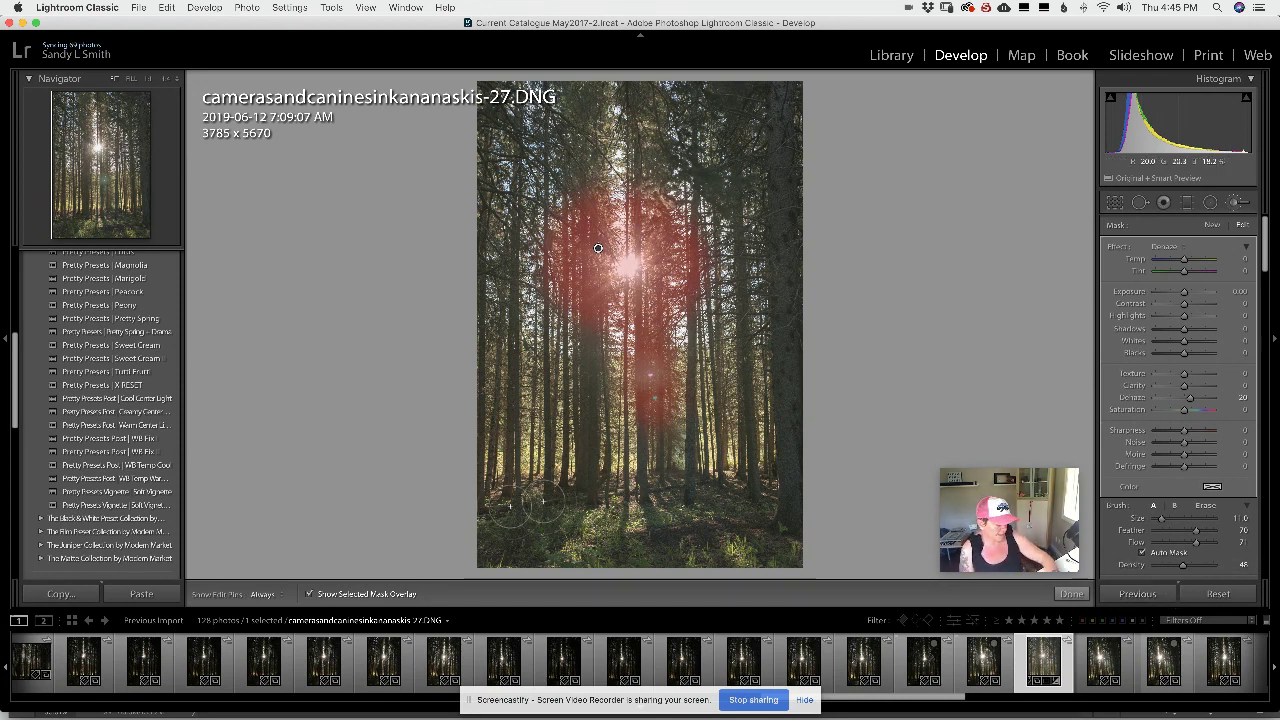
left_click(309, 595)
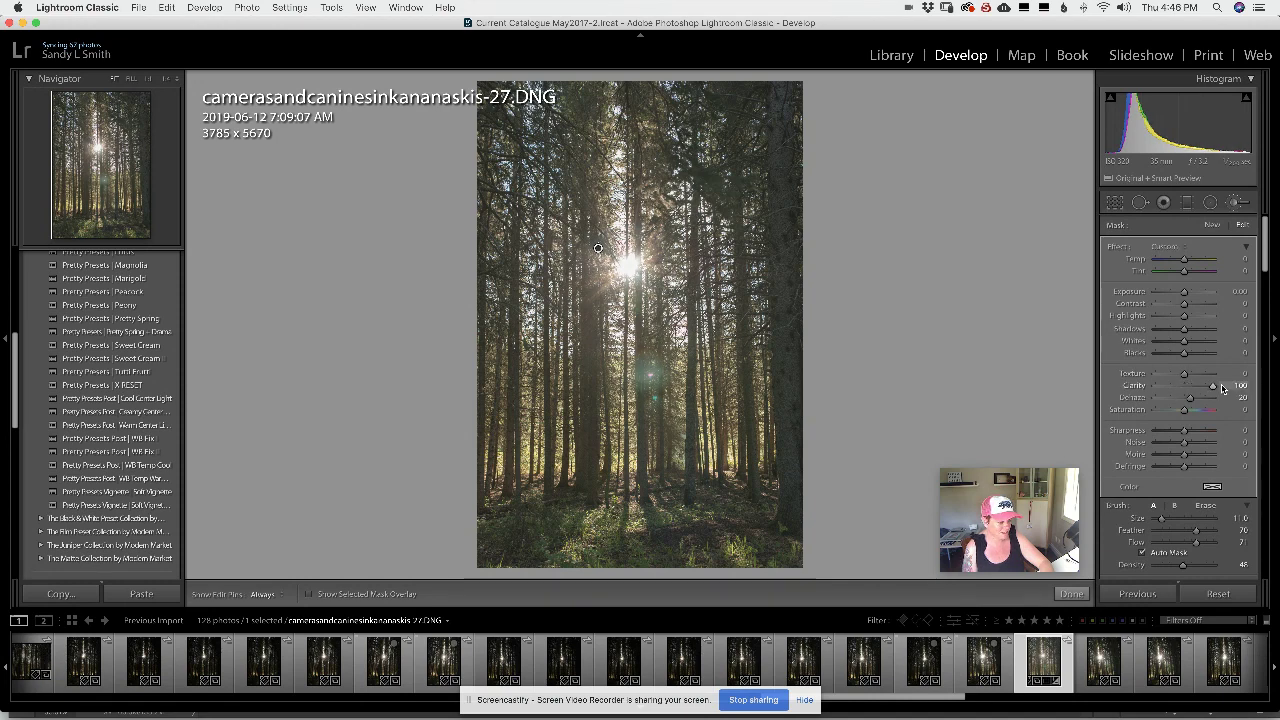
- Set the brushed area's Clarity to about -69 after testing -100 and +100
left_click_drag(1216, 388, 1152, 397)
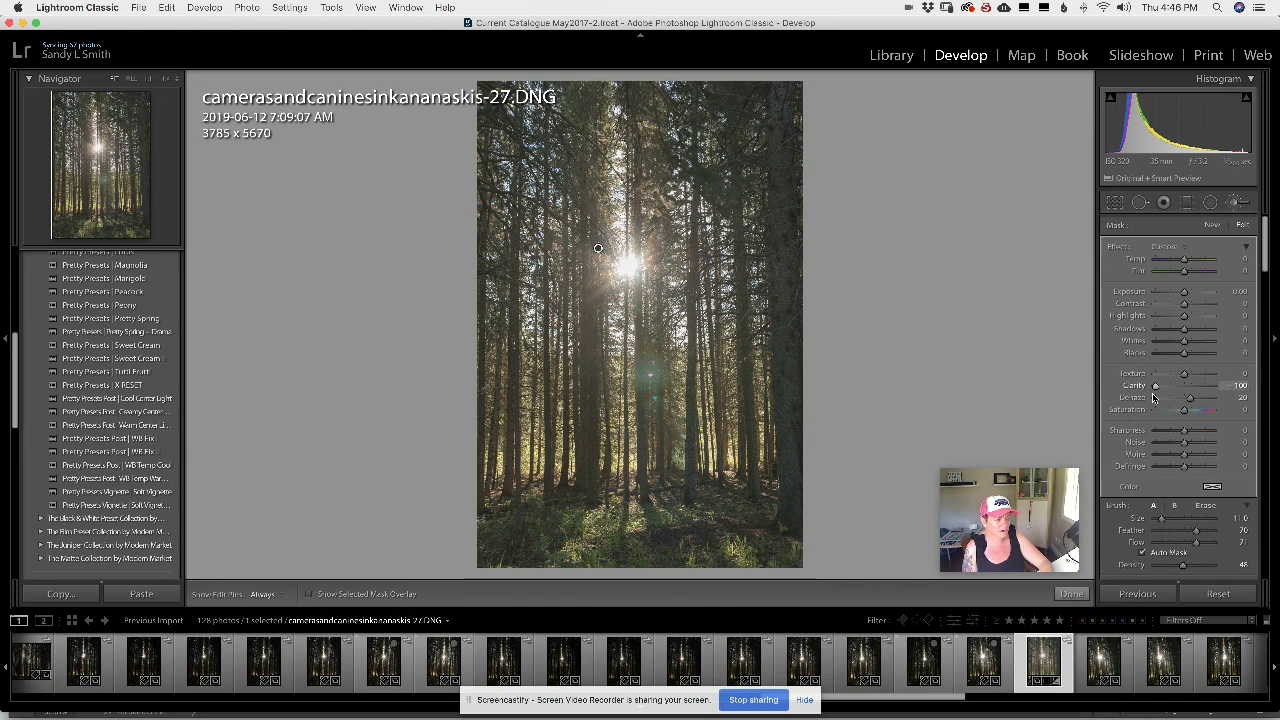
left_click_drag(1152, 397, 1250, 400)
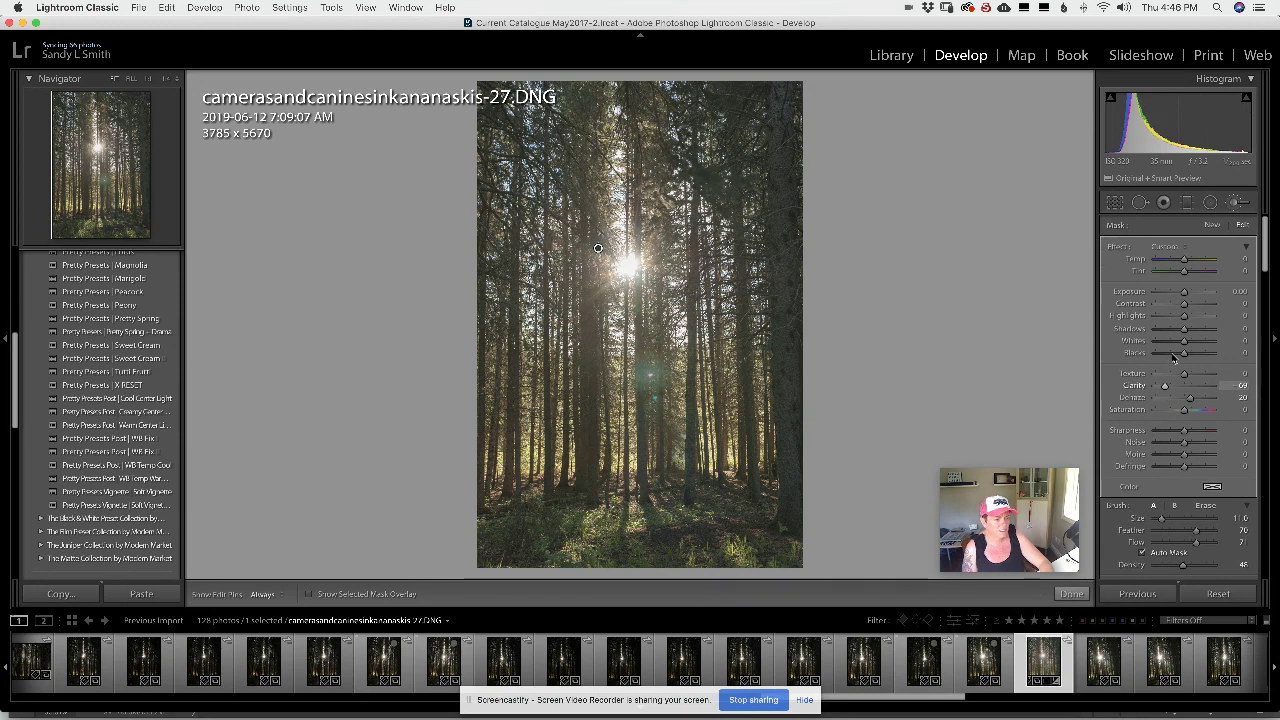
left_click(1165, 386)
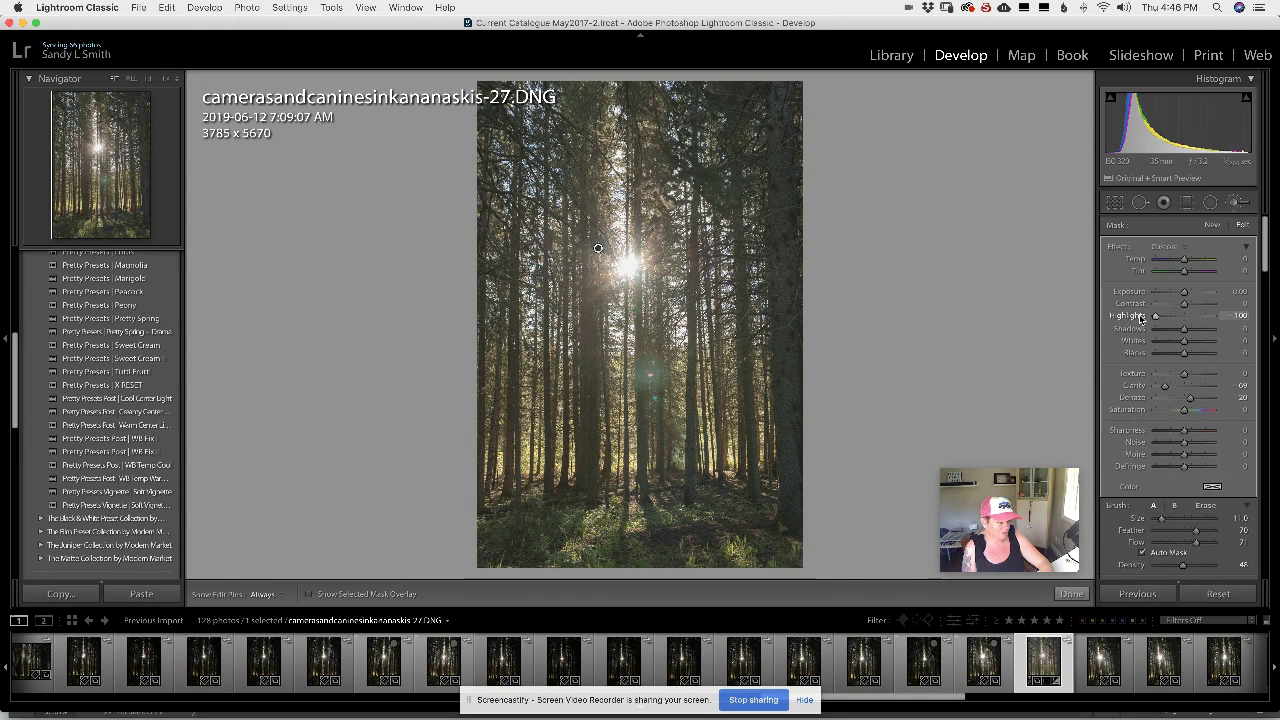
- Give the brush Highlights 21, Saturation 100 and added Contrast, then finish with Done
mouse_move(1183, 316)
left_mouse_down()
mouse_move(1139, 318)
mouse_move(1195, 318)
mouse_move(1188, 332)
left_mouse_up()
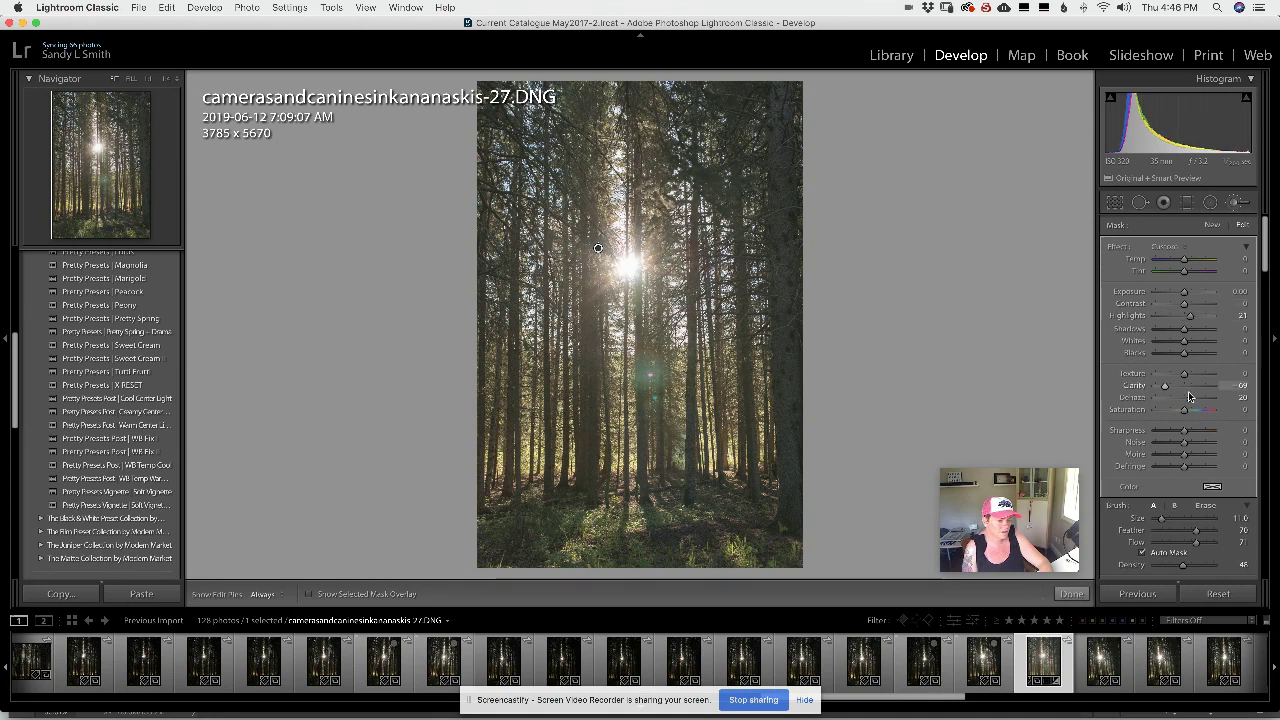
left_click_drag(1184, 411, 1222, 407)
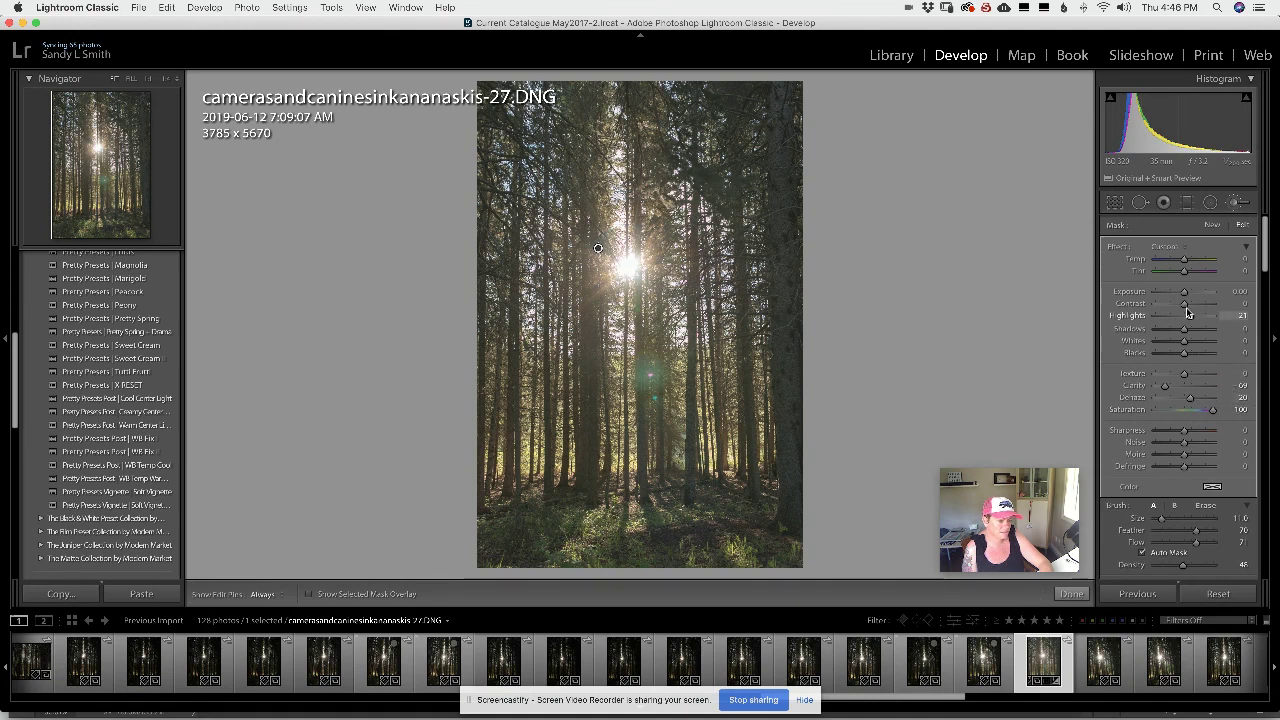
left_click_drag(1185, 304, 1179, 332)
left_click(1071, 594)
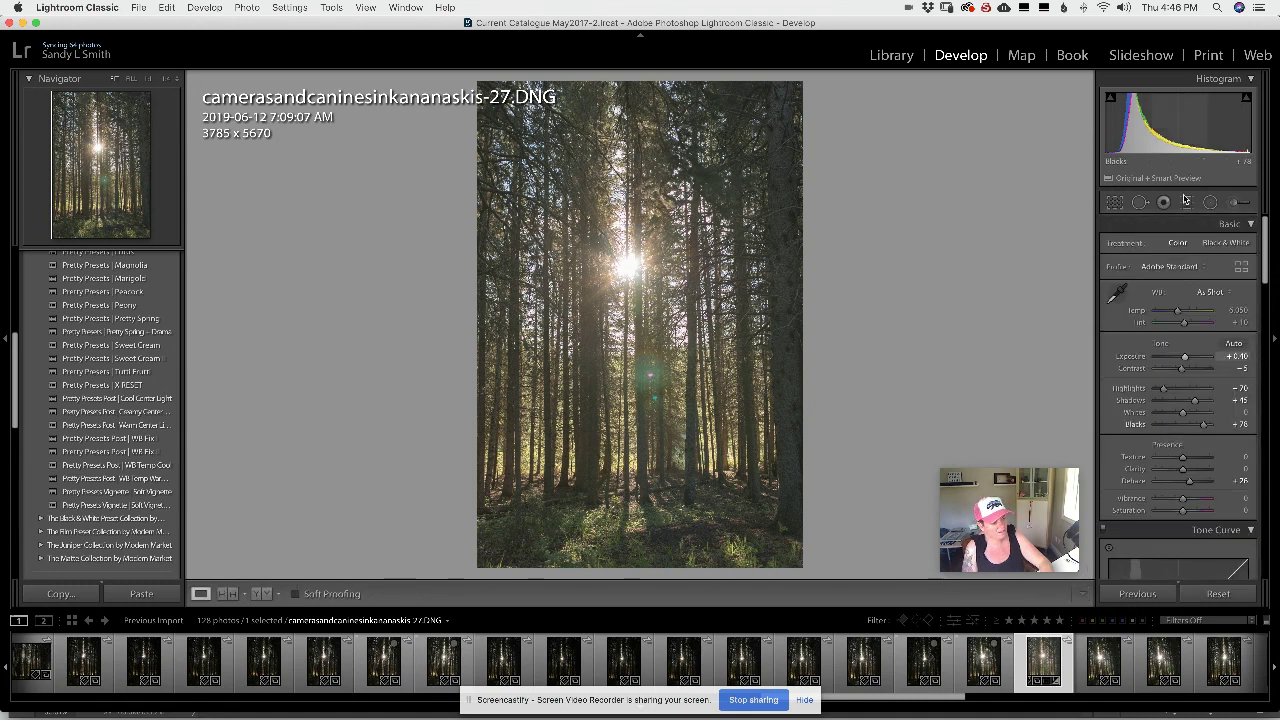
- Nudge the global Exposure slider slightly higher to brighten the entire forest photo
left_click_drag(1183, 358, 1185, 356)
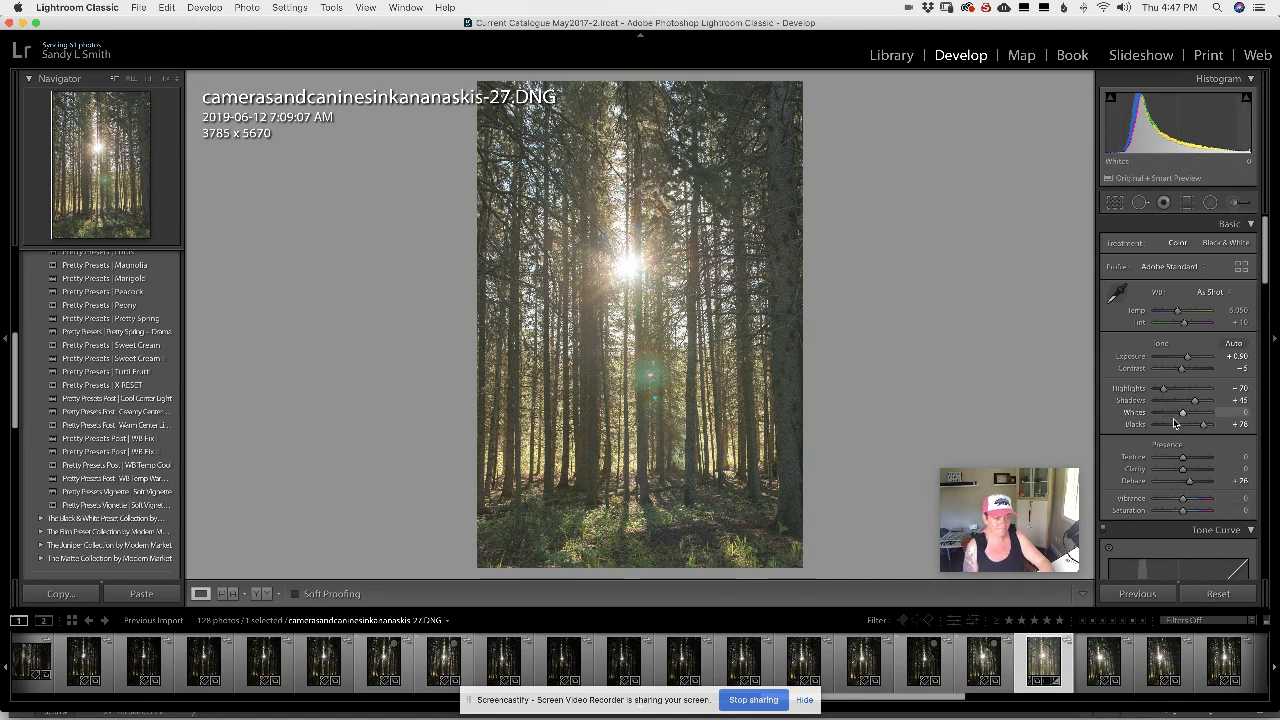
- Show the HSL Hue sliders and shift the Yellow hue to -19
scroll(1160, 493, "down", 4)
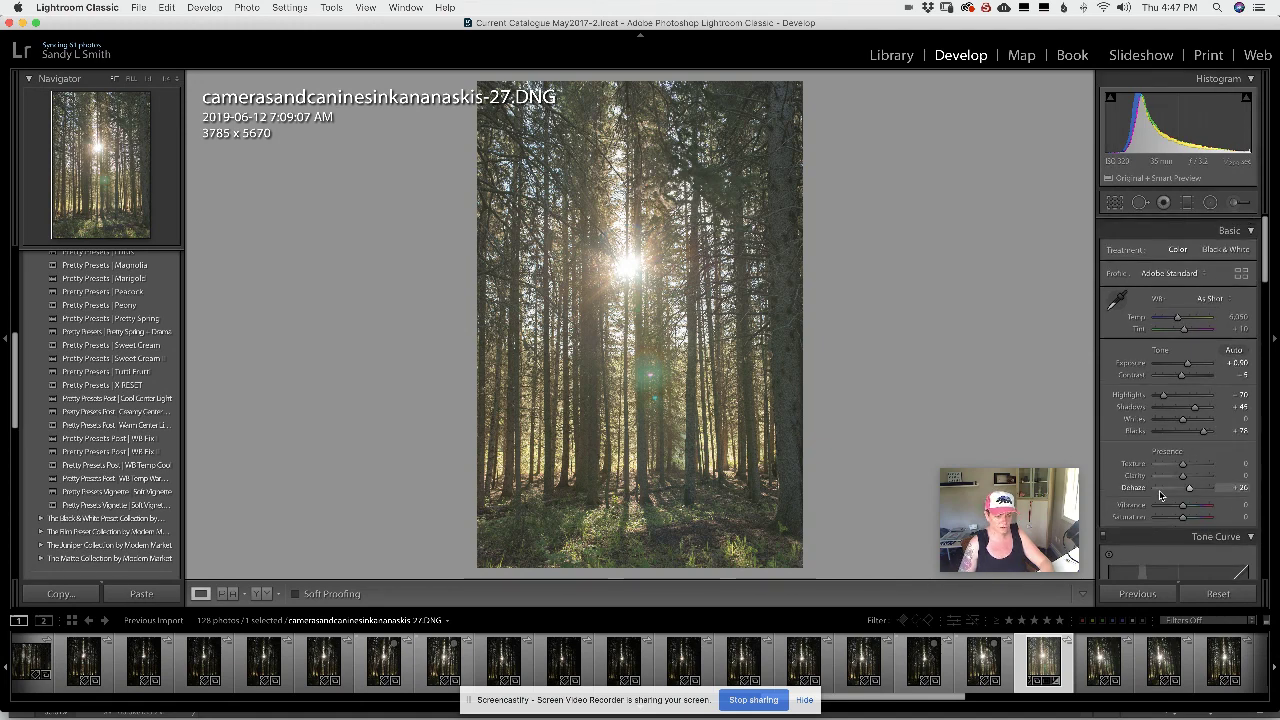
scroll(1160, 496, "down", 4)
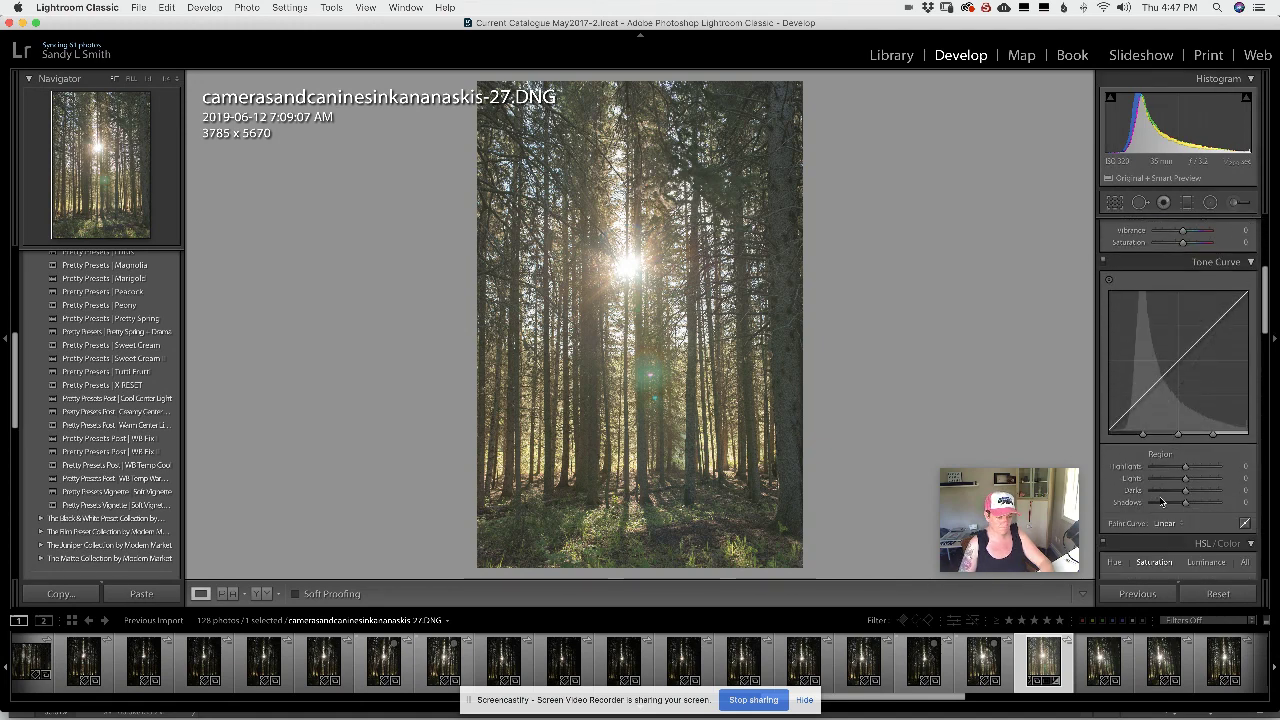
scroll(1188, 343, "down", 8)
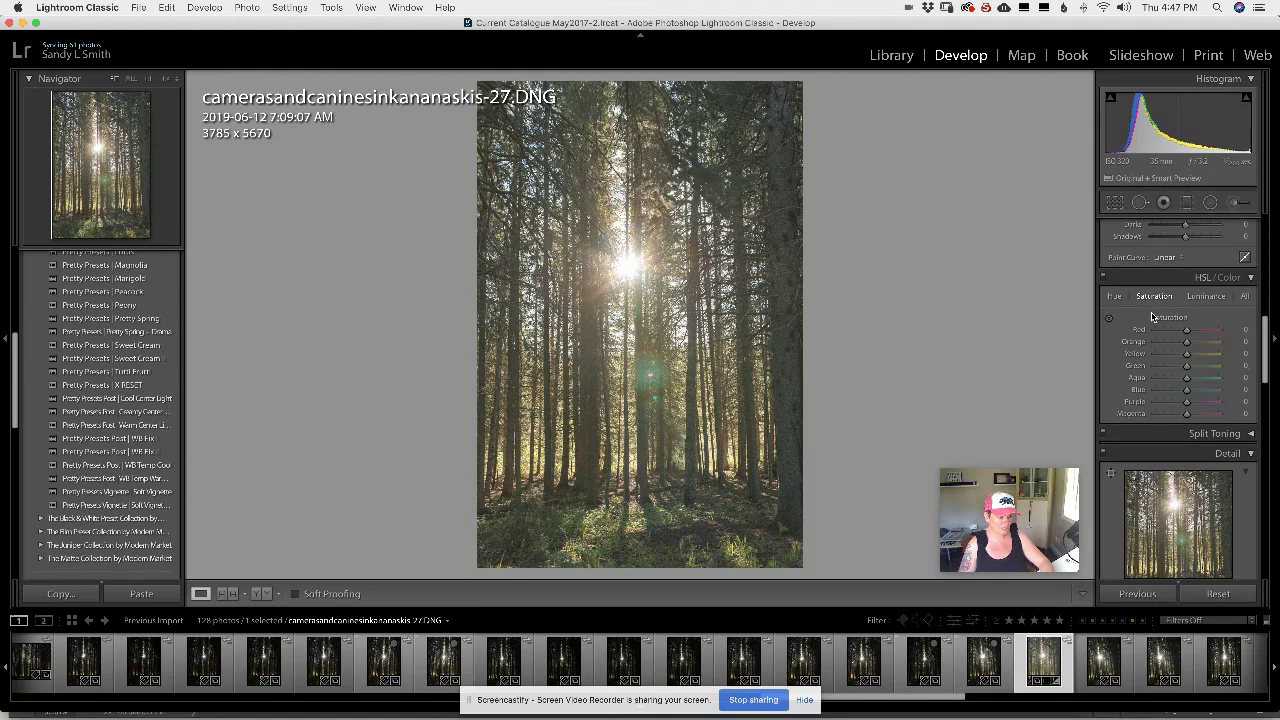
left_click(1114, 297)
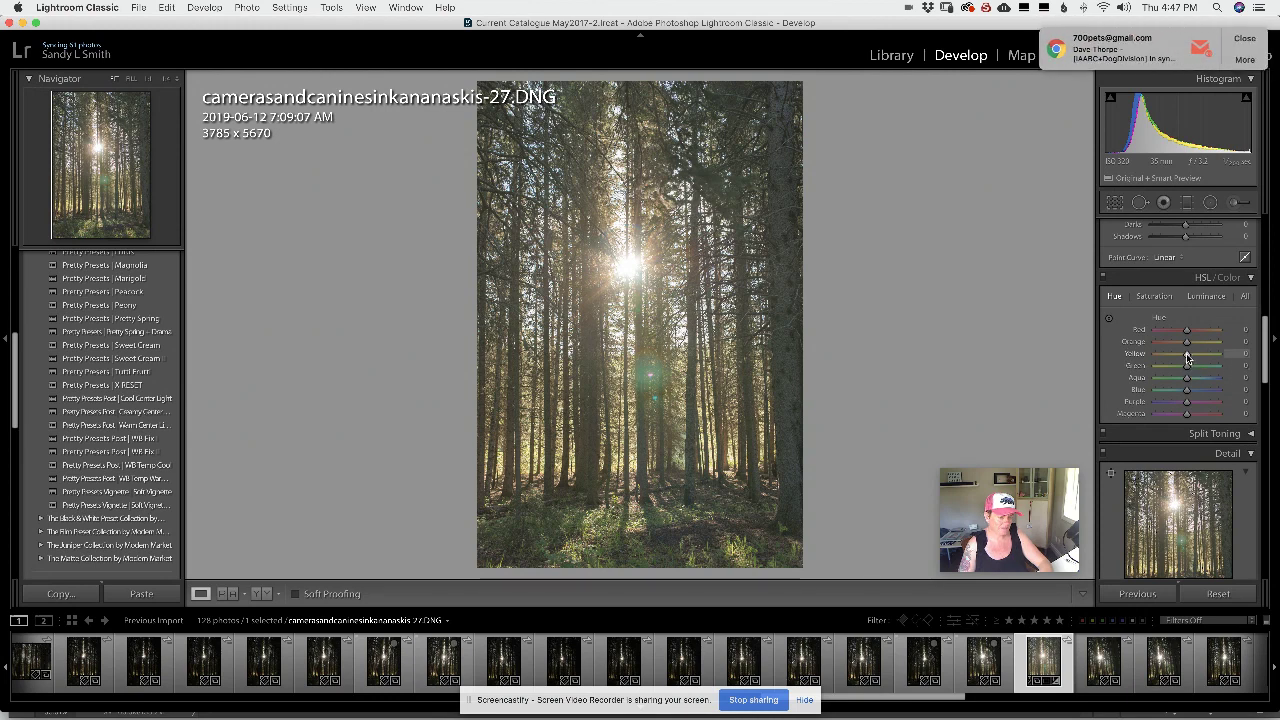
mouse_move(1186, 356)
left_mouse_down()
mouse_move(1220, 355)
mouse_move(1169, 363)
left_mouse_up()
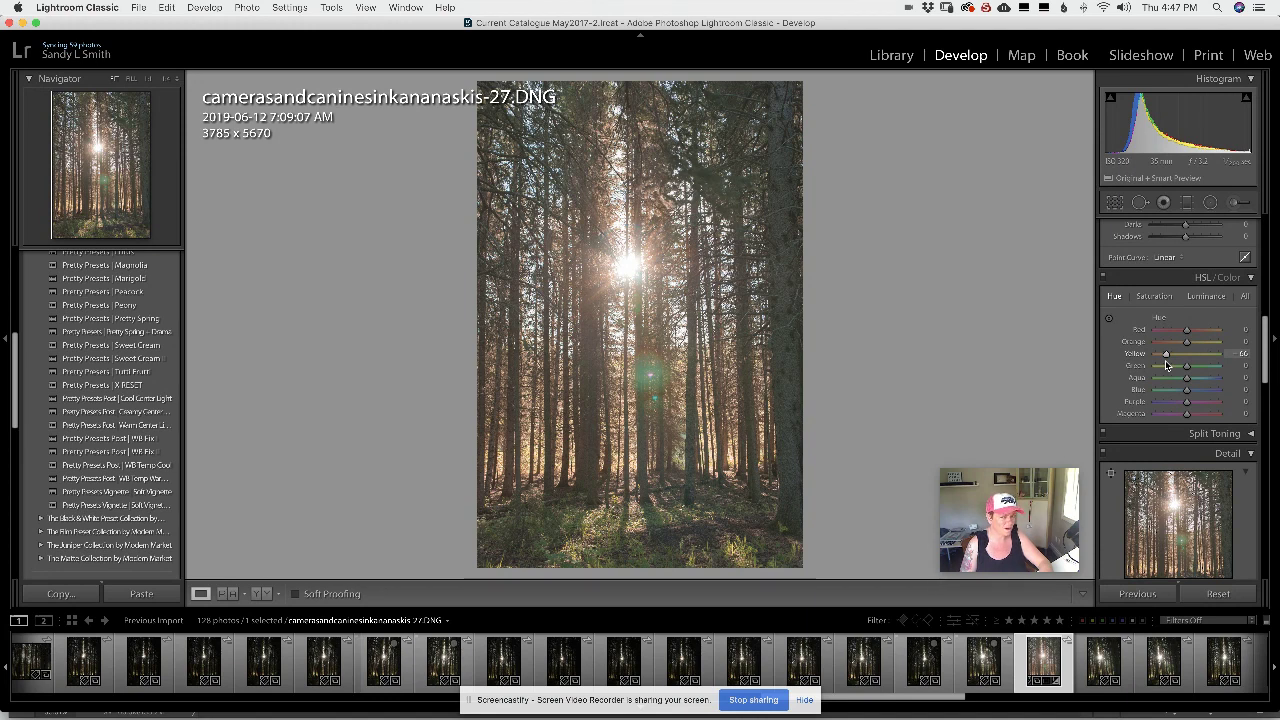
left_click_drag(1179, 358, 1181, 353)
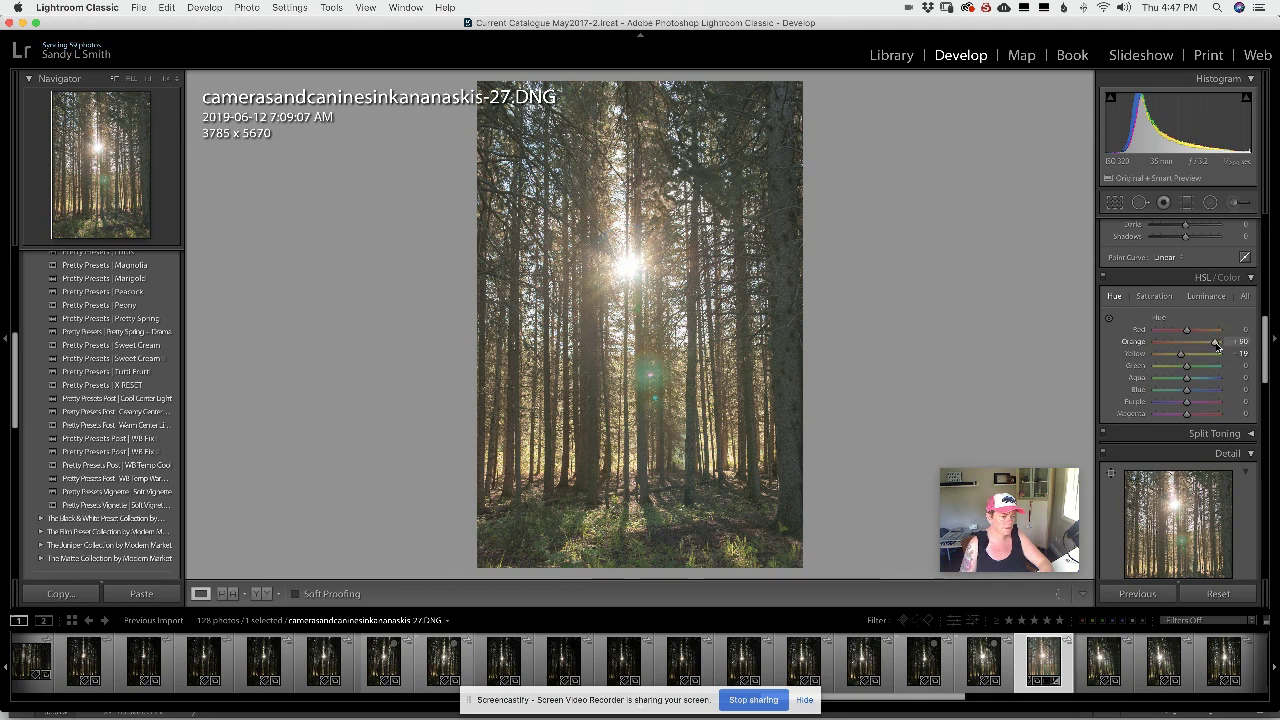
- Settle the Orange hue near 39 and bring the Aqua and Green hues back near 0
left_click_drag(1218, 346, 1170, 347)
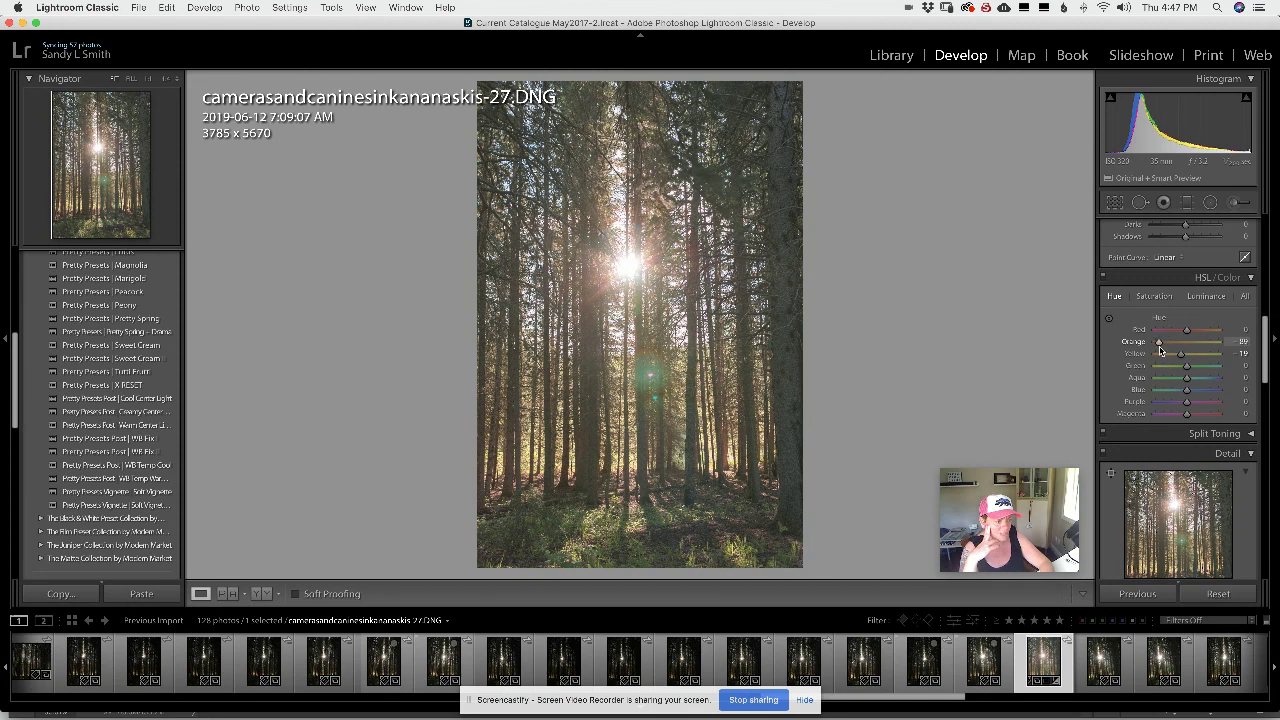
mouse_move(1161, 347)
left_mouse_down()
mouse_move(1228, 348)
mouse_move(1184, 357)
left_mouse_up()
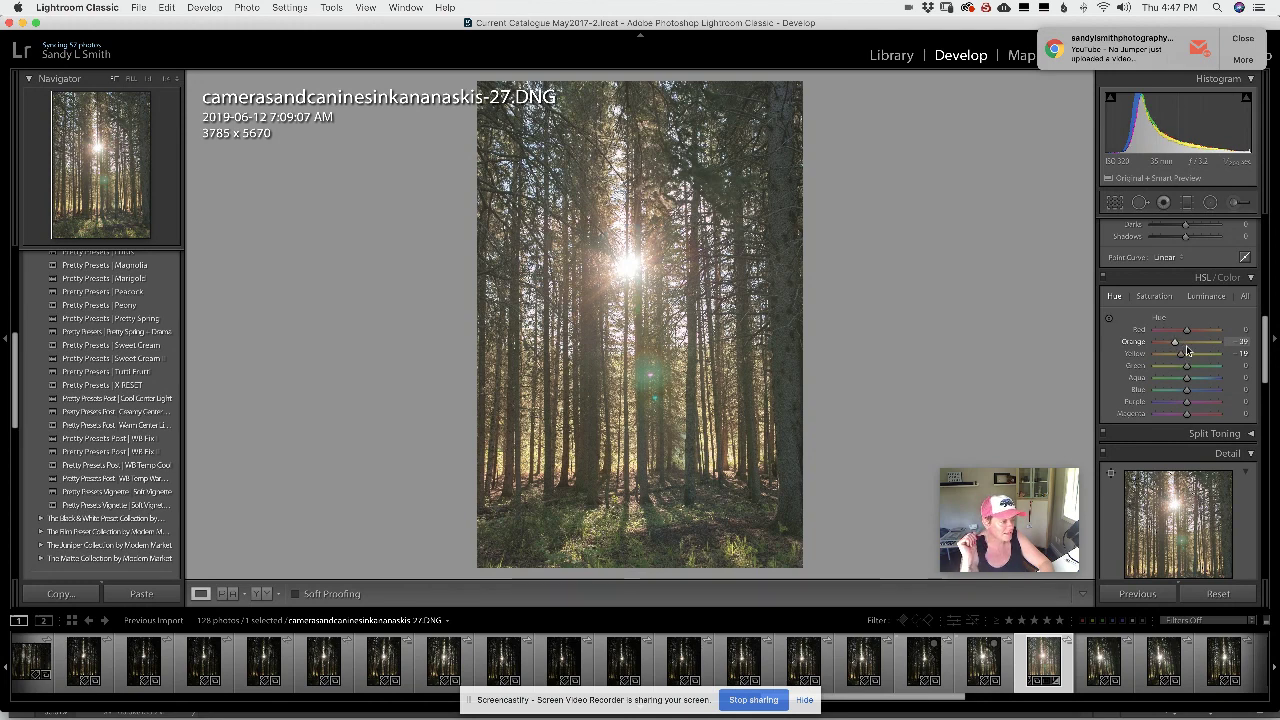
left_click_drag(1186, 345, 1175, 342)
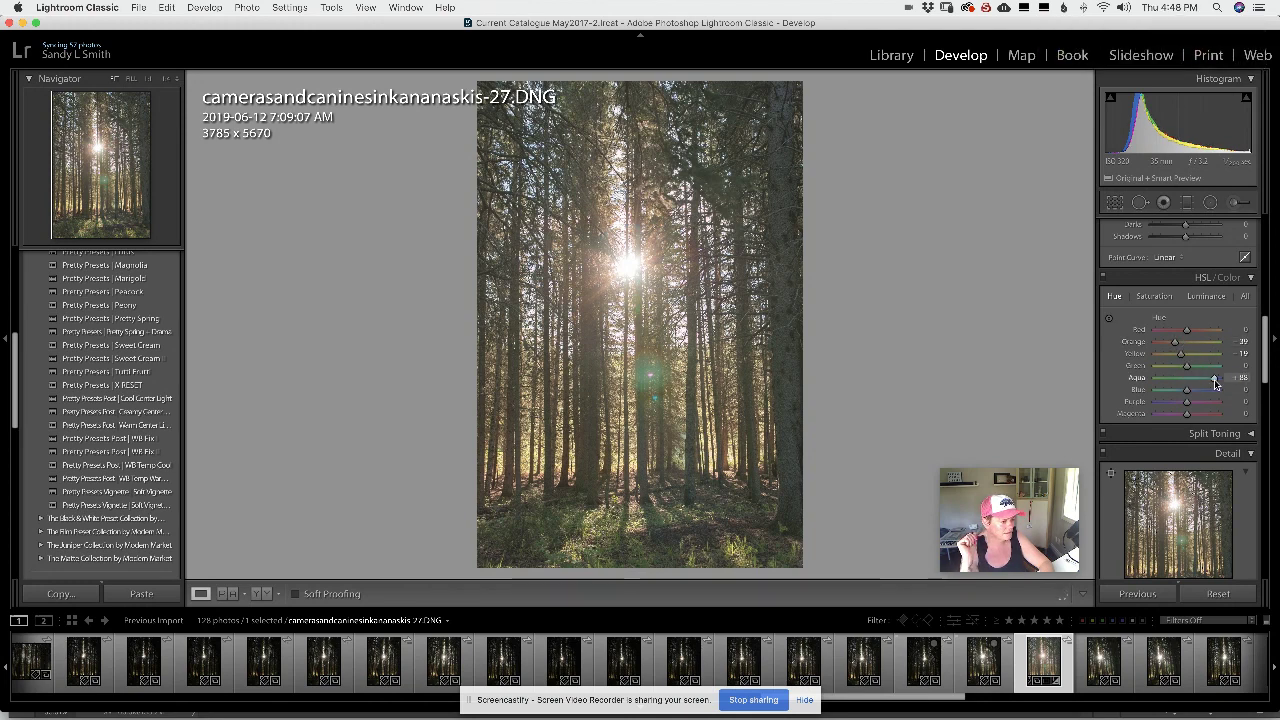
mouse_move(1215, 383)
left_mouse_down()
mouse_move(1186, 392)
mouse_move(1238, 374)
left_mouse_up()
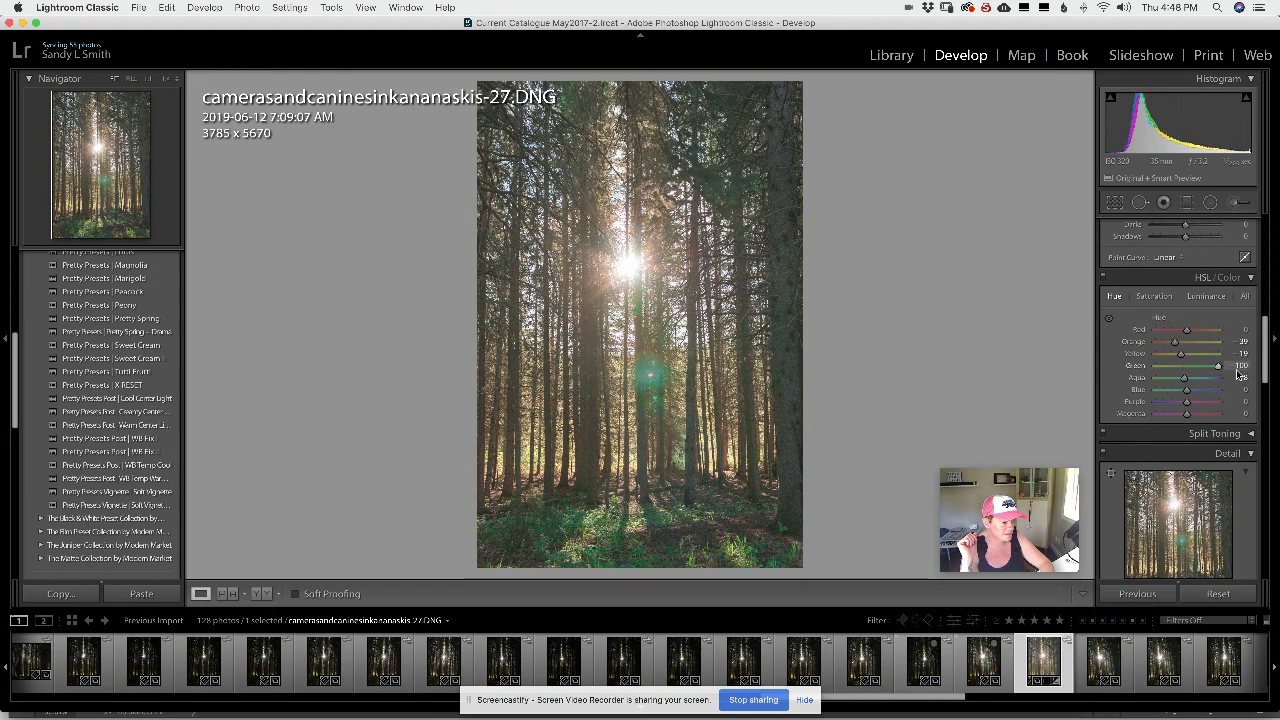
left_click_drag(1240, 374, 1151, 386)
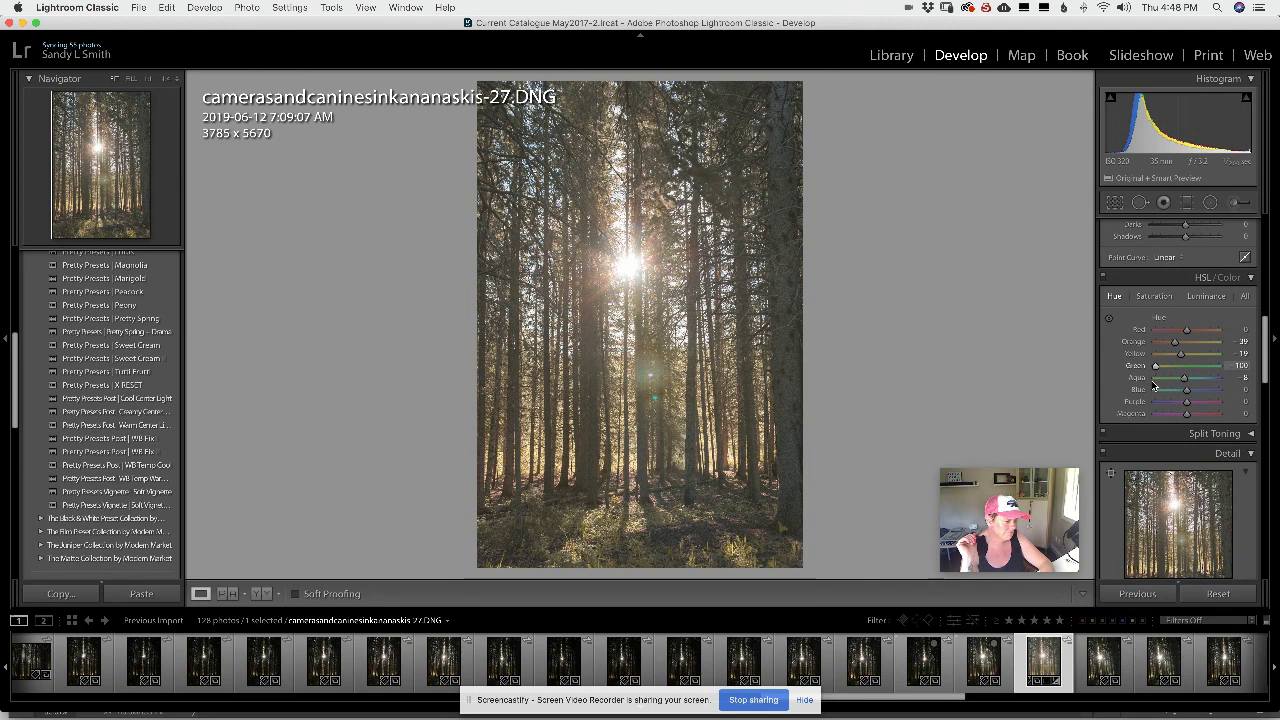
left_click_drag(1152, 386, 1185, 367)
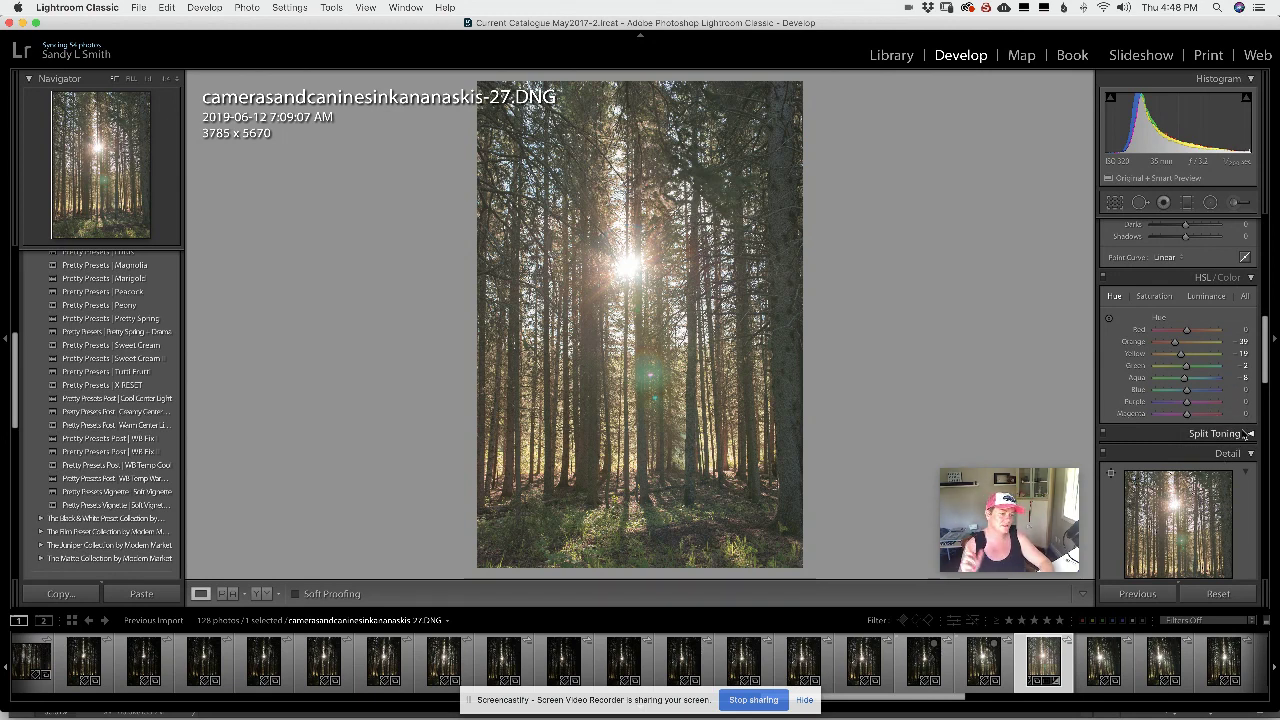
left_click_drag(1262, 352, 1262, 260)
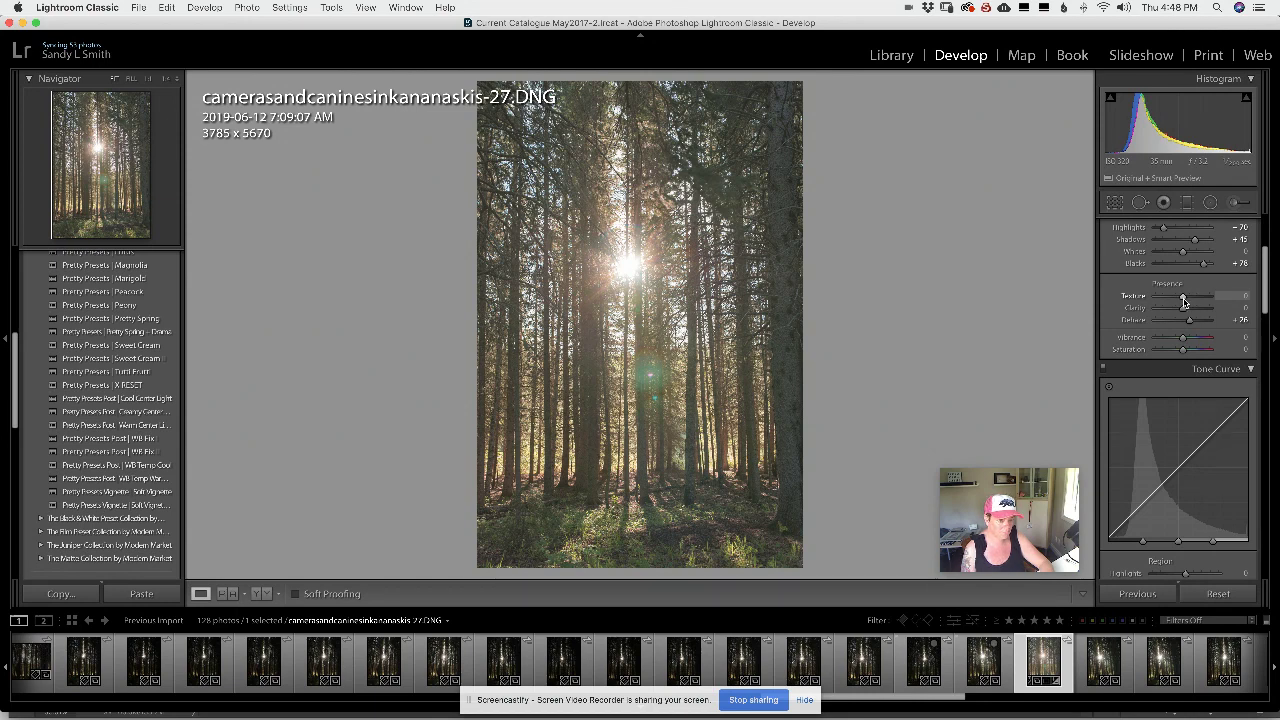
- Drag the forest photo's Texture slider down to -74, after briefly trying a positive value
left_click_drag(1183, 297, 1210, 296)
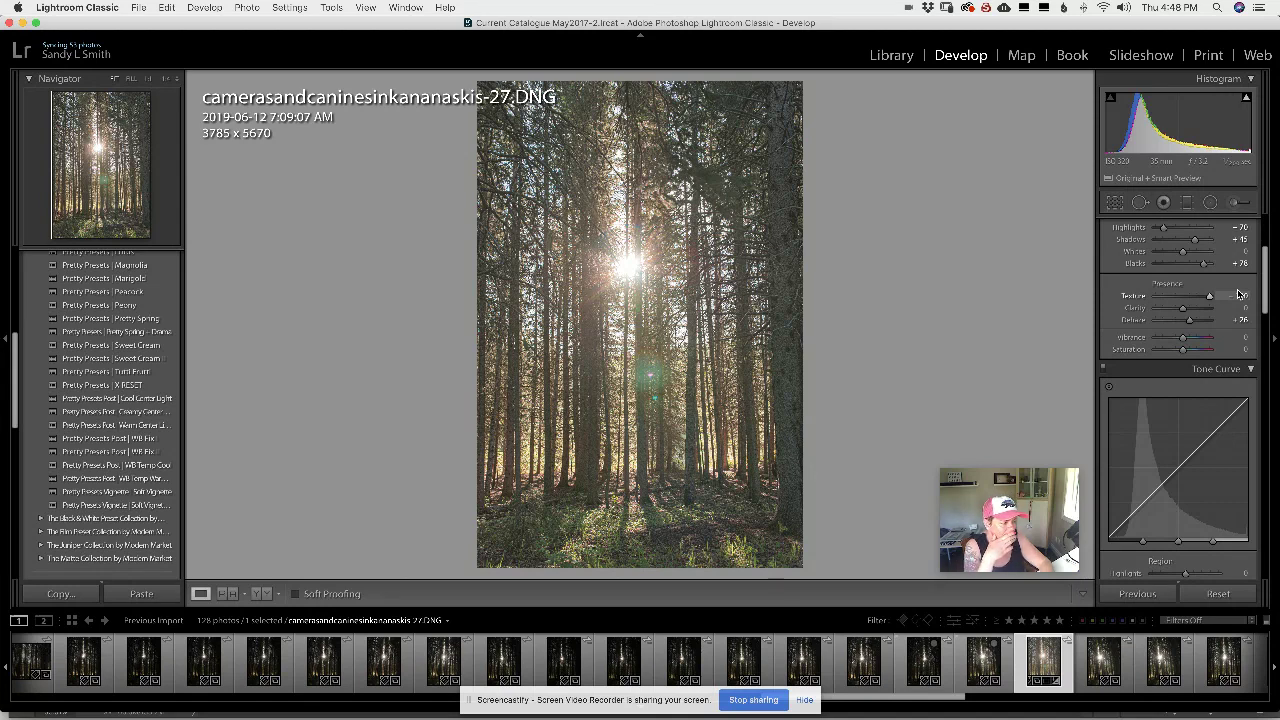
left_click_drag(1238, 294, 1158, 308)
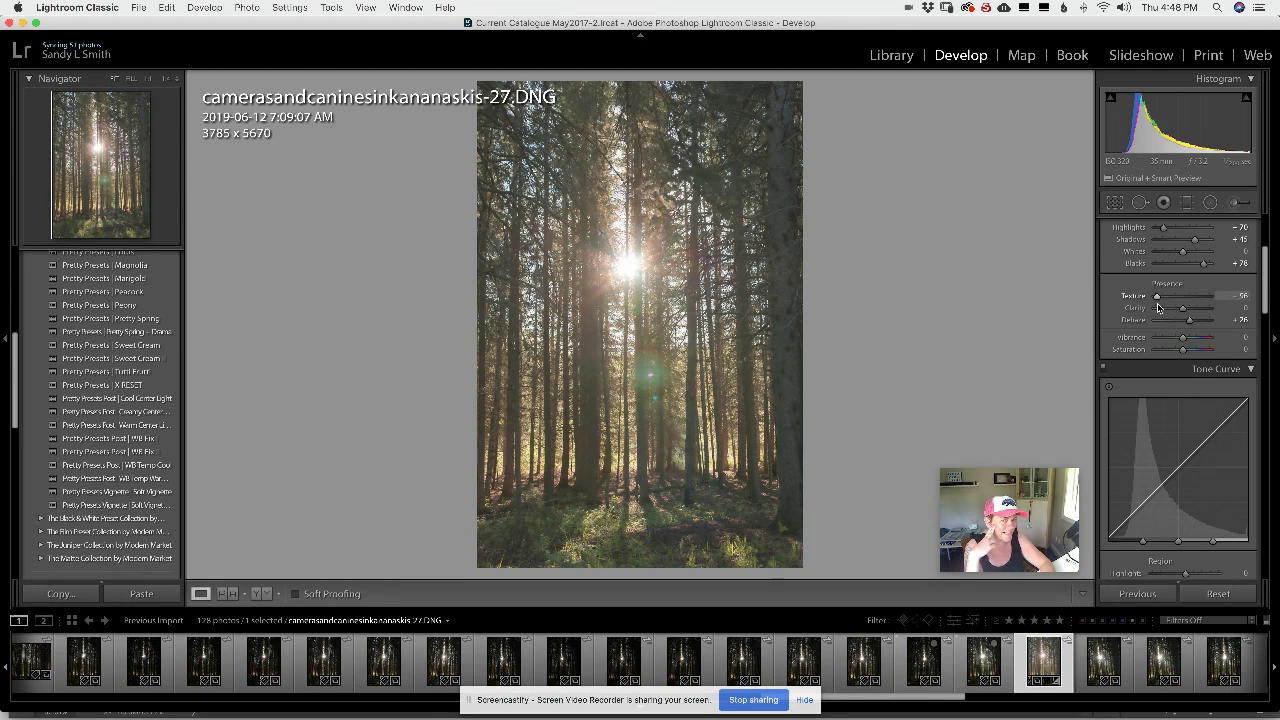
mouse_move(1158, 306)
left_mouse_down()
mouse_move(1209, 309)
mouse_move(1164, 318)
left_mouse_up()
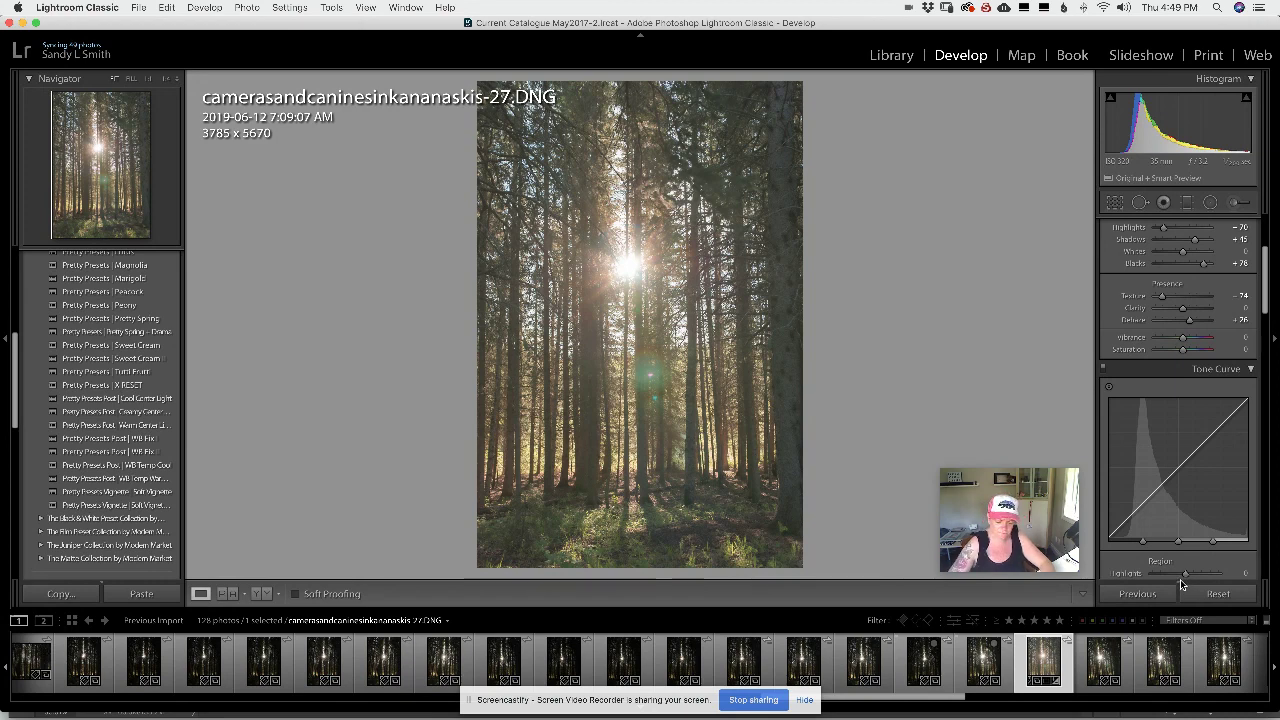
- Glance at the next filmstrip photo, then return to the forest sunburst photo
key("Right")
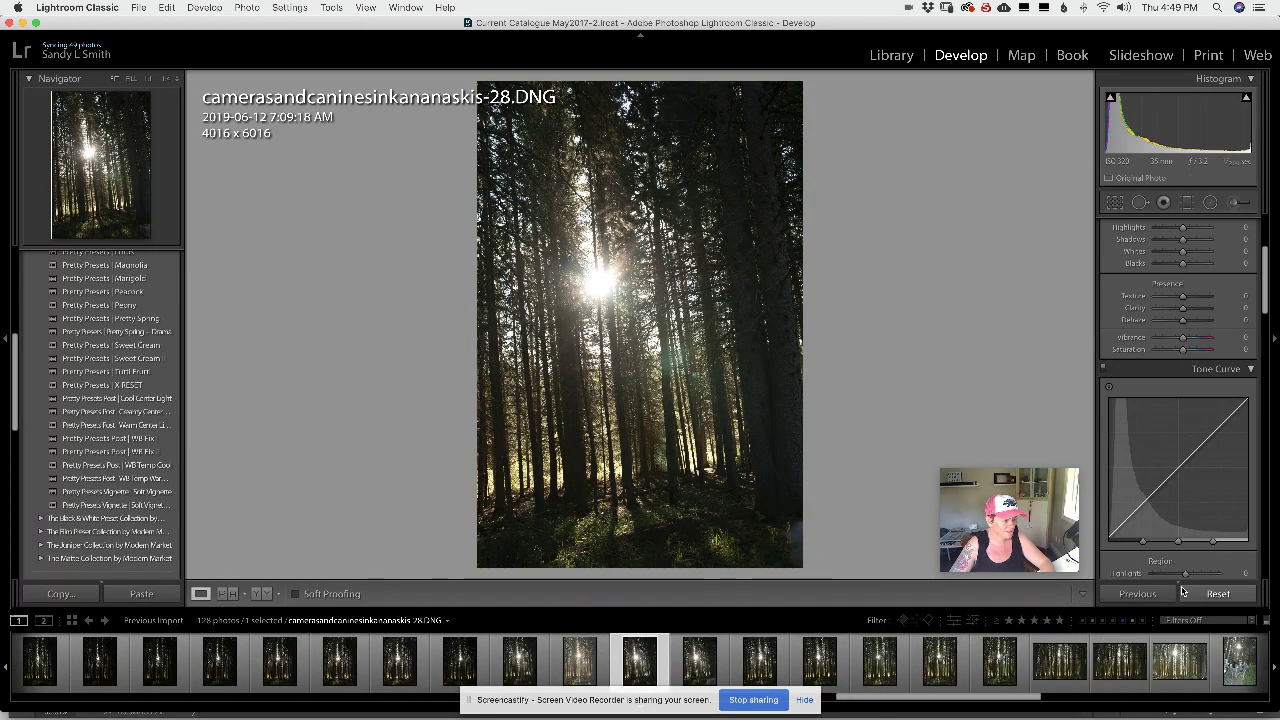
key("Left")
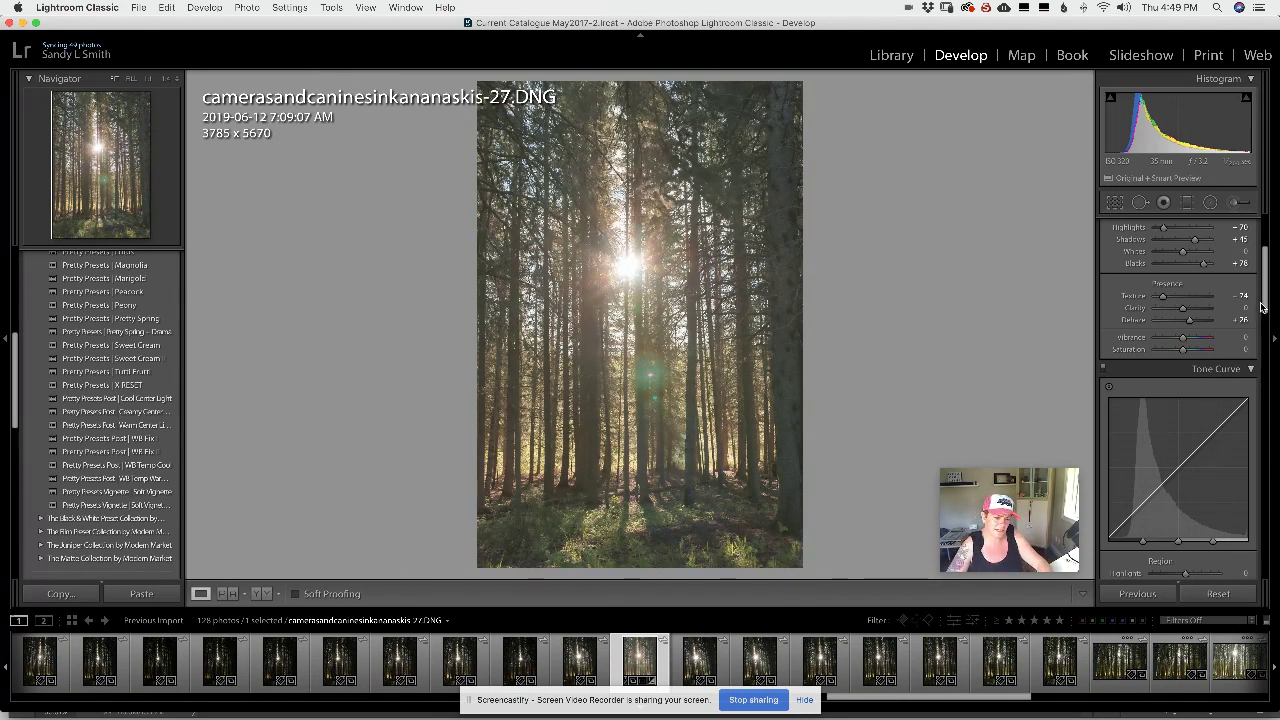
scroll(1208, 410, "up", 5)
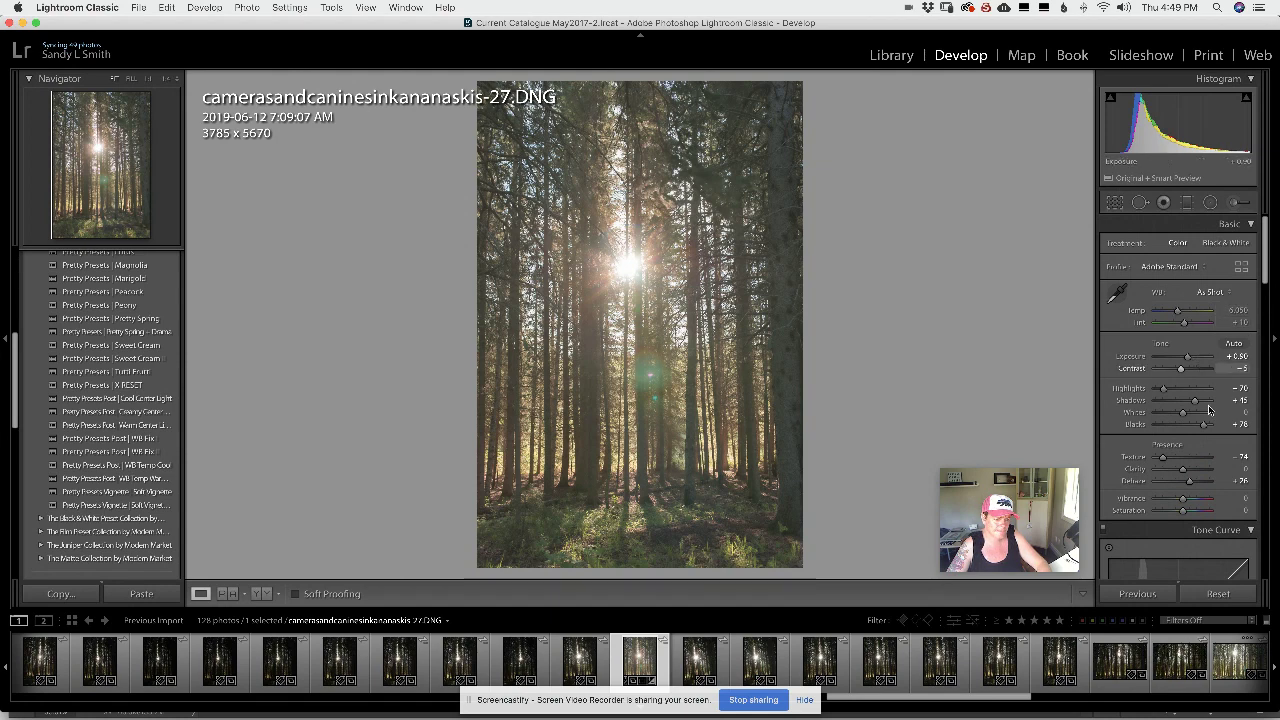
- Set Blacks to +25 and raise Exposure to +1.50 in the Basic panel
left_click_drag(1204, 424, 1182, 427)
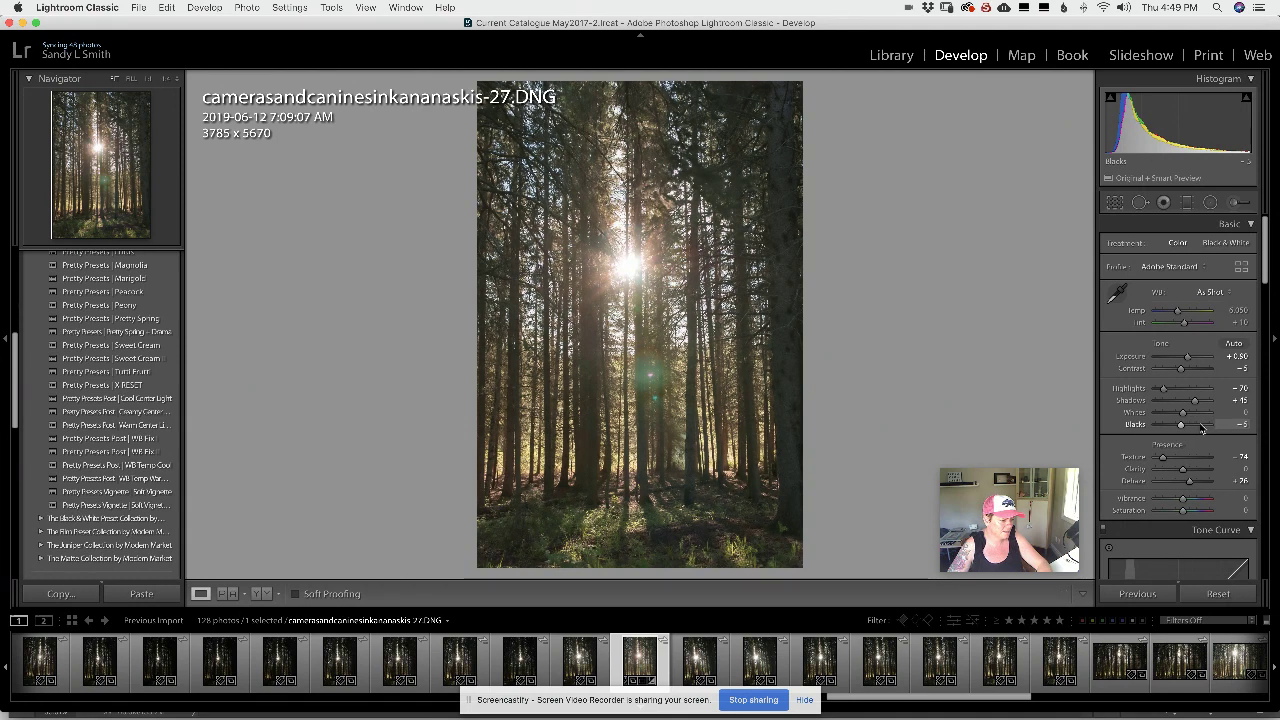
left_click_drag(1185, 428, 1193, 431)
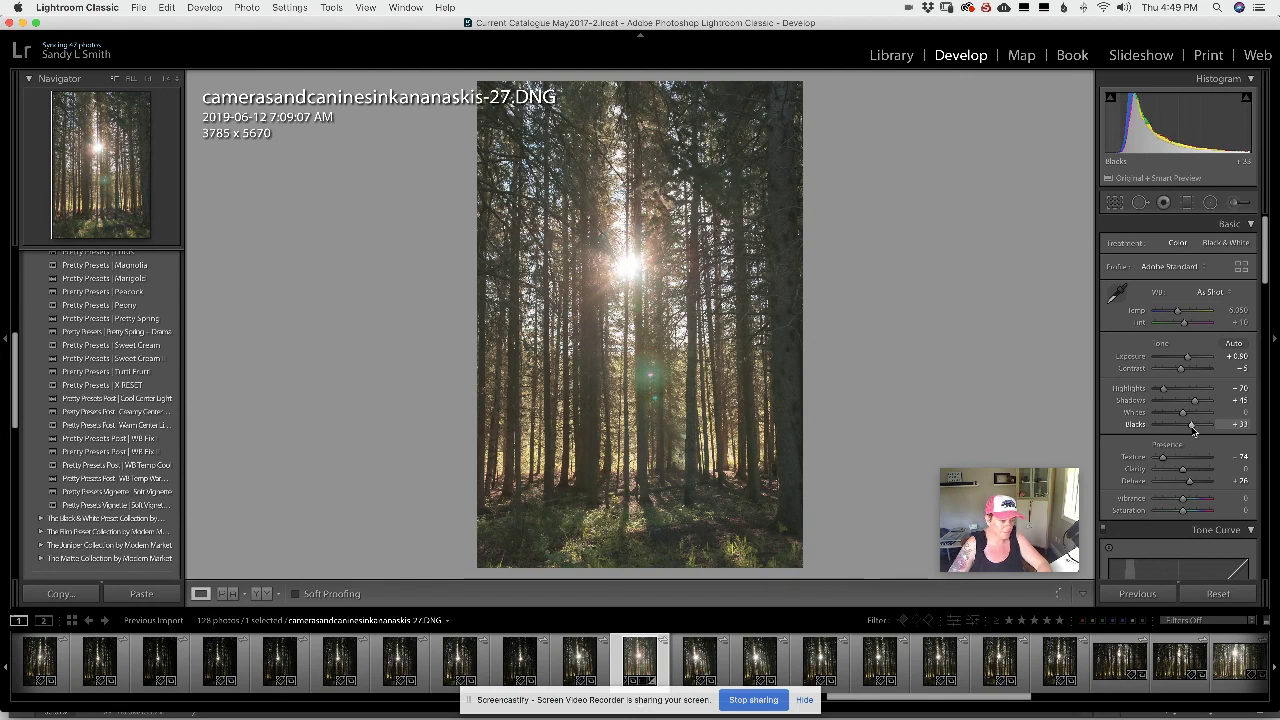
left_click_drag(1192, 426, 1215, 437)
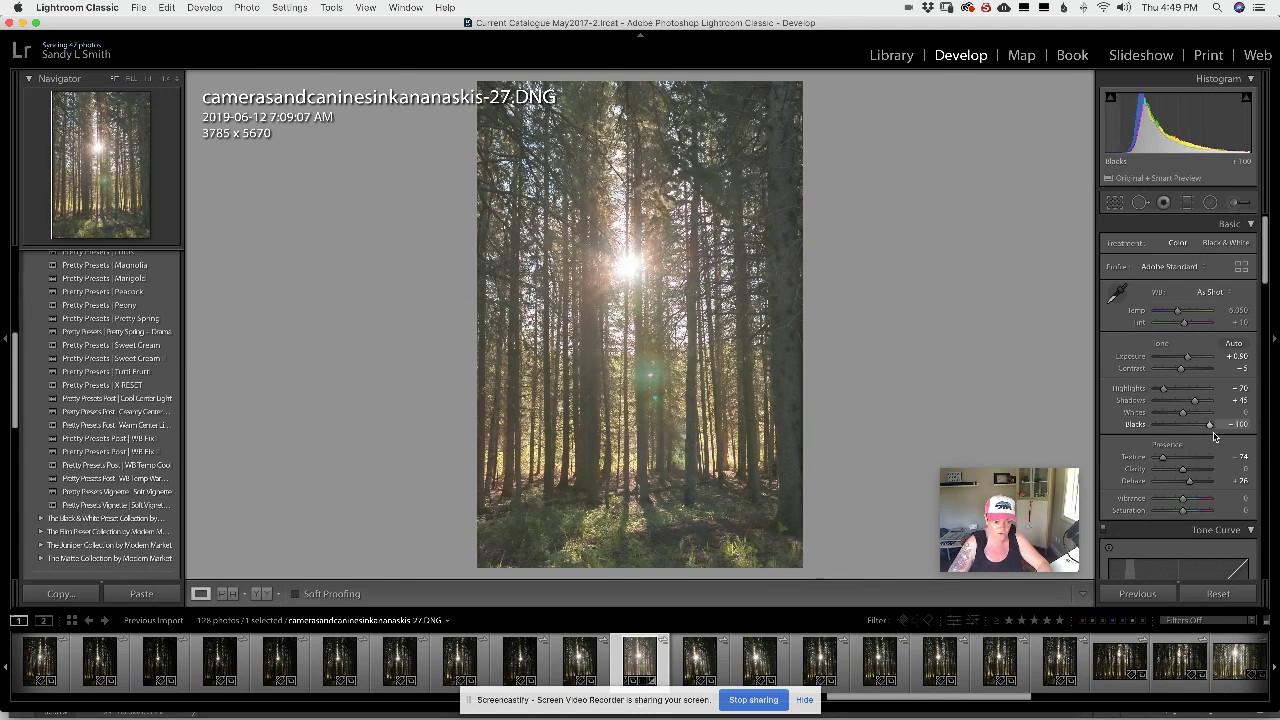
mouse_move(1215, 437)
left_mouse_down()
mouse_move(1138, 429)
mouse_move(1191, 435)
left_mouse_up()
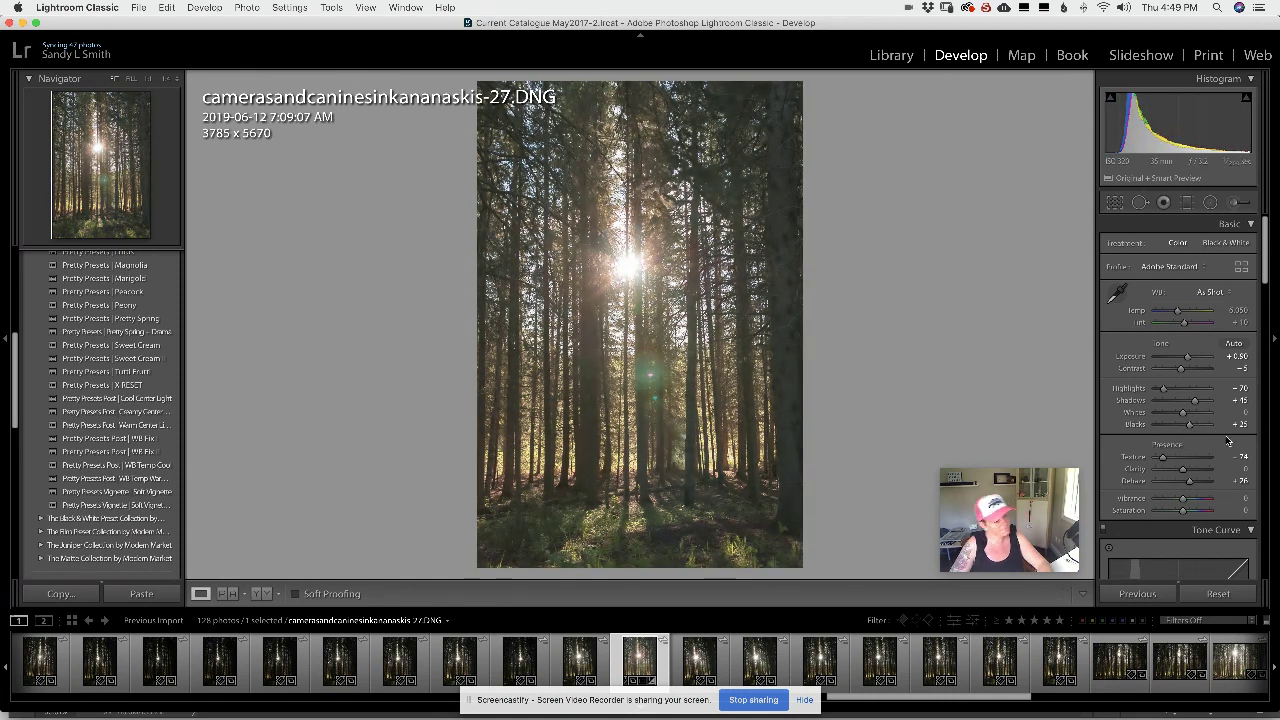
left_click_drag(1186, 358, 1190, 359)
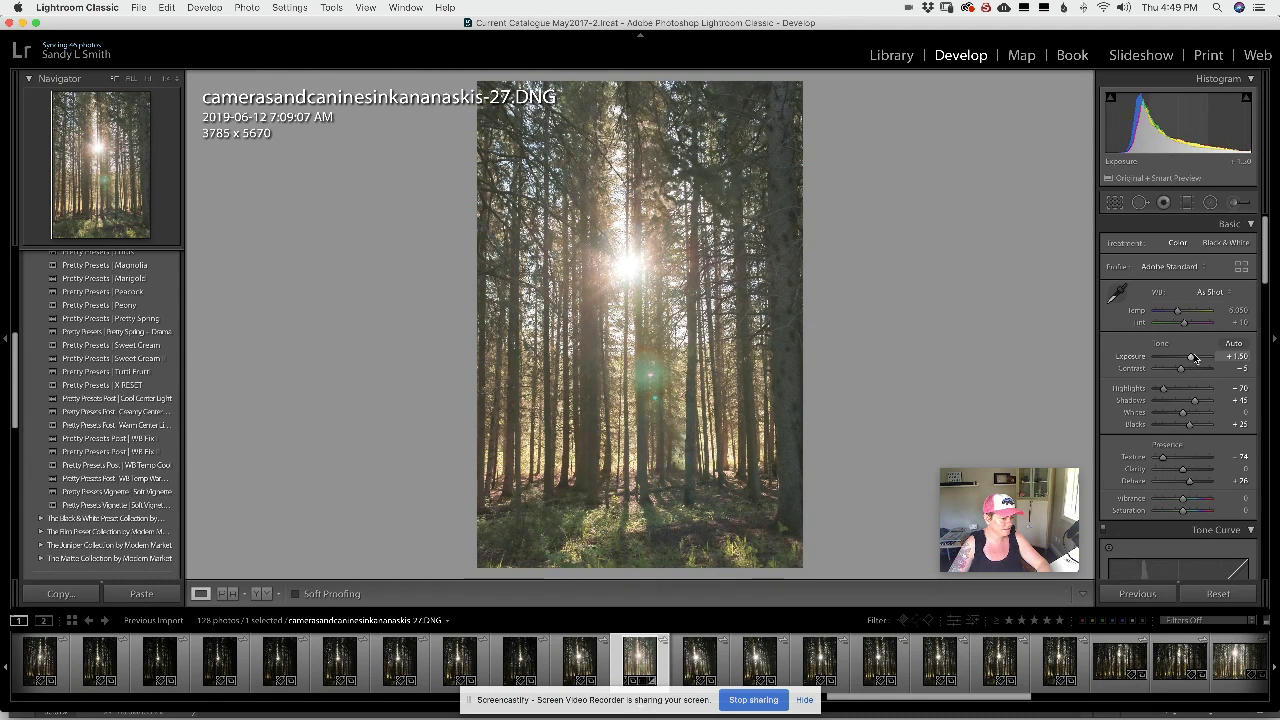